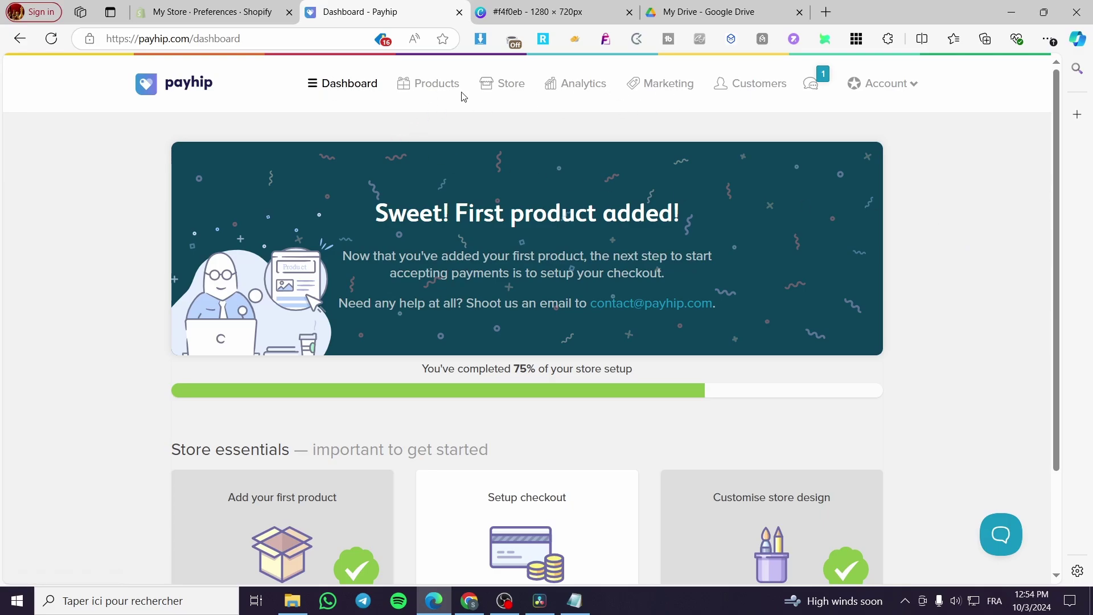
Look through the store's blog posts and domains sections, and launch the store builder
{"action": "left_click", "coordinate": [511, 88]}
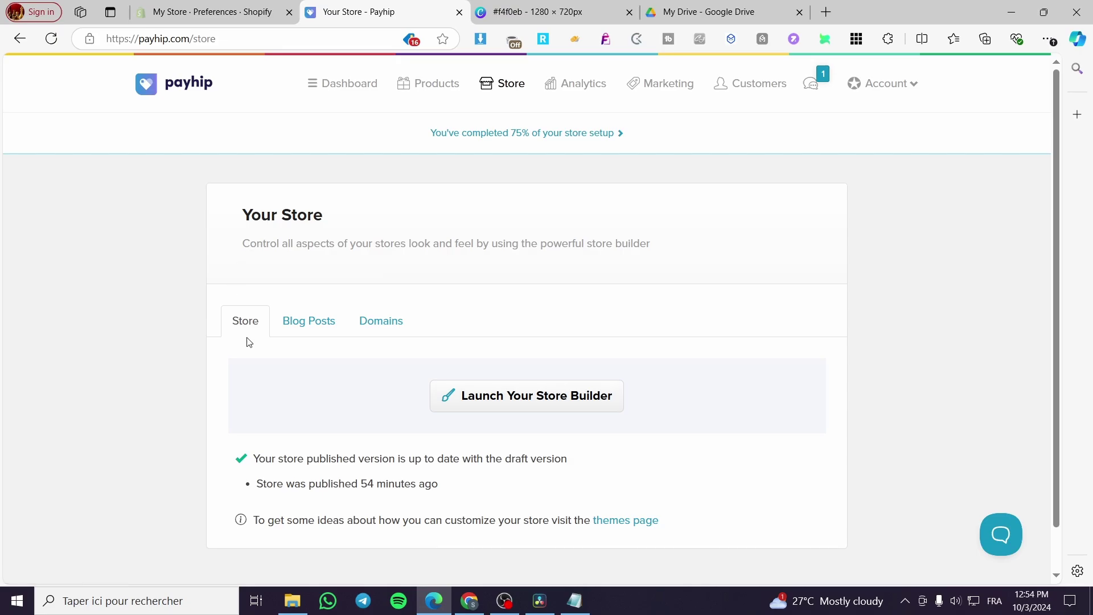
{"action": "left_click", "coordinate": [304, 326]}
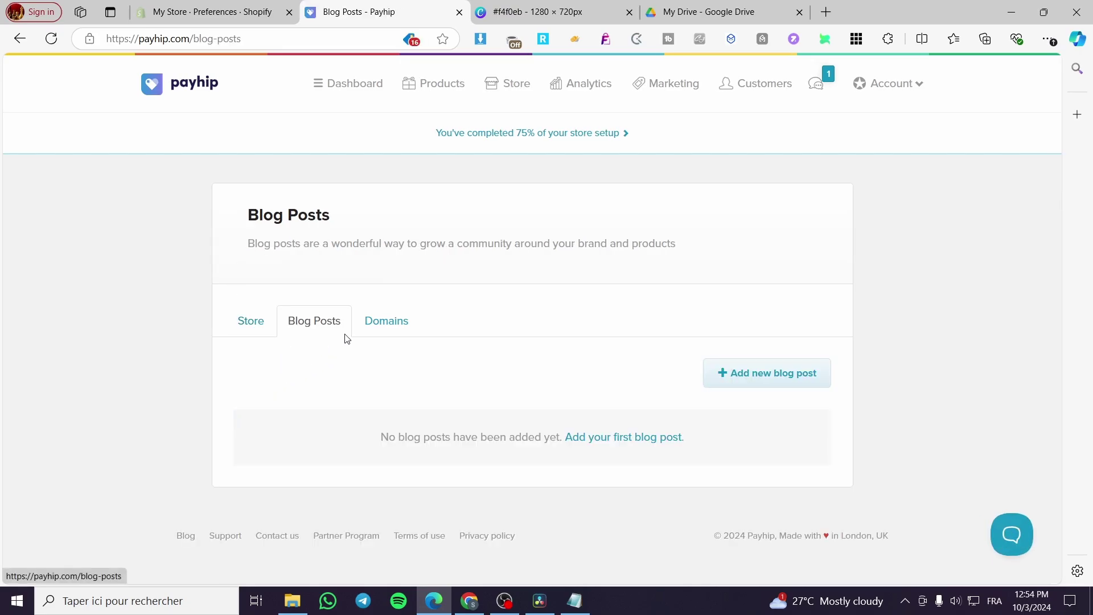
{"action": "left_click", "coordinate": [377, 326]}
{"action": "left_click", "coordinate": [259, 328]}
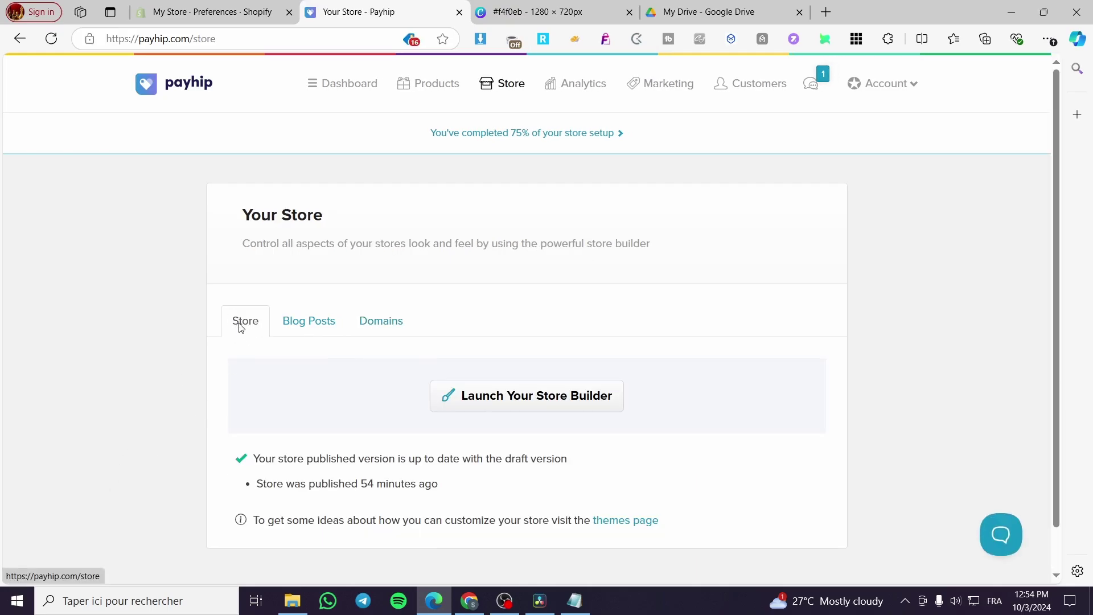
{"action": "left_click", "coordinate": [583, 409]}
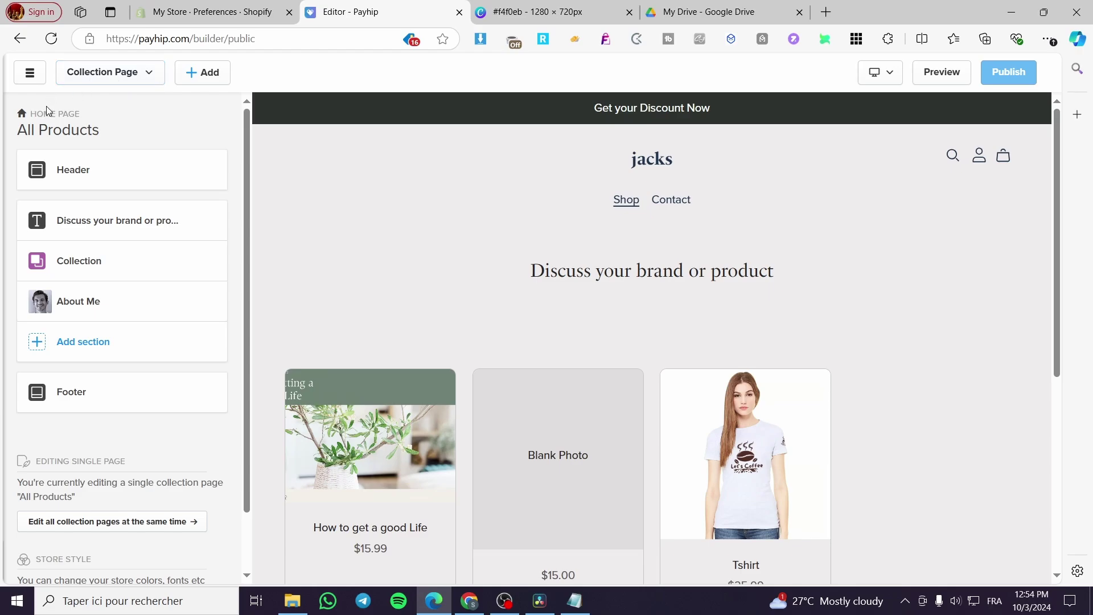
Review the store's page list in the builder and start adding a new blog page
{"action": "left_click", "coordinate": [121, 86]}
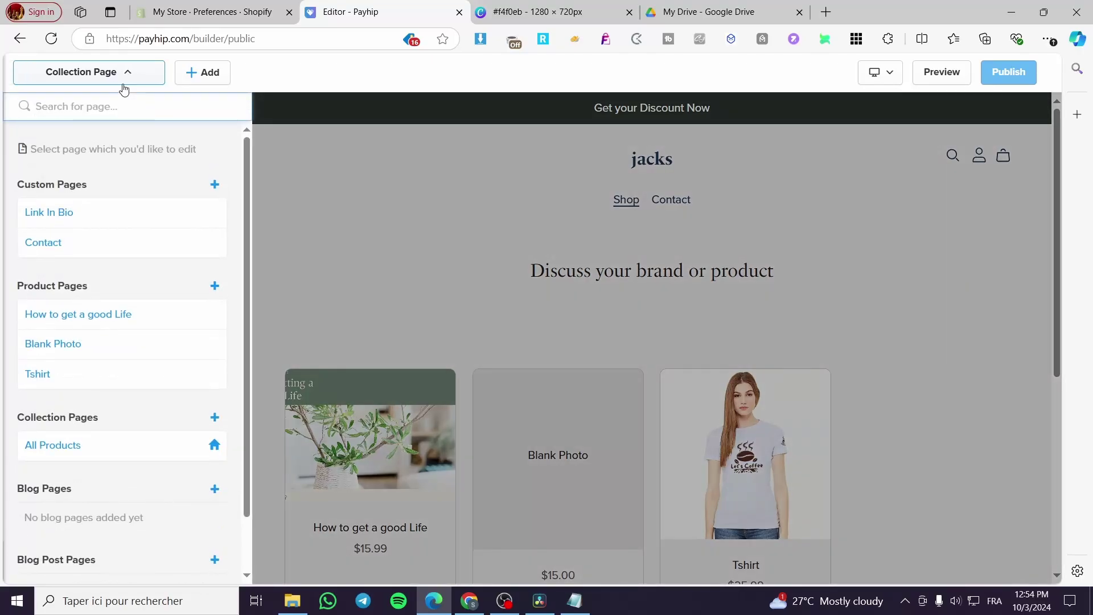
{"action": "scroll", "coordinate": [158, 144], "scroll_direction": "down", "scroll_amount": 1}
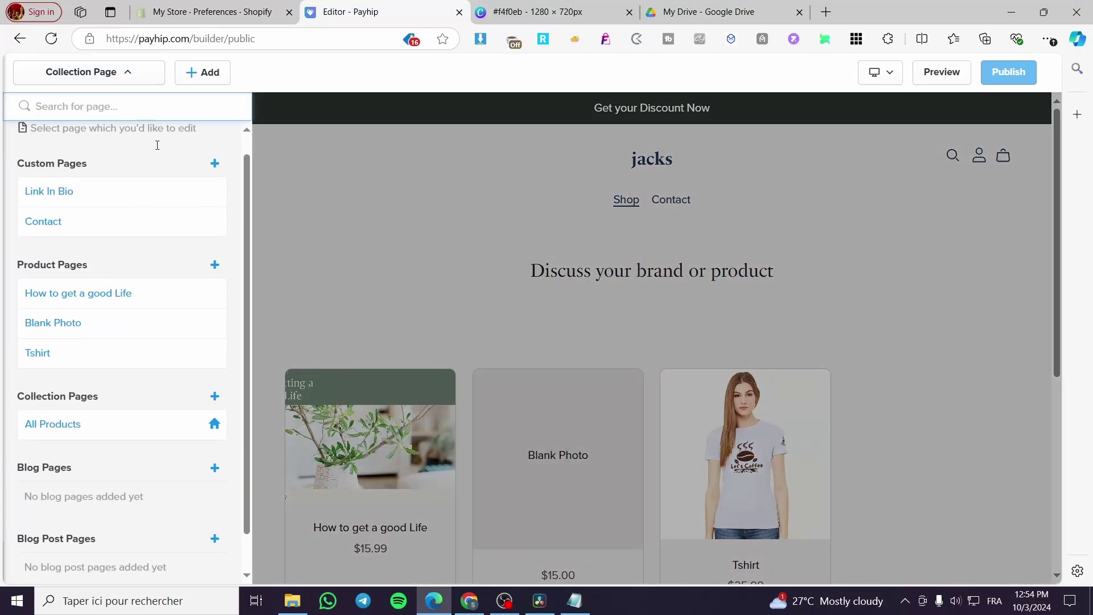
{"action": "scroll", "coordinate": [89, 177], "scroll_direction": "up", "scroll_amount": 1}
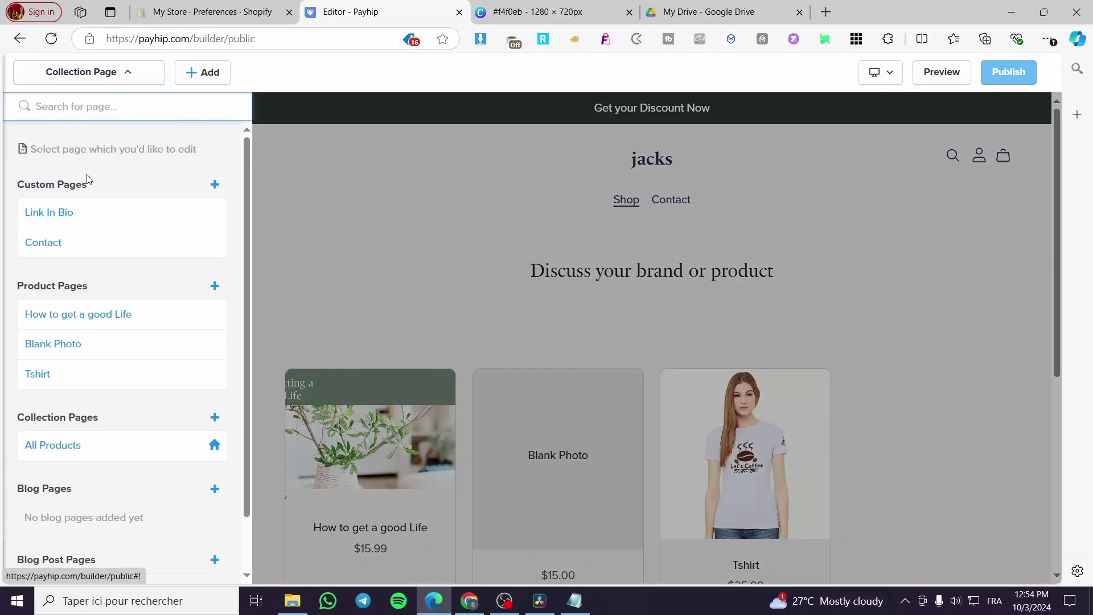
{"action": "scroll", "coordinate": [97, 179], "scroll_direction": "down", "scroll_amount": 1}
{"action": "scroll", "coordinate": [97, 180], "scroll_direction": "up", "scroll_amount": 1}
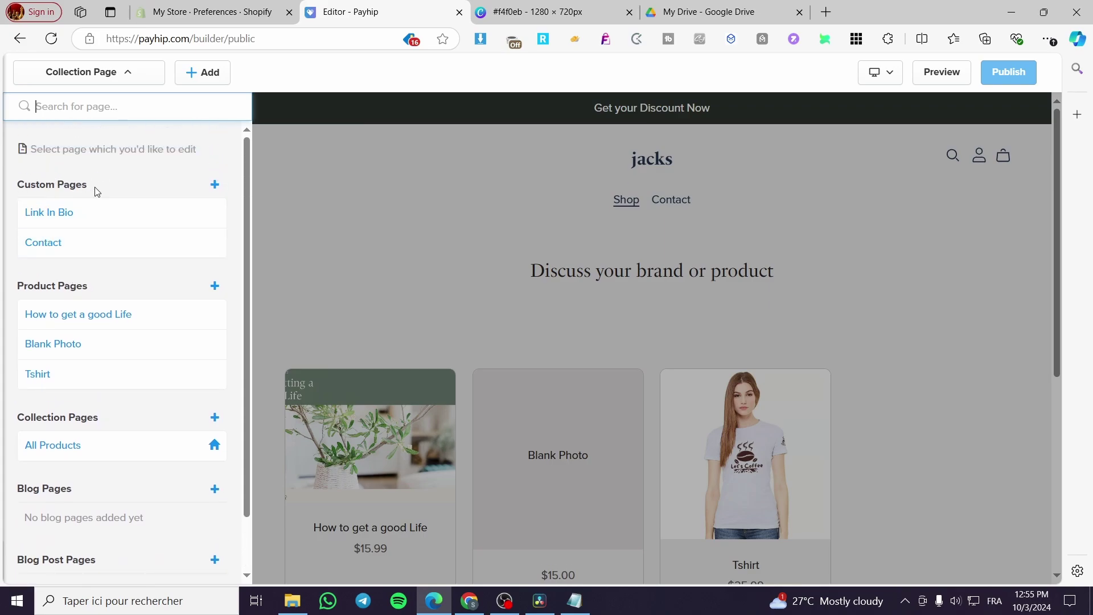
{"action": "scroll", "coordinate": [94, 190], "scroll_direction": "down", "scroll_amount": 1}
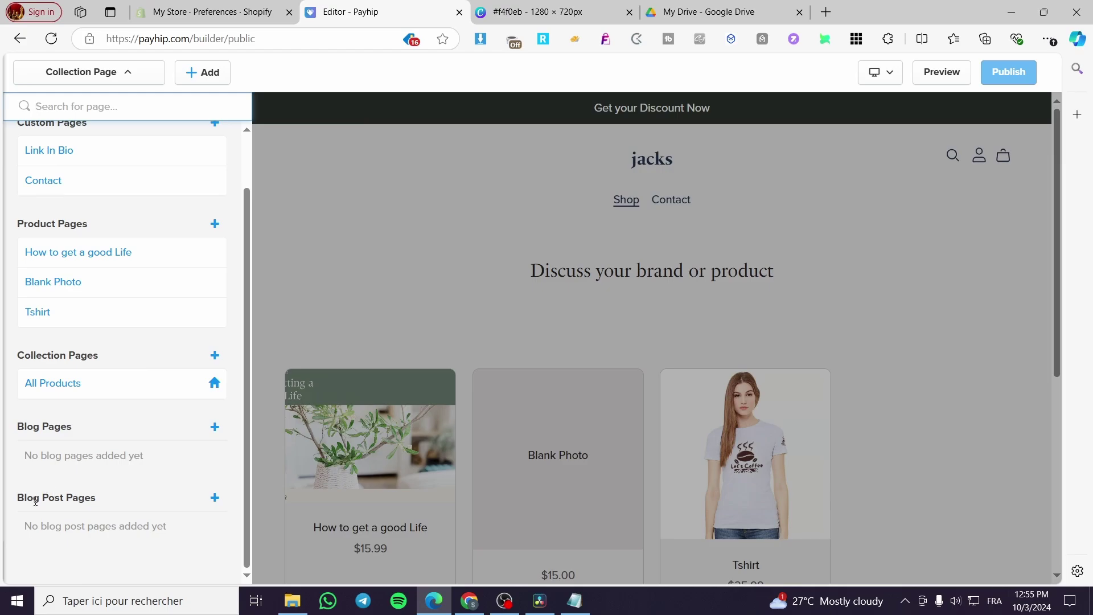
{"action": "left_click", "coordinate": [216, 427]}
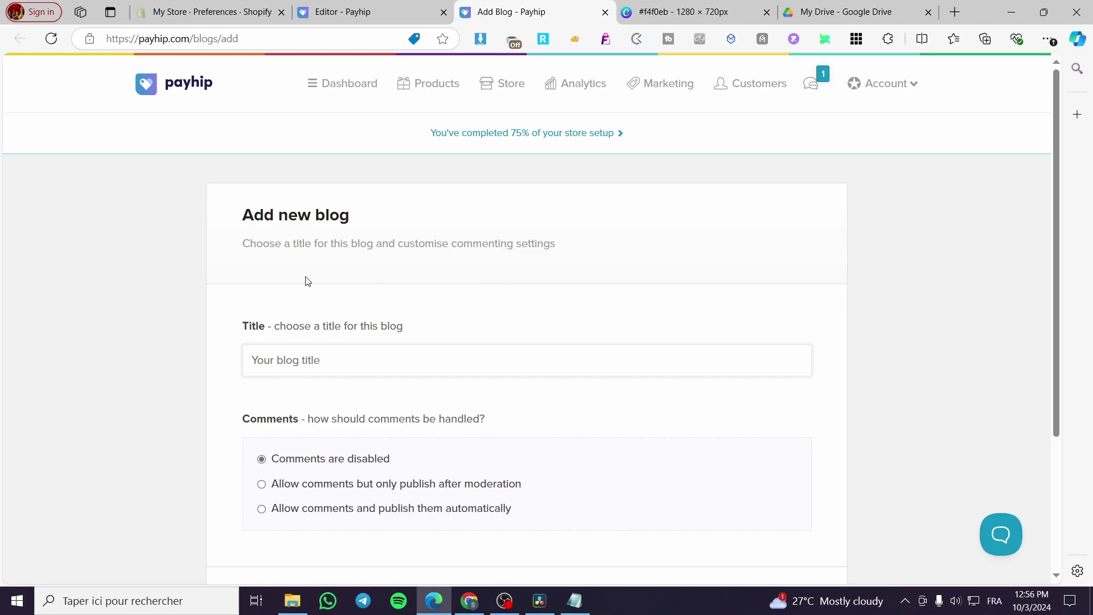
Add a blog titled "Jack's Blog" that allows comments and publishes them automatically
{"action": "scroll", "coordinate": [289, 349], "scroll_direction": "down", "scroll_amount": 1}
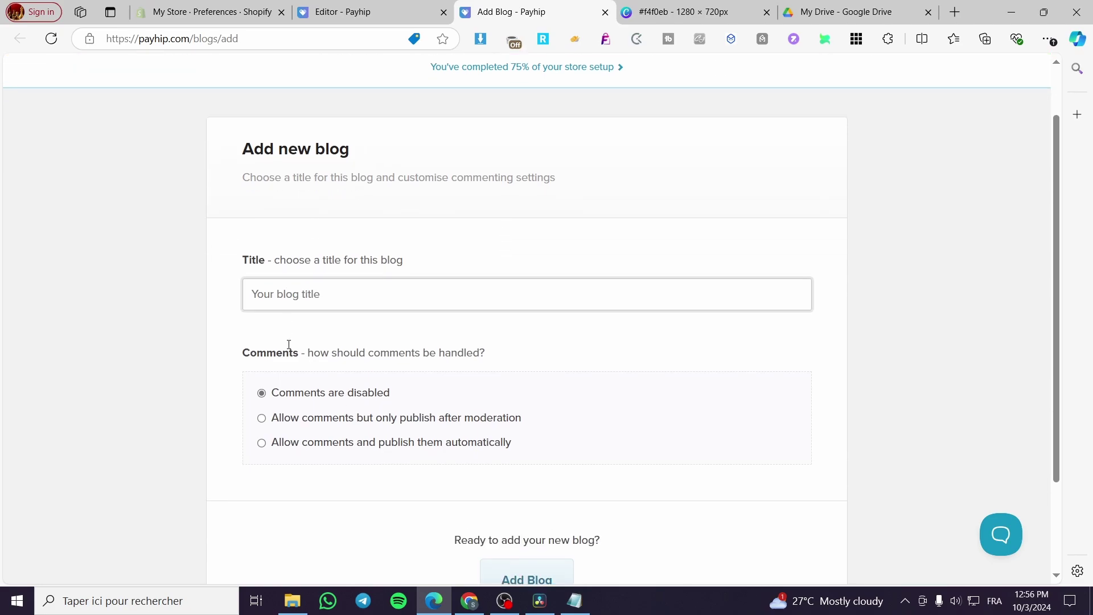
{"action": "left_click", "coordinate": [329, 290]}
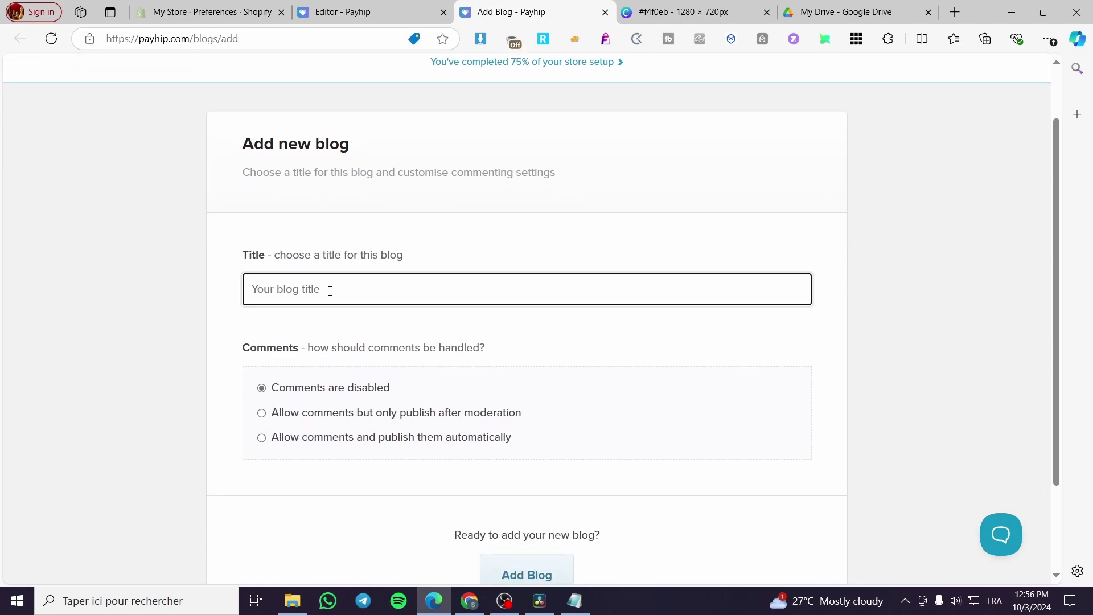
{"action": "type", "text": "Jacks Blog"}
{"action": "key", "text": "BackSpace"}
{"action": "type", "text": "'s"}
{"action": "scroll", "coordinate": [267, 307], "scroll_direction": "down", "scroll_amount": 2}
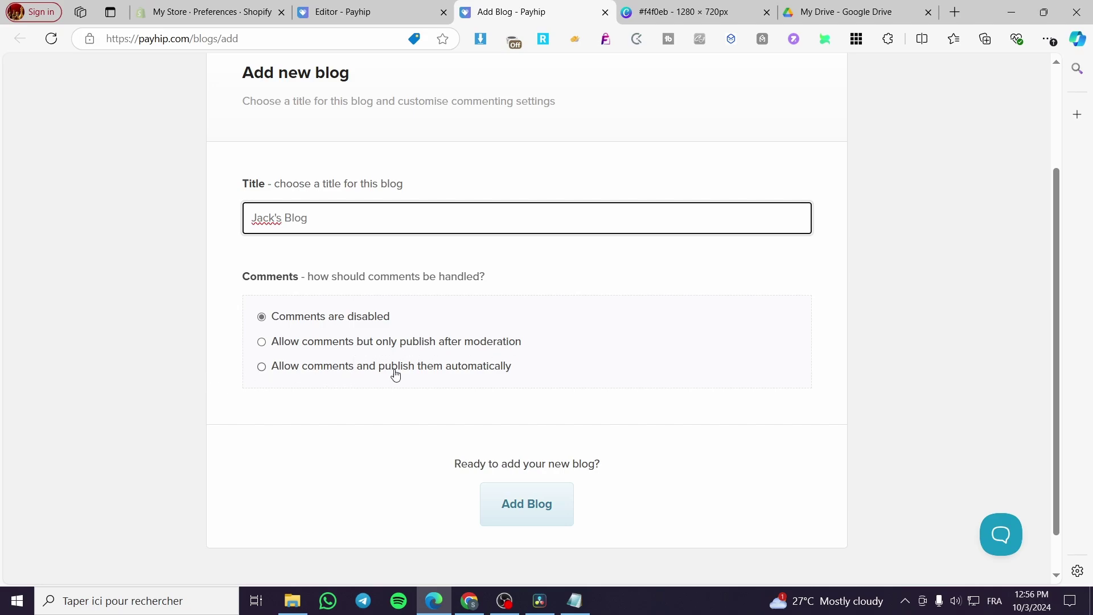
{"action": "left_click", "coordinate": [433, 370]}
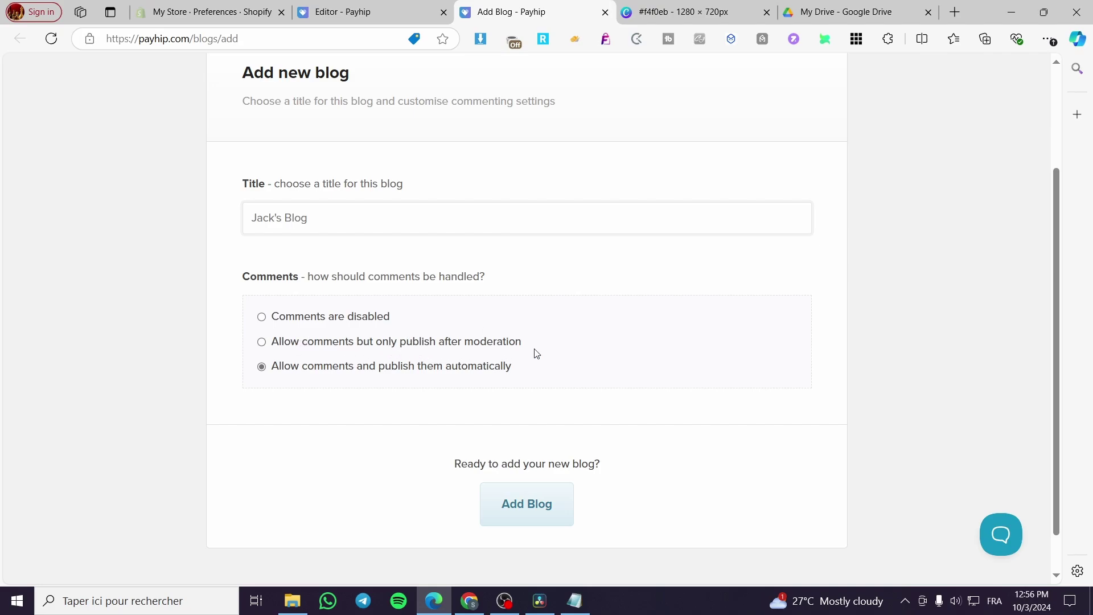
{"action": "left_click", "coordinate": [537, 504]}
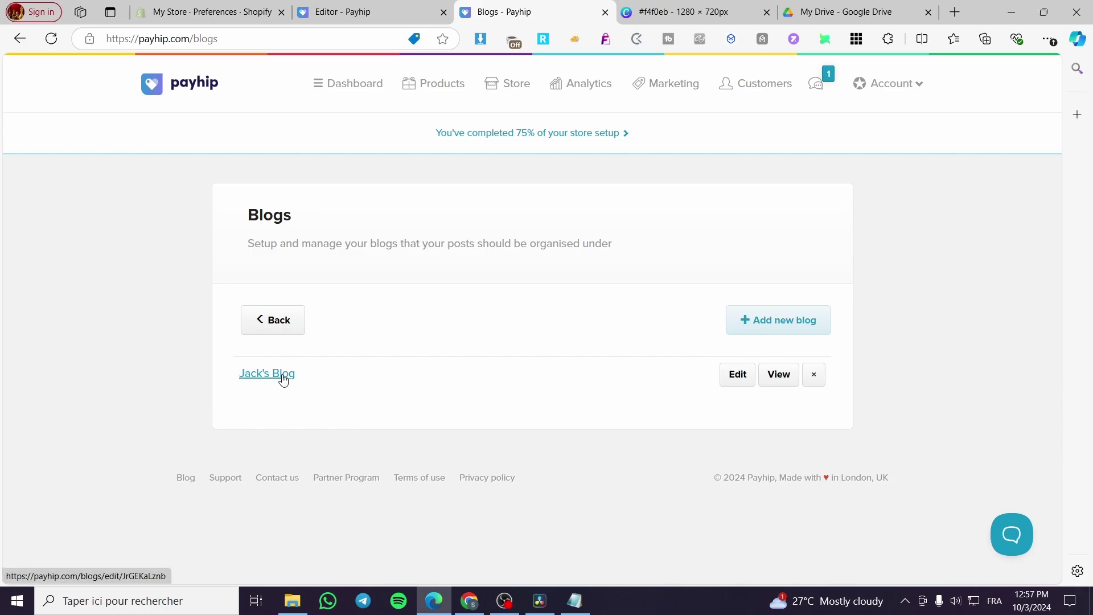
Check the new blog's advanced options, save the blog, and view its public page
{"action": "left_click", "coordinate": [749, 385]}
{"action": "scroll", "coordinate": [740, 385], "scroll_direction": "down", "scroll_amount": 4}
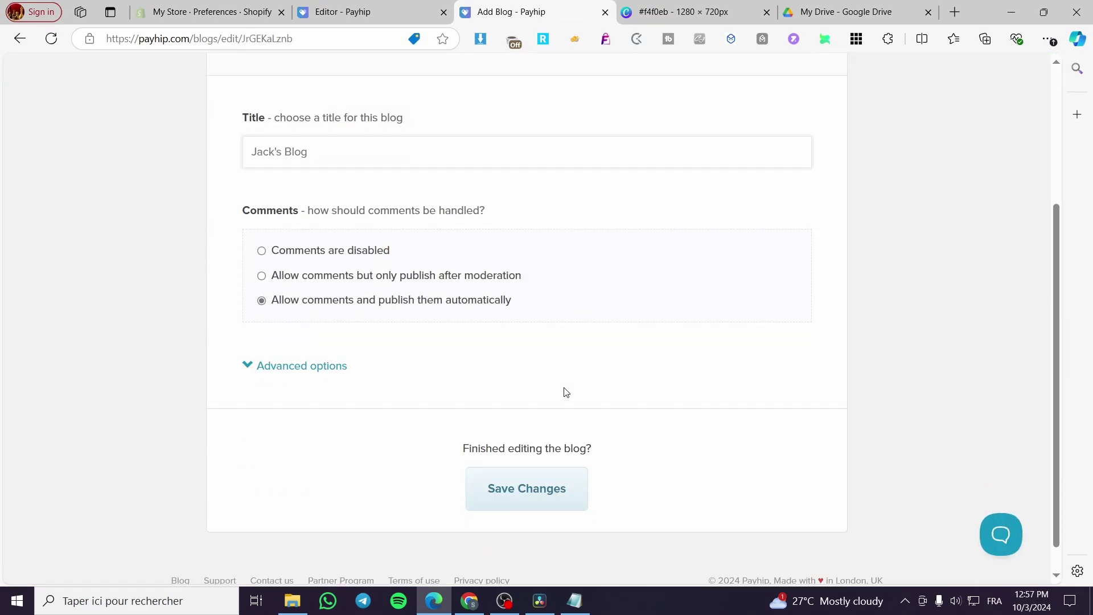
{"action": "left_click", "coordinate": [300, 360]}
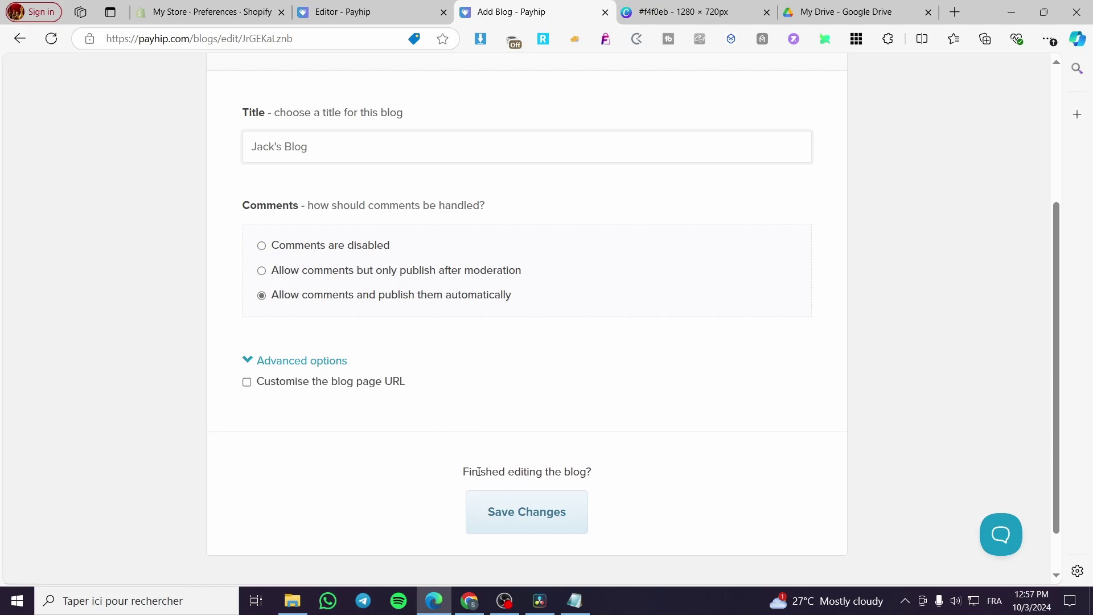
{"action": "left_click", "coordinate": [491, 509]}
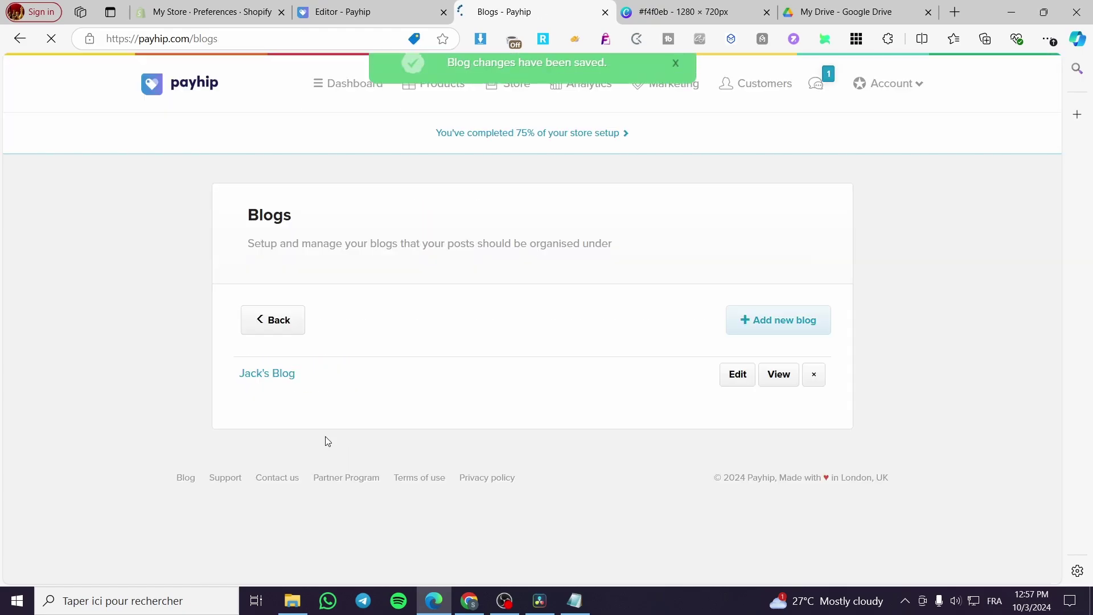
{"action": "left_click", "coordinate": [779, 375]}
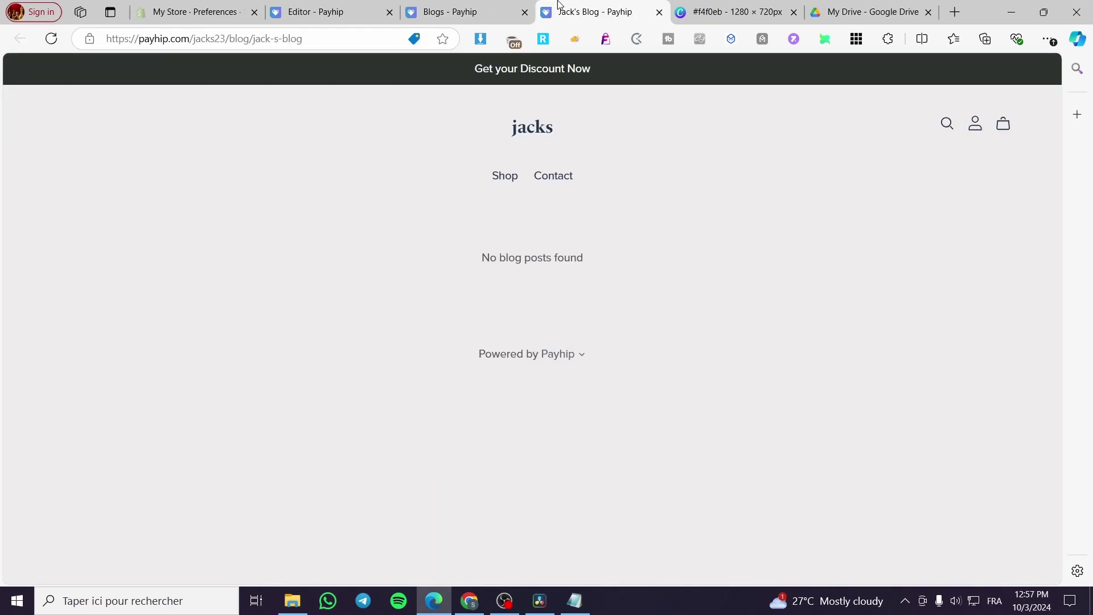
{"action": "left_click", "coordinate": [659, 12]}
Reload the store builder and open the Jack's Blog page for editing
{"action": "left_click", "coordinate": [357, 7]}
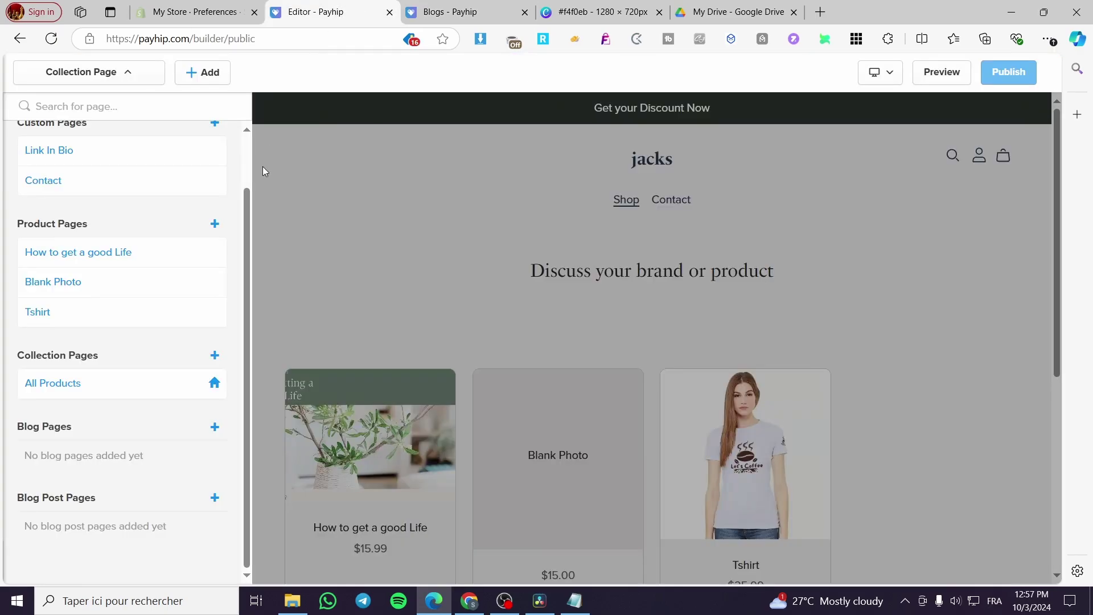
{"action": "left_click", "coordinate": [50, 40]}
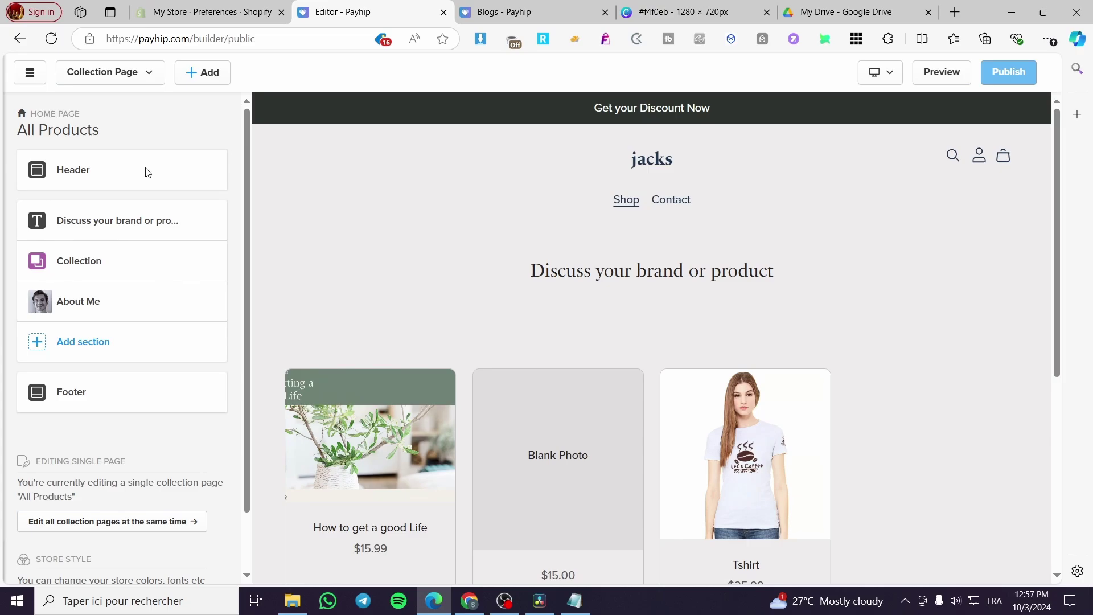
{"action": "left_click", "coordinate": [136, 82]}
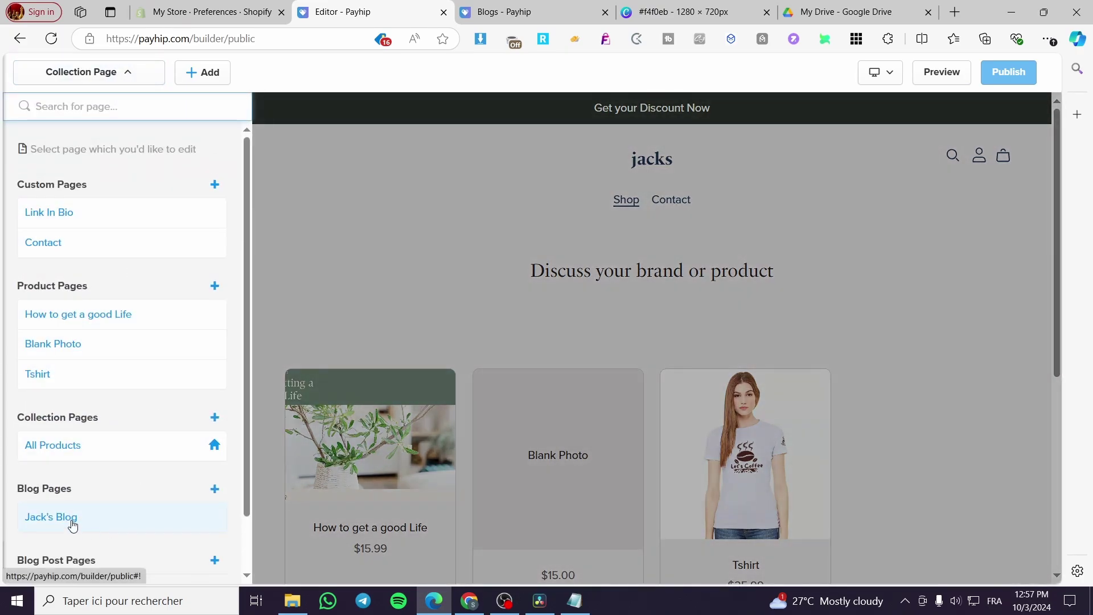
{"action": "scroll", "coordinate": [32, 491], "scroll_direction": "down", "scroll_amount": 1}
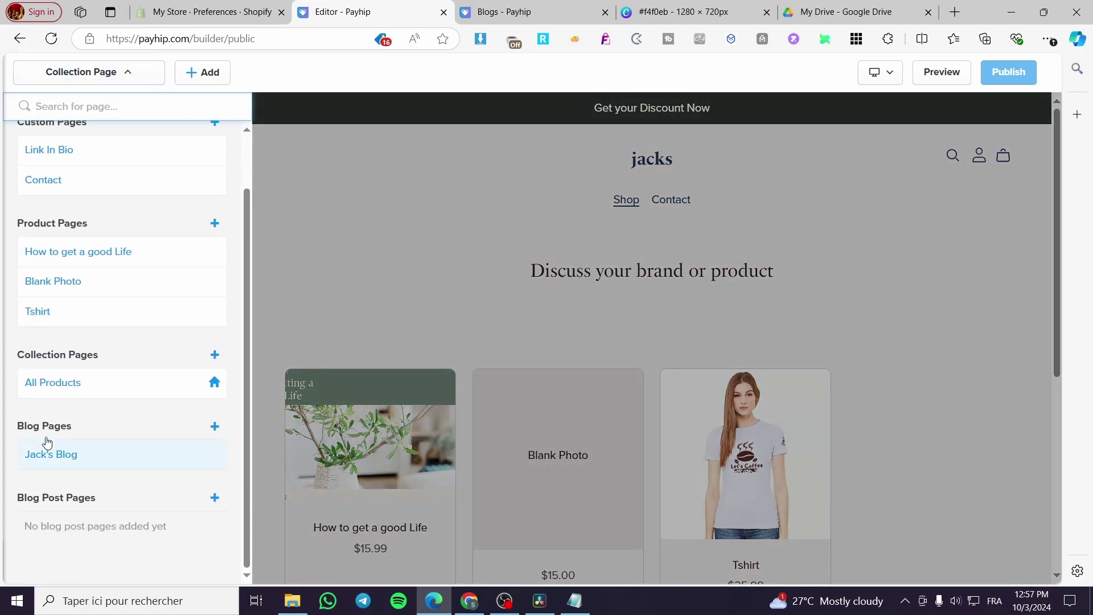
{"action": "left_click", "coordinate": [78, 463]}
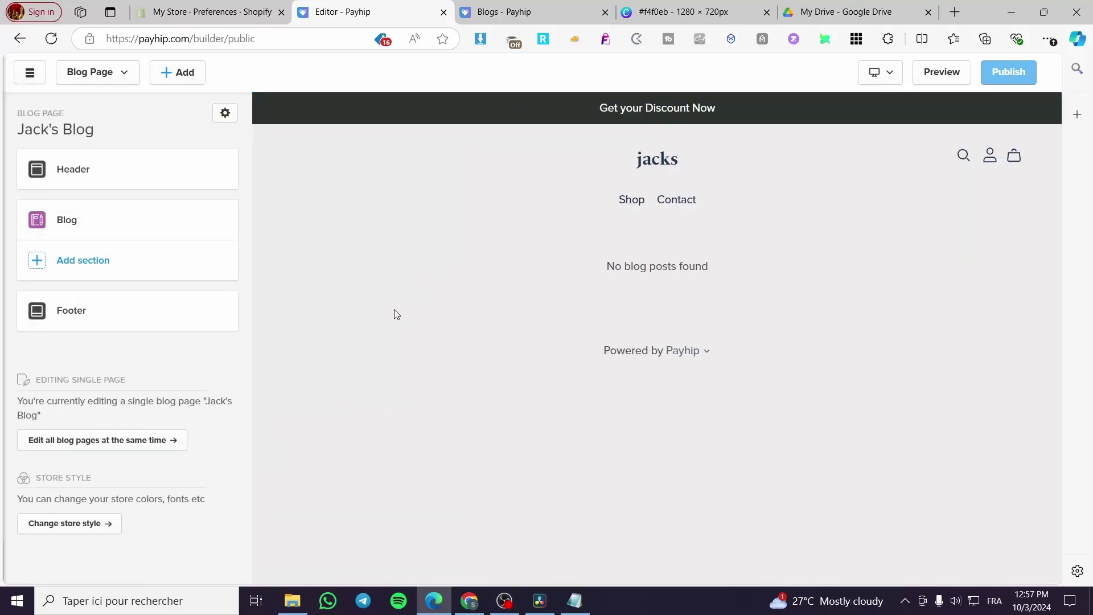
Open the Blog section's settings and review the layout choices, keeping the image placement at Left
{"action": "left_click", "coordinate": [114, 227]}
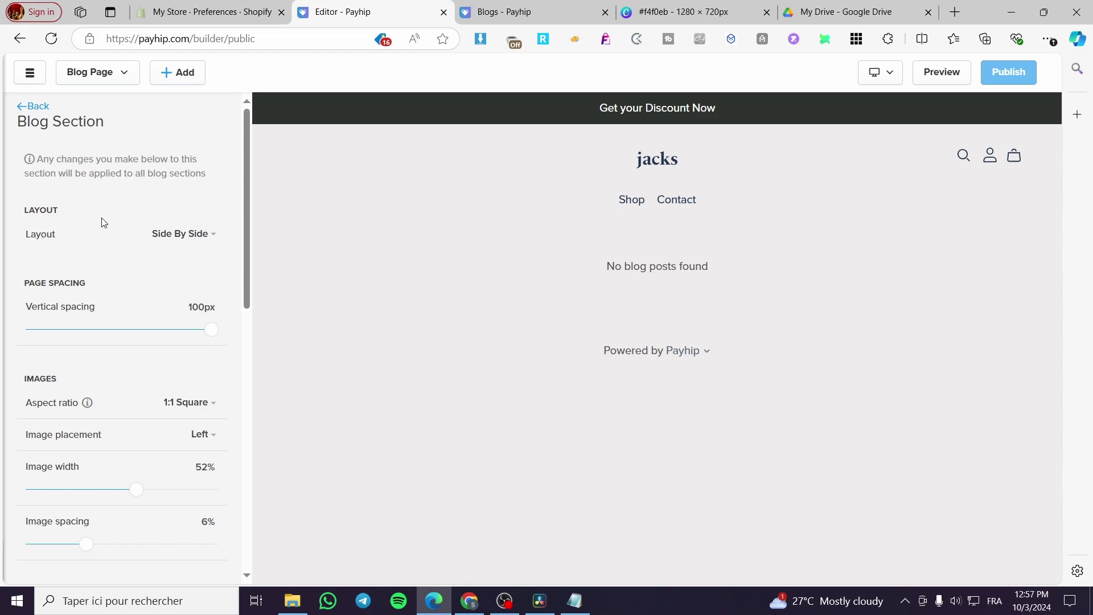
{"action": "left_click", "coordinate": [211, 235]}
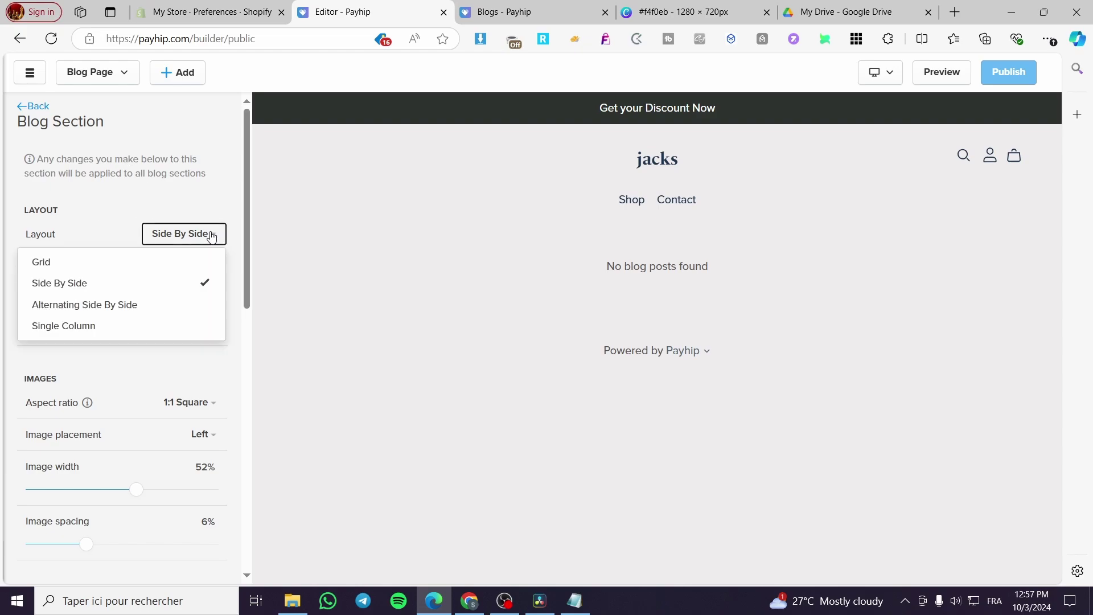
{"action": "left_click", "coordinate": [214, 236]}
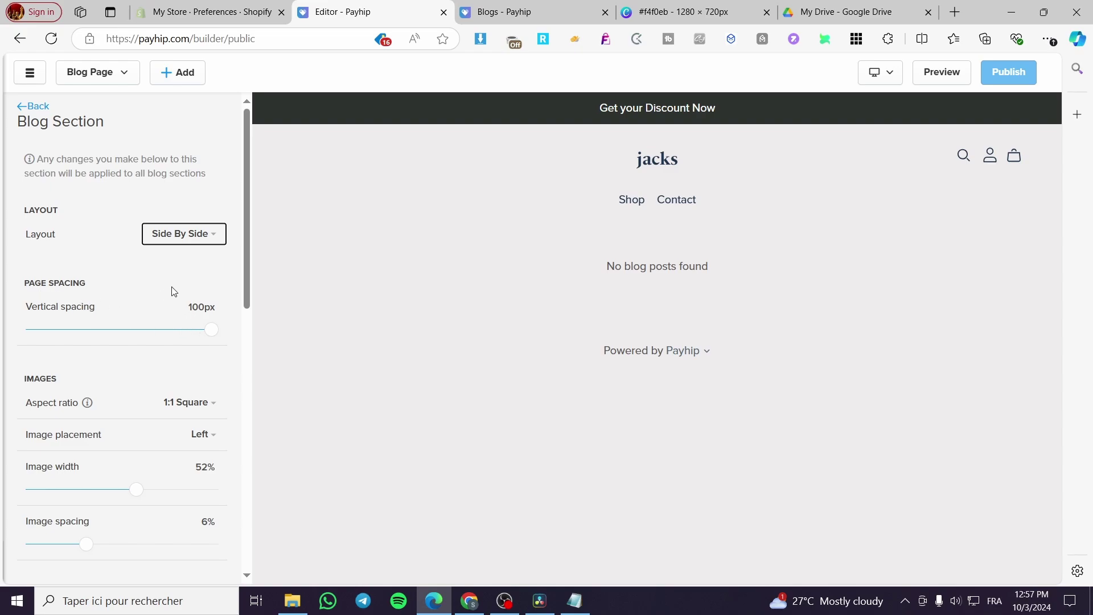
{"action": "scroll", "coordinate": [68, 291], "scroll_direction": "down", "scroll_amount": 3}
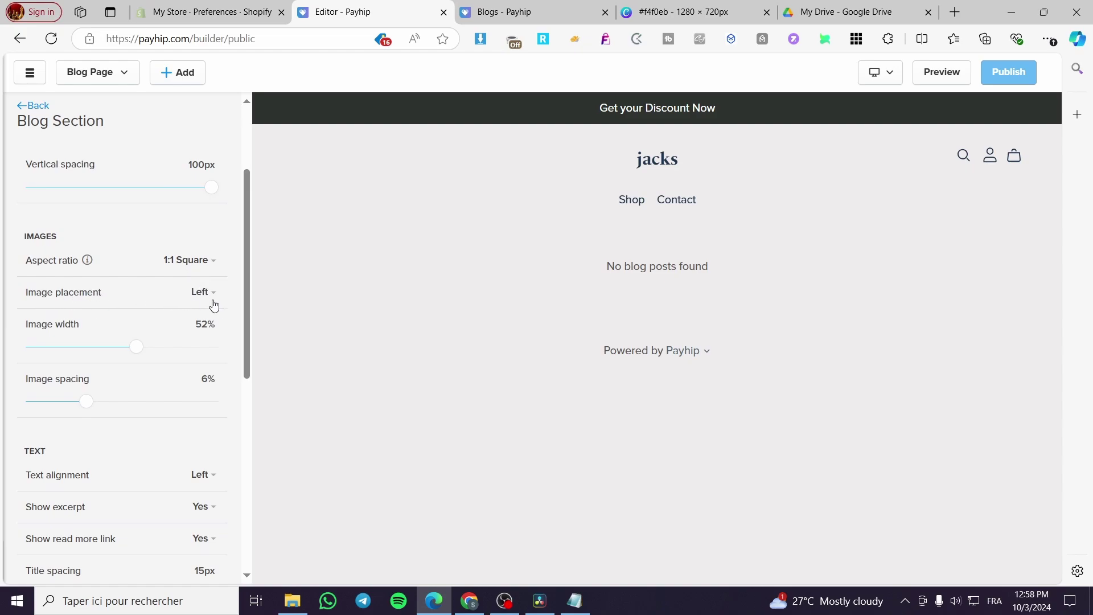
{"action": "left_click", "coordinate": [211, 296]}
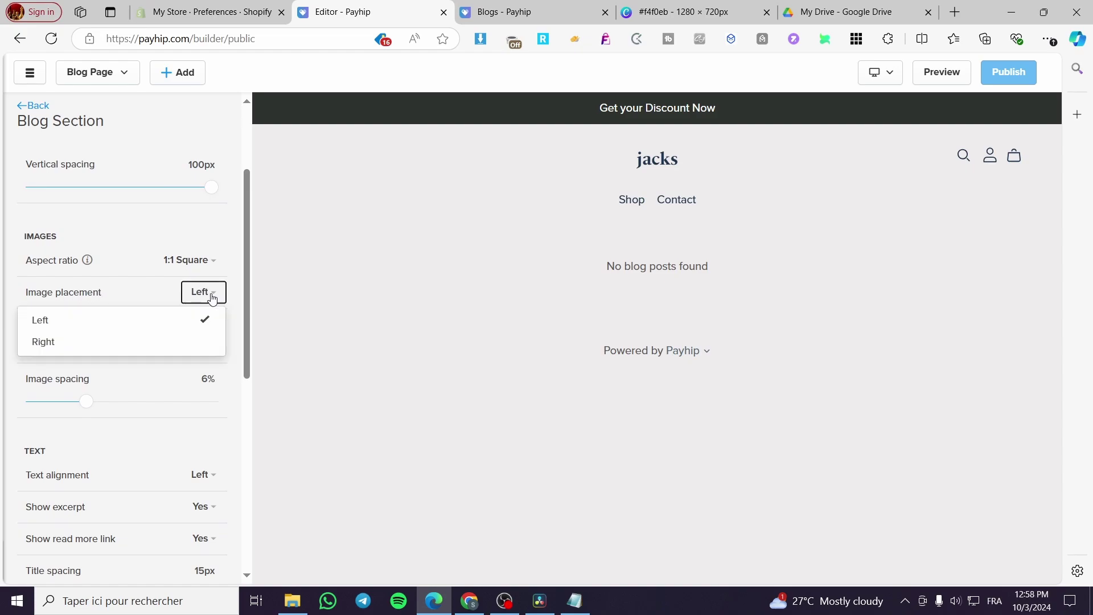
{"action": "left_click", "coordinate": [58, 320]}
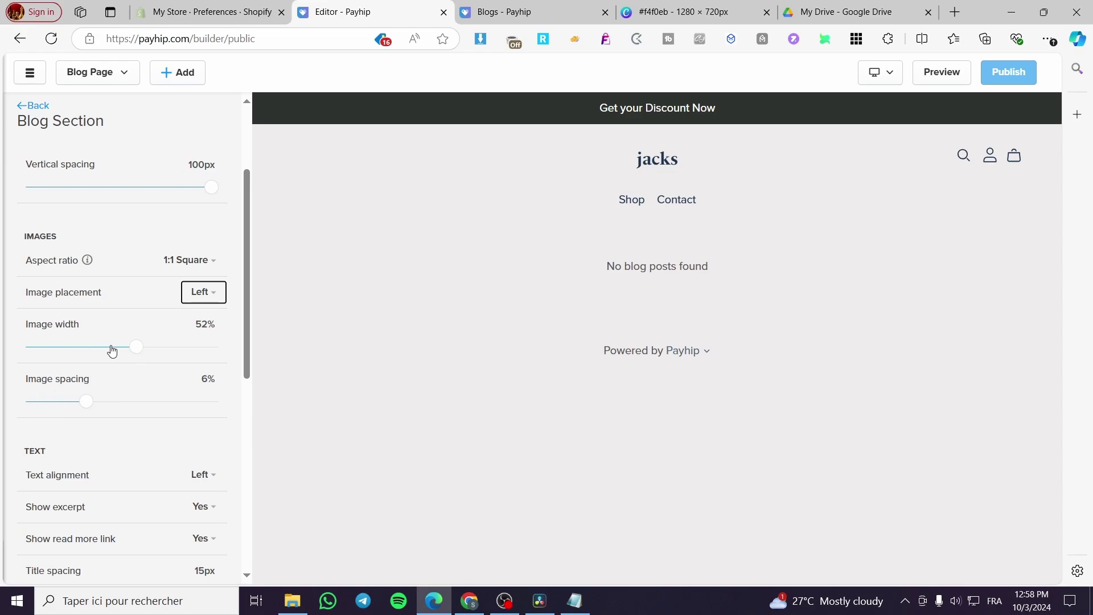
Examine the Blog section's text settings and its advanced meta, background and color scheme options
{"action": "scroll", "coordinate": [130, 345], "scroll_direction": "down", "scroll_amount": 4}
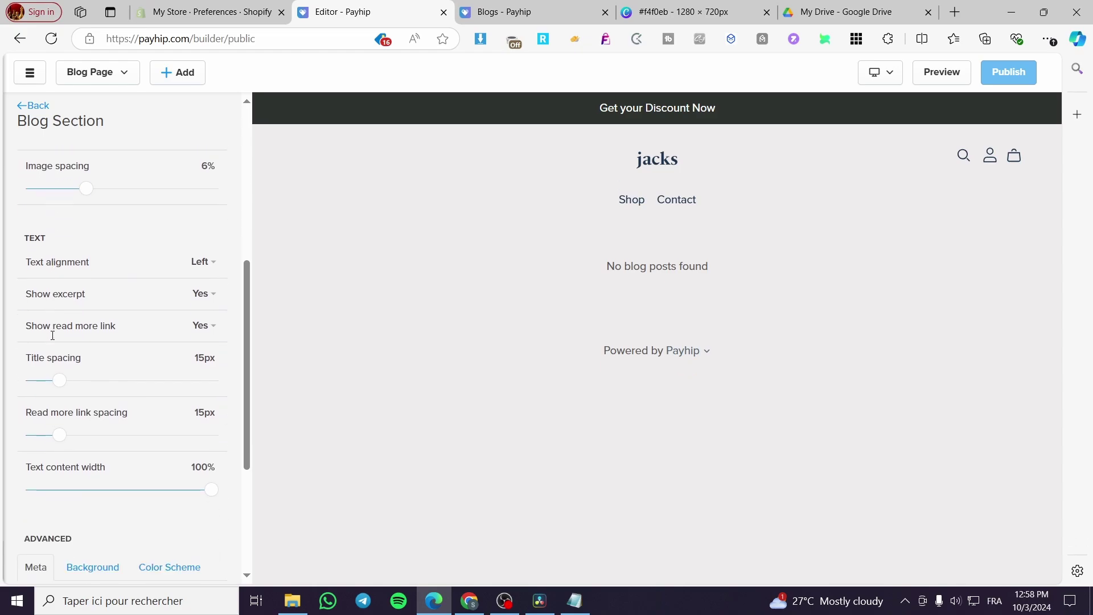
{"action": "scroll", "coordinate": [53, 339], "scroll_direction": "down", "scroll_amount": 1}
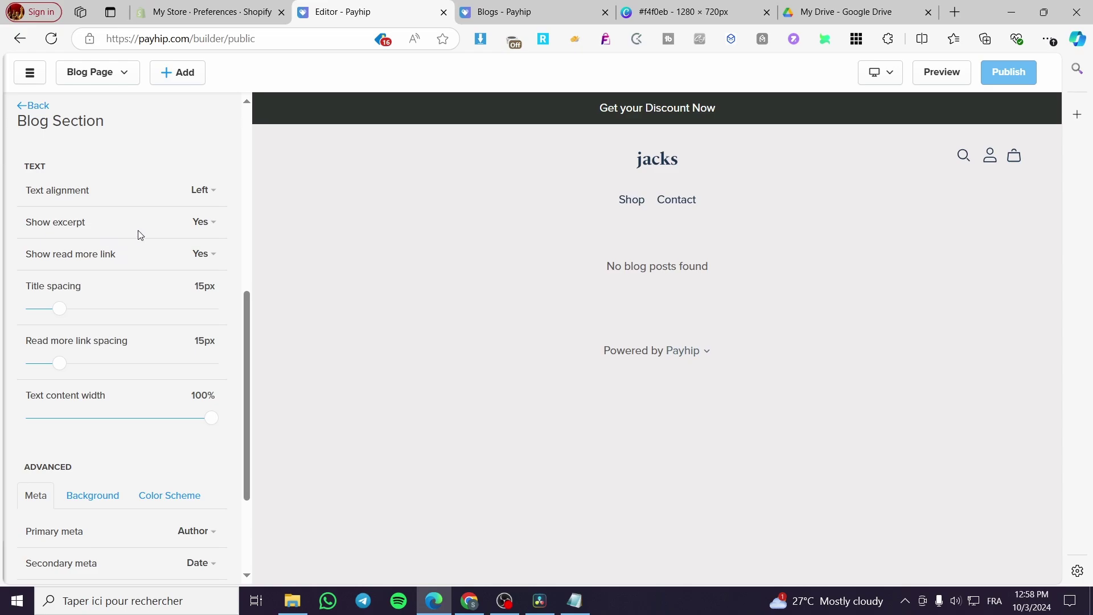
{"action": "scroll", "coordinate": [190, 349], "scroll_direction": "down", "scroll_amount": 3}
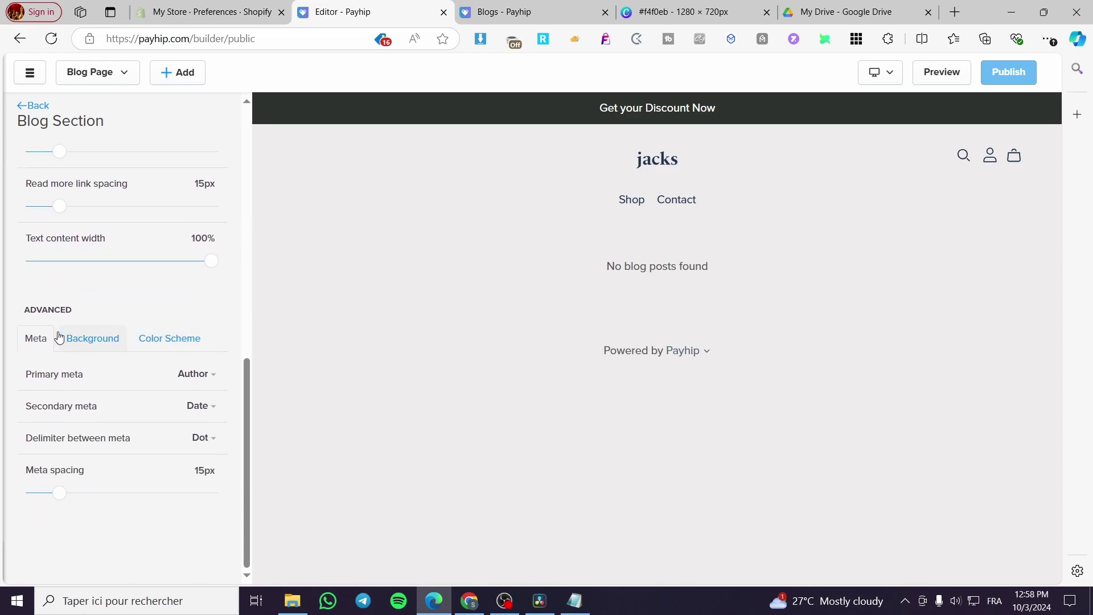
{"action": "left_click", "coordinate": [86, 342]}
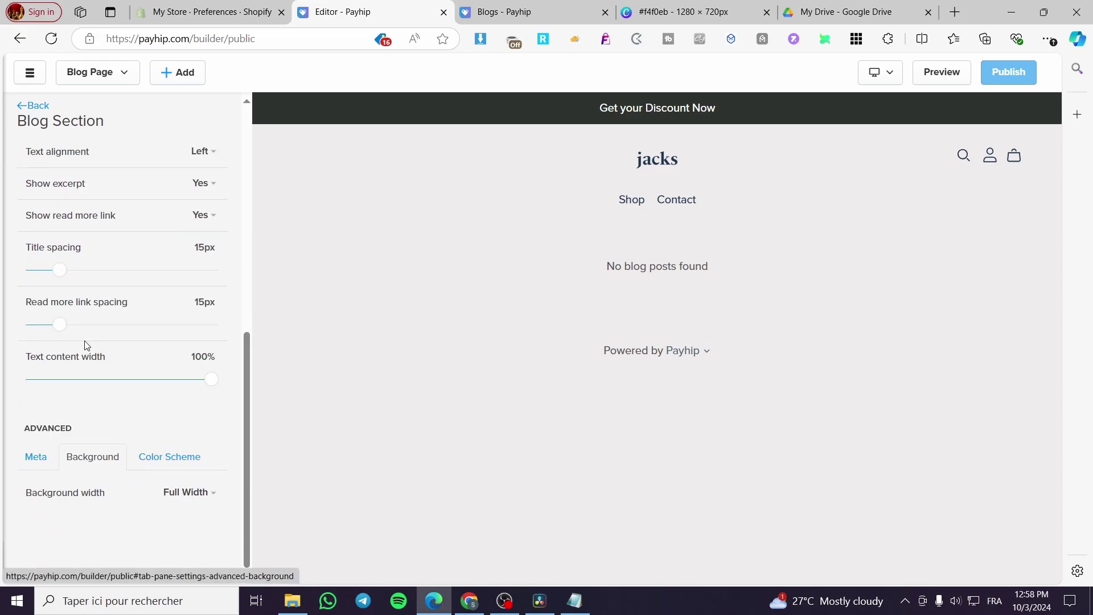
{"action": "left_click", "coordinate": [42, 460]}
{"action": "left_click", "coordinate": [166, 462]}
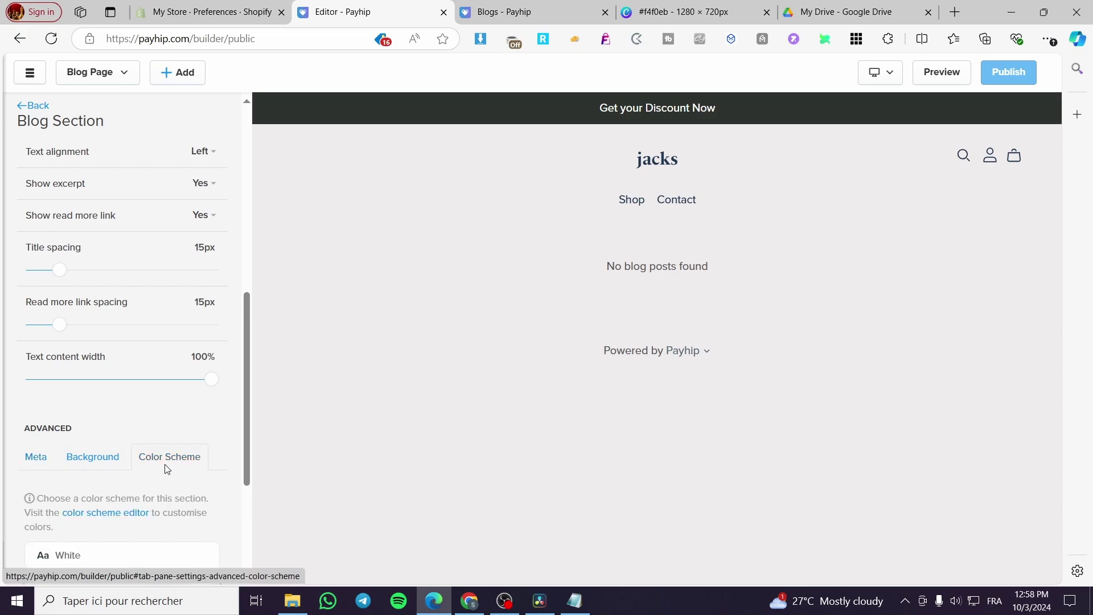
Review the Blog section's advanced meta options and page layout settings, and return to the page's section list
{"action": "scroll", "coordinate": [92, 408], "scroll_direction": "down", "scroll_amount": 3}
{"action": "left_click", "coordinate": [34, 319]}
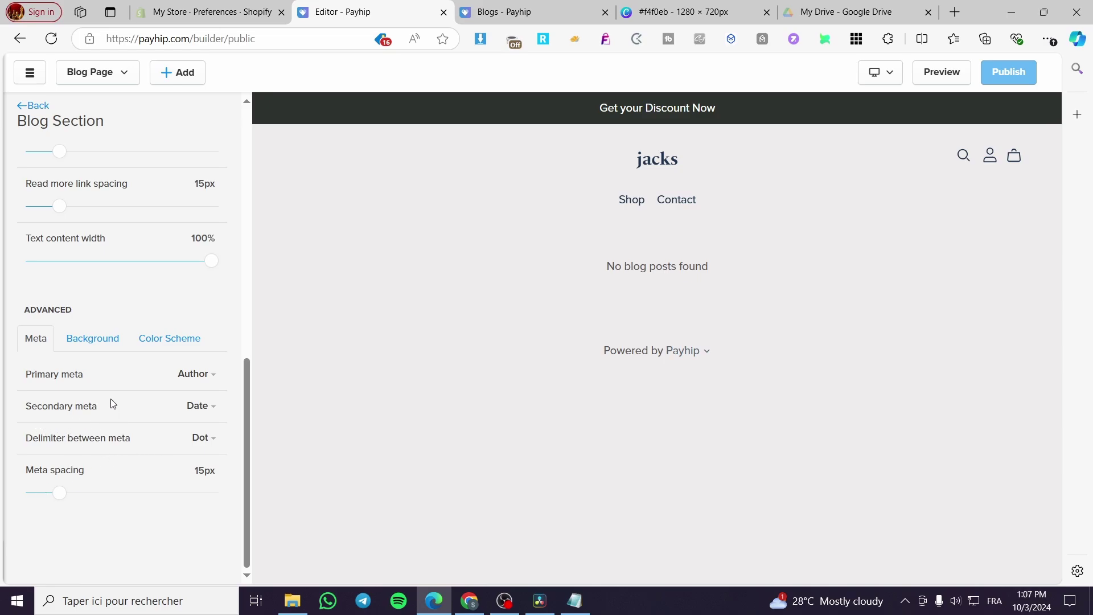
{"action": "scroll", "coordinate": [117, 352], "scroll_direction": "up", "scroll_amount": 5}
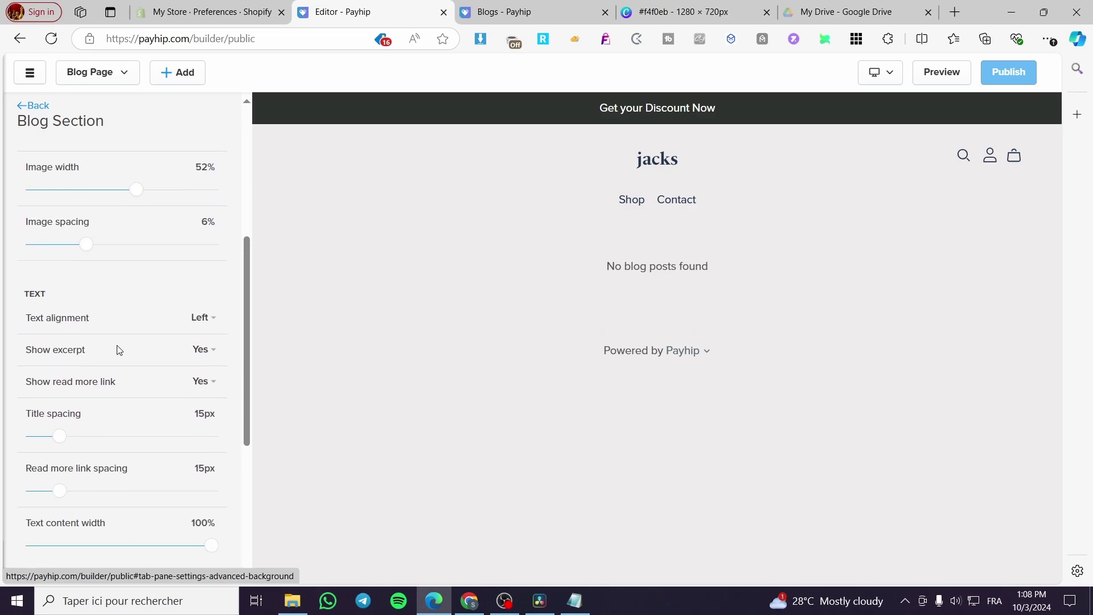
{"action": "scroll", "coordinate": [118, 350], "scroll_direction": "up", "scroll_amount": 5}
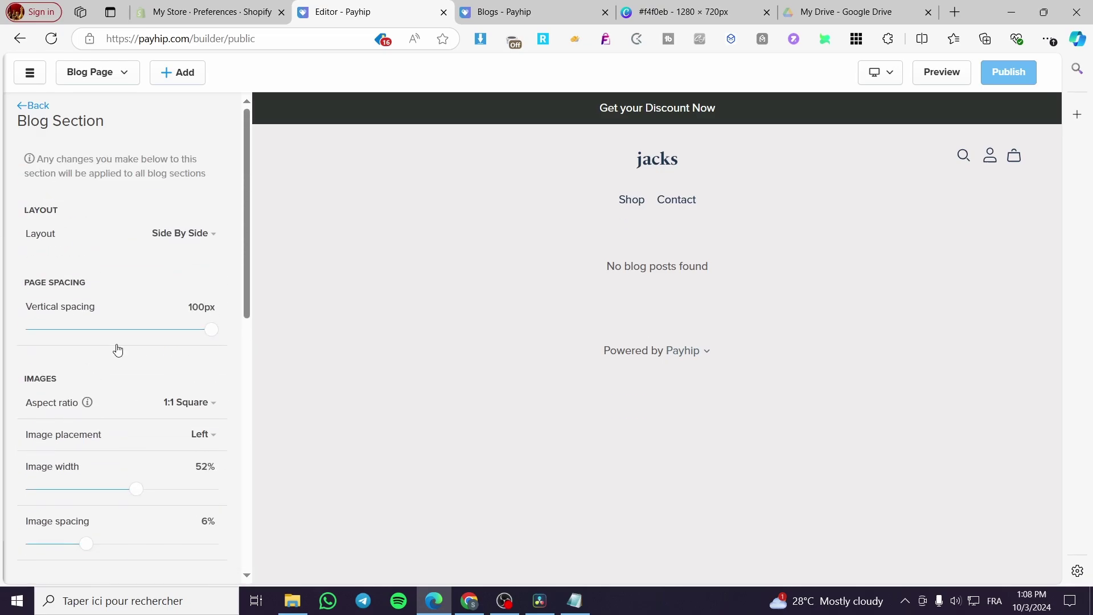
{"action": "left_click", "coordinate": [37, 108]}
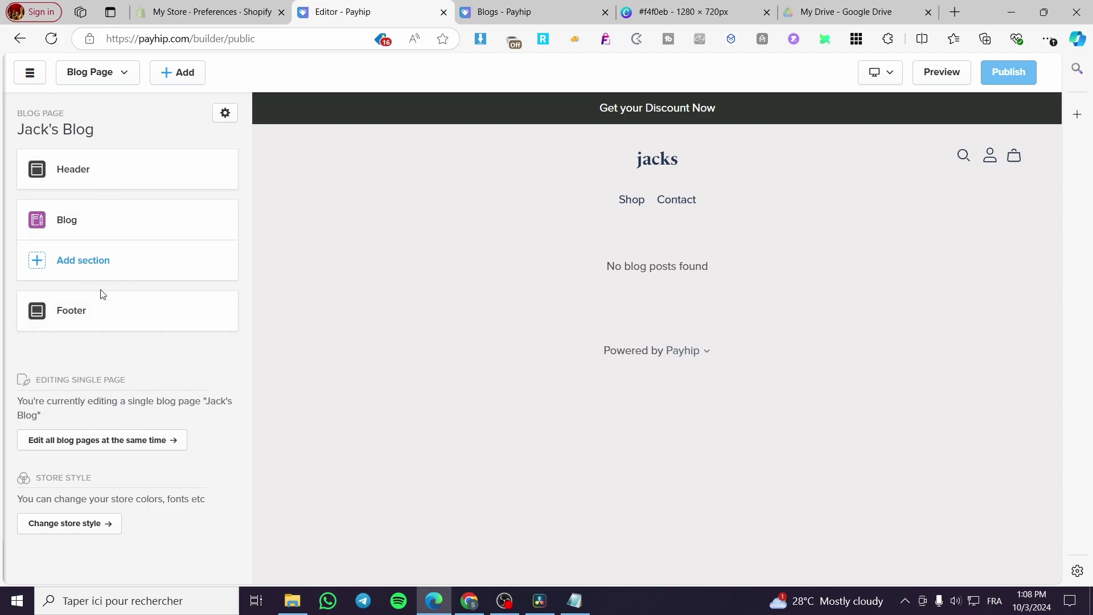
Open the Footer section's settings and check the form for adding navigation links, closing it without adding a link
{"action": "left_click", "coordinate": [117, 310]}
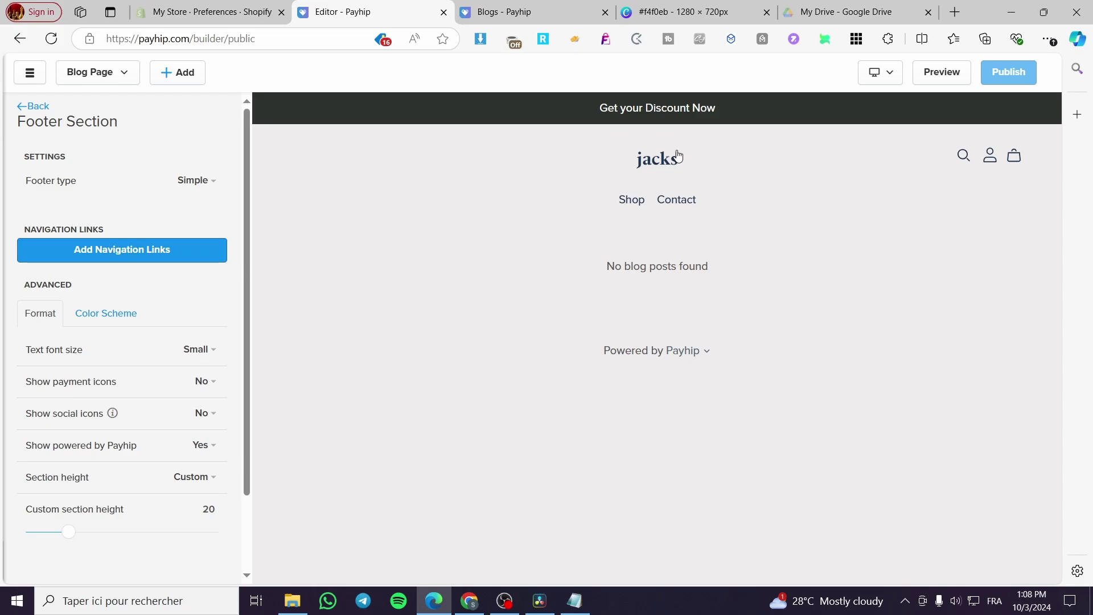
{"action": "left_click", "coordinate": [136, 261]}
{"action": "left_click", "coordinate": [64, 166]}
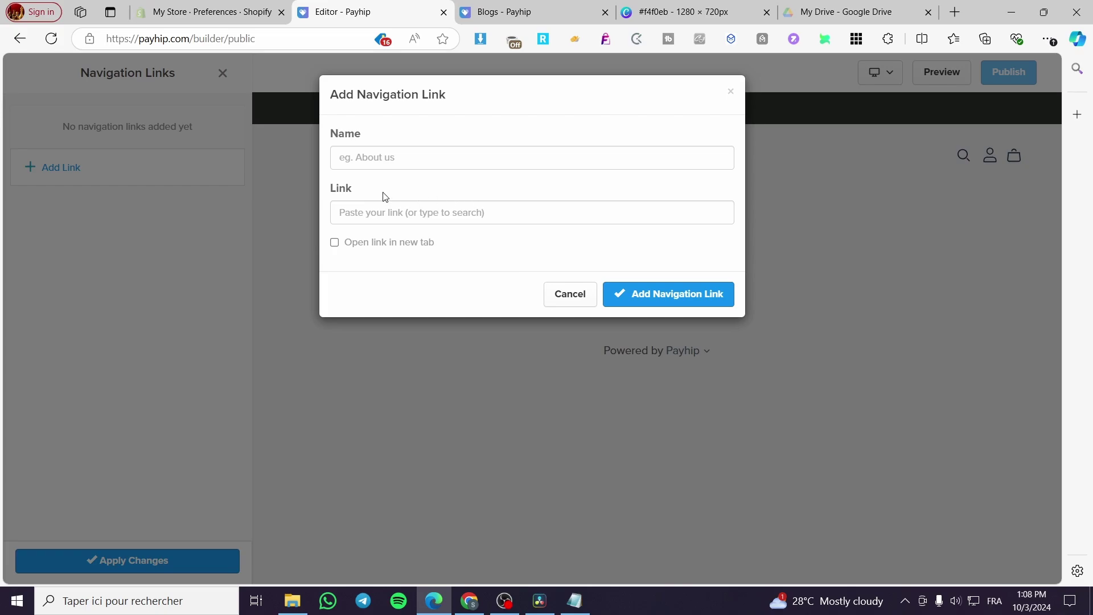
{"action": "left_click", "coordinate": [731, 94]}
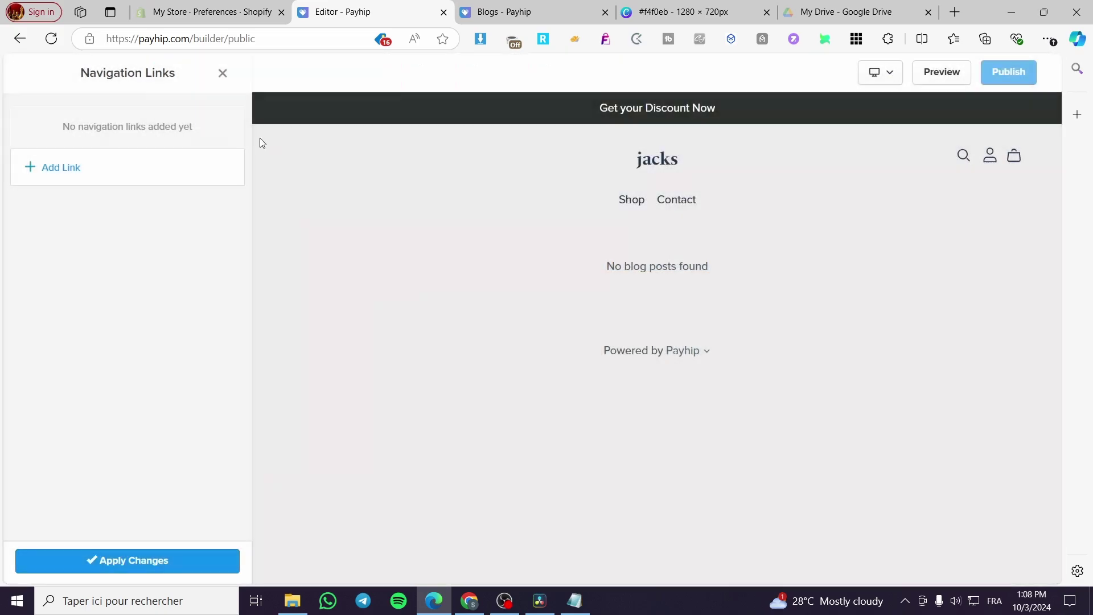
{"action": "left_click", "coordinate": [224, 74]}
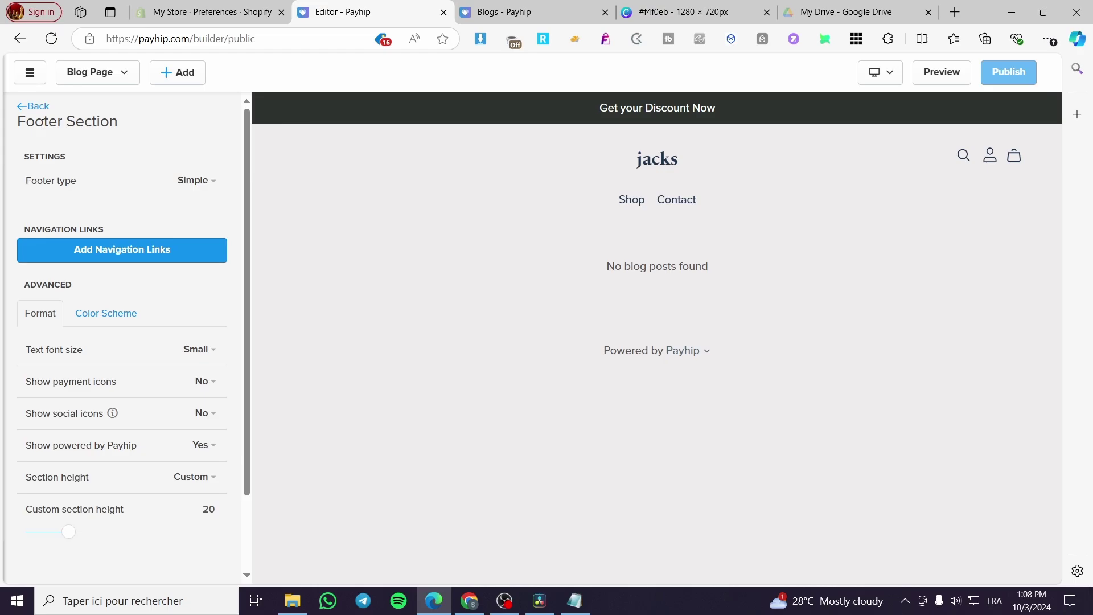
Leave the footer settings and open the picker for new sections, dismissing it without adding one
{"action": "left_click", "coordinate": [29, 105]}
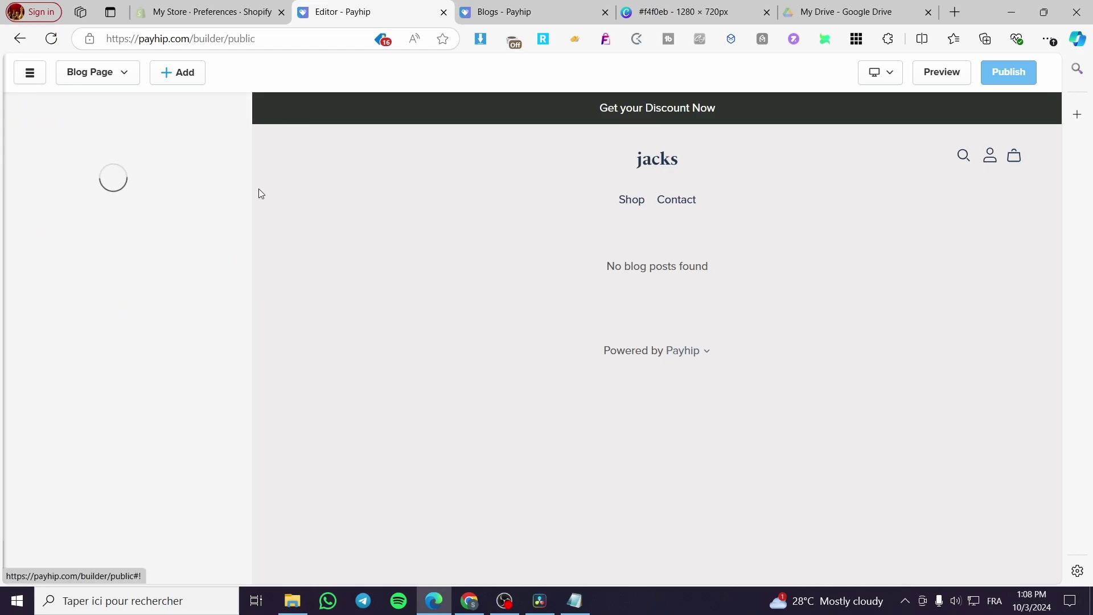
{"action": "left_click", "coordinate": [76, 272]}
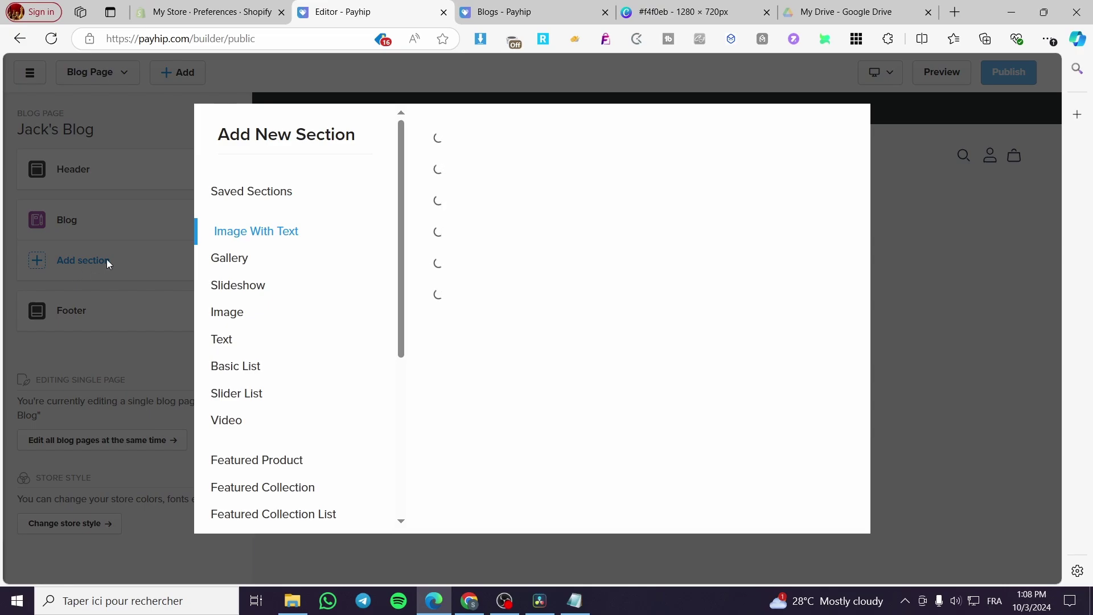
{"action": "left_click", "coordinate": [945, 164]}
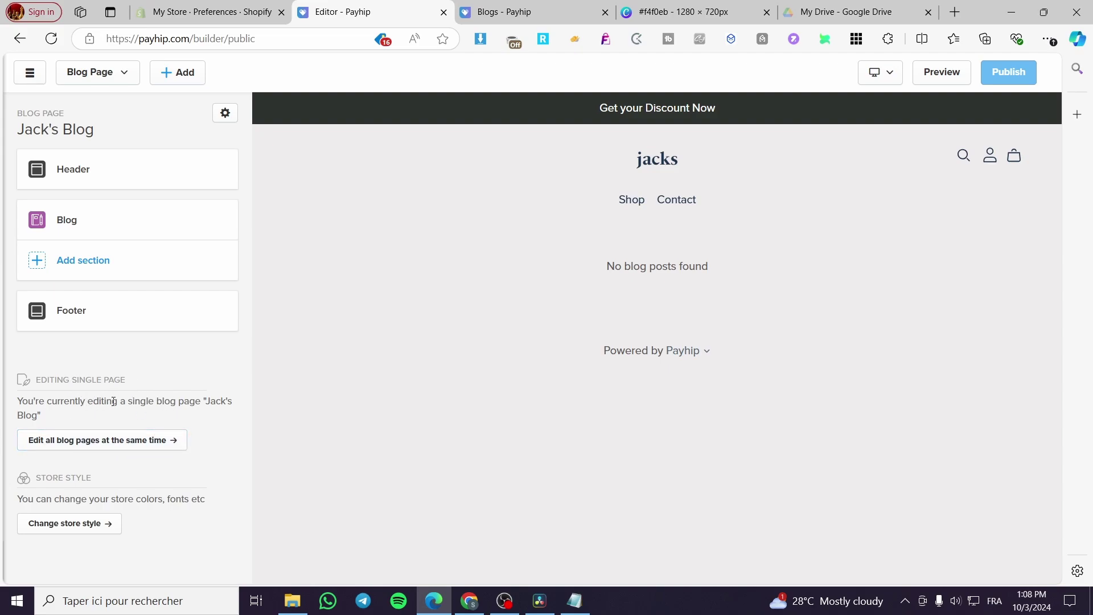
Switch to editing all blog pages at the same time, and return to editing the single Jack's Blog page
{"action": "left_click", "coordinate": [56, 450]}
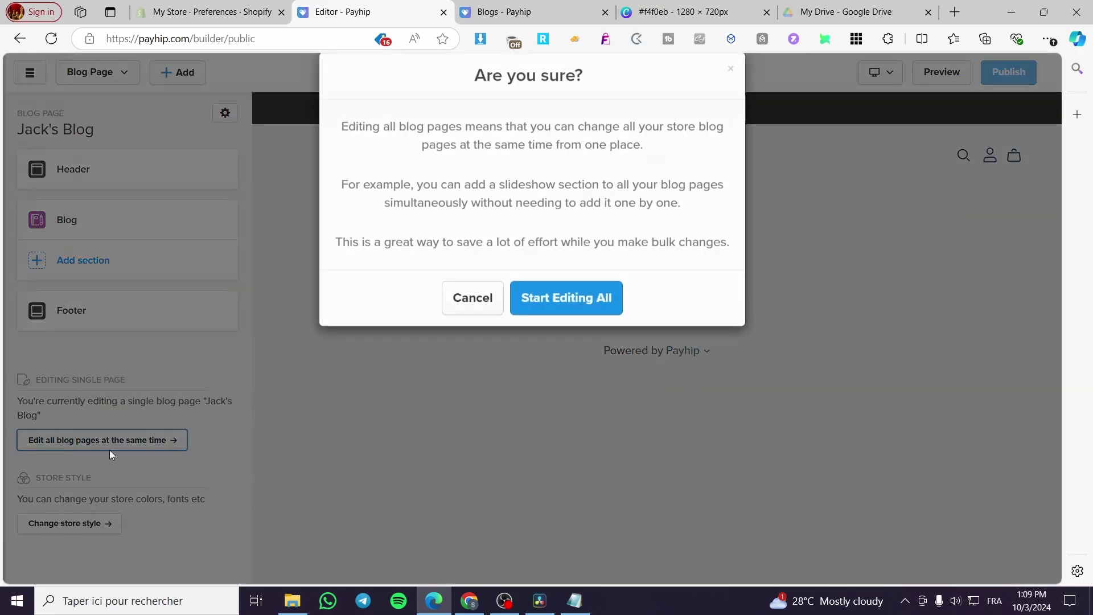
{"action": "left_click", "coordinate": [561, 320]}
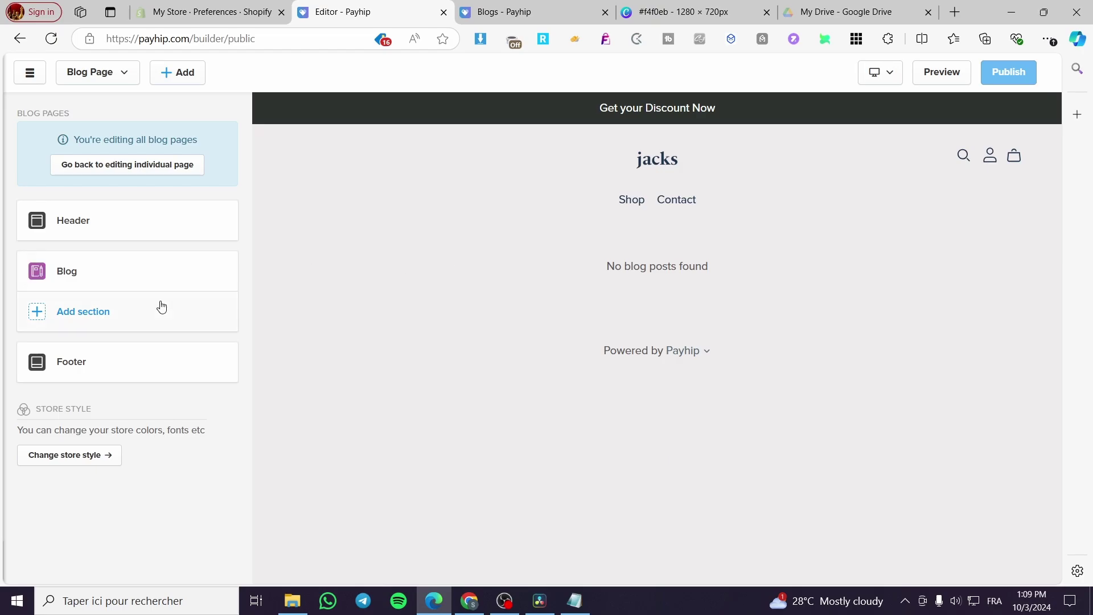
{"action": "left_click", "coordinate": [127, 165]}
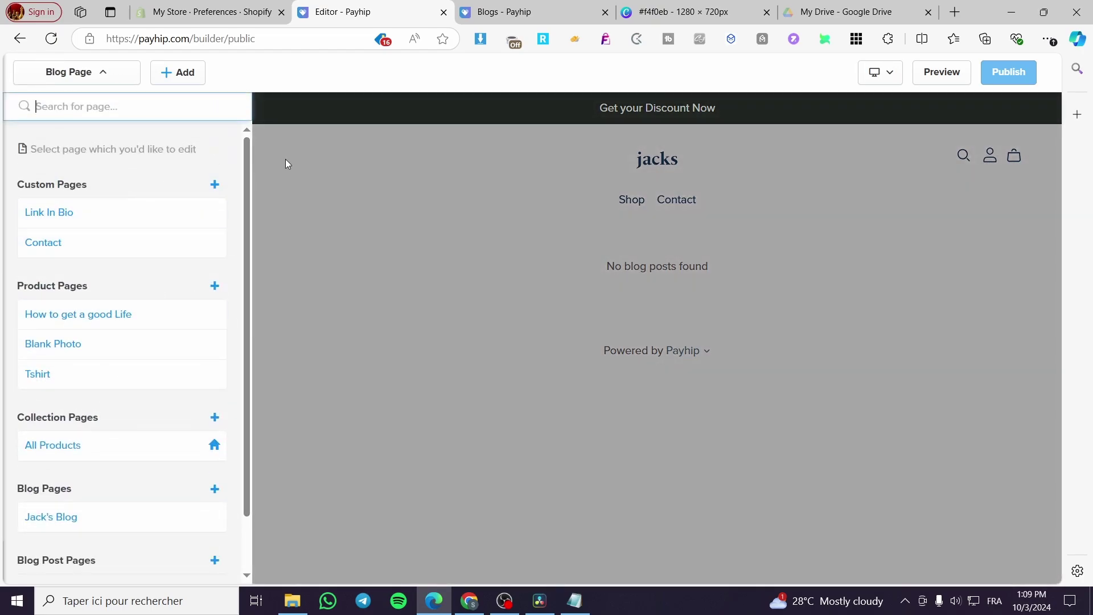
{"action": "left_click", "coordinate": [285, 160]}
{"action": "left_click", "coordinate": [141, 164]}
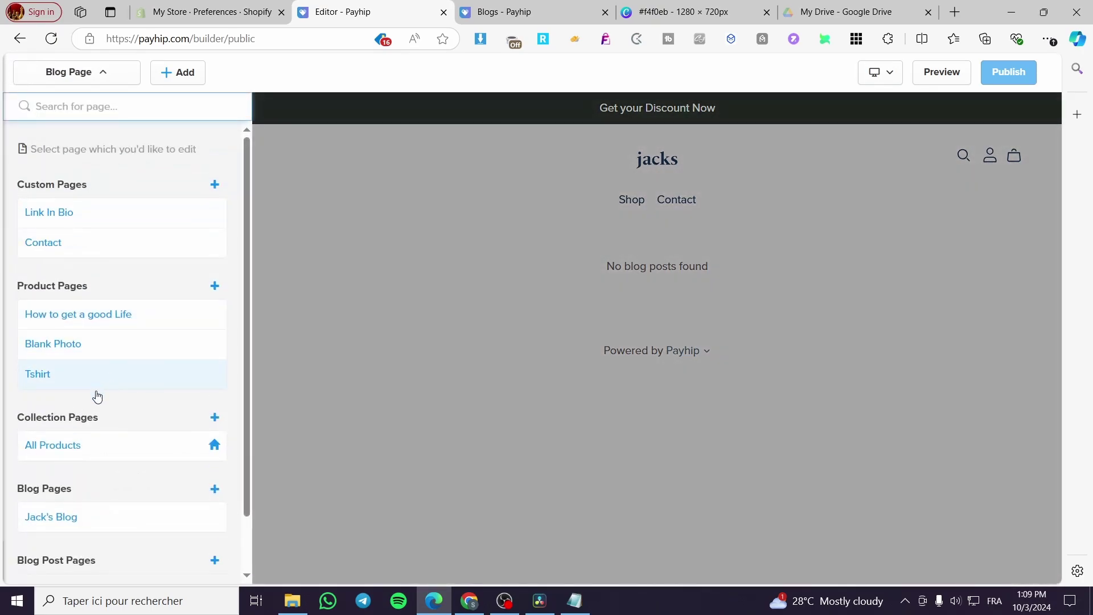
{"action": "scroll", "coordinate": [107, 276], "scroll_direction": "down", "scroll_amount": 2}
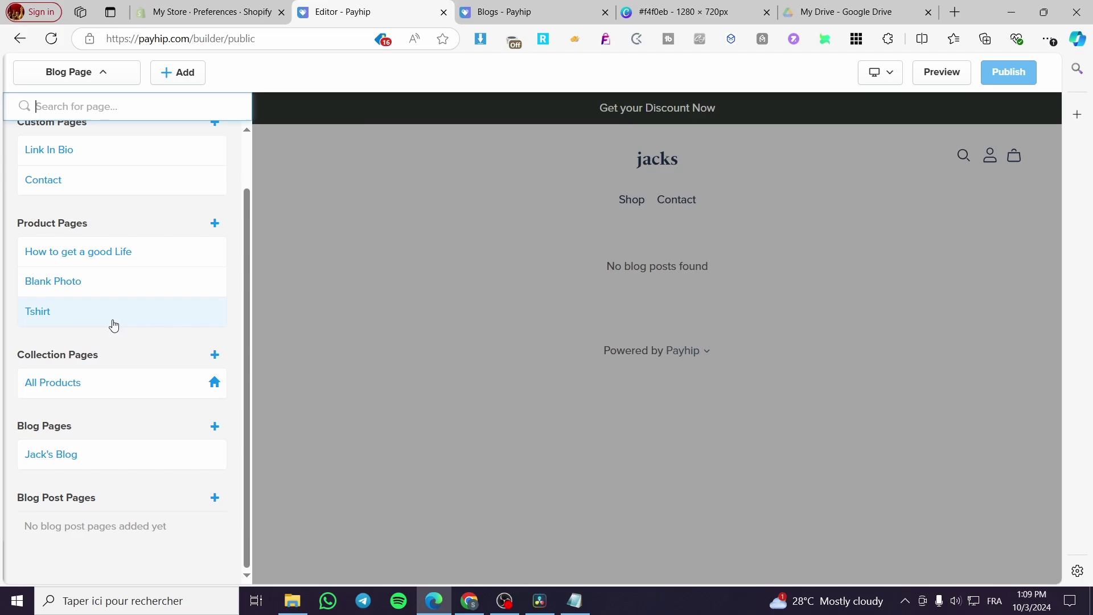
{"action": "left_click", "coordinate": [99, 467]}
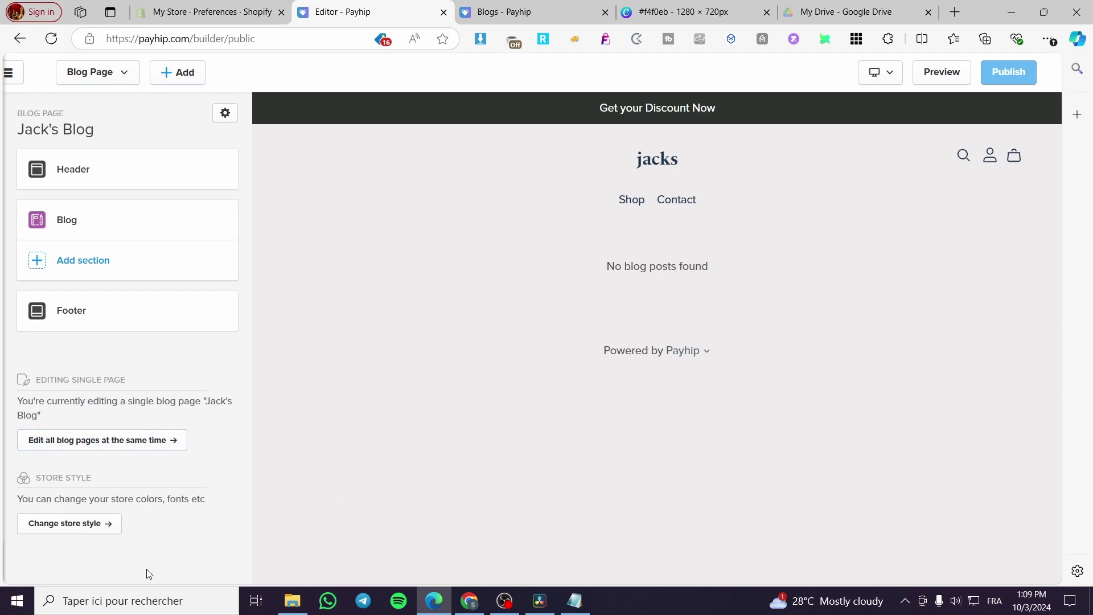
Open the store style options and review the heading font's family, weight, size and spacing settings
{"action": "left_click", "coordinate": [48, 531]}
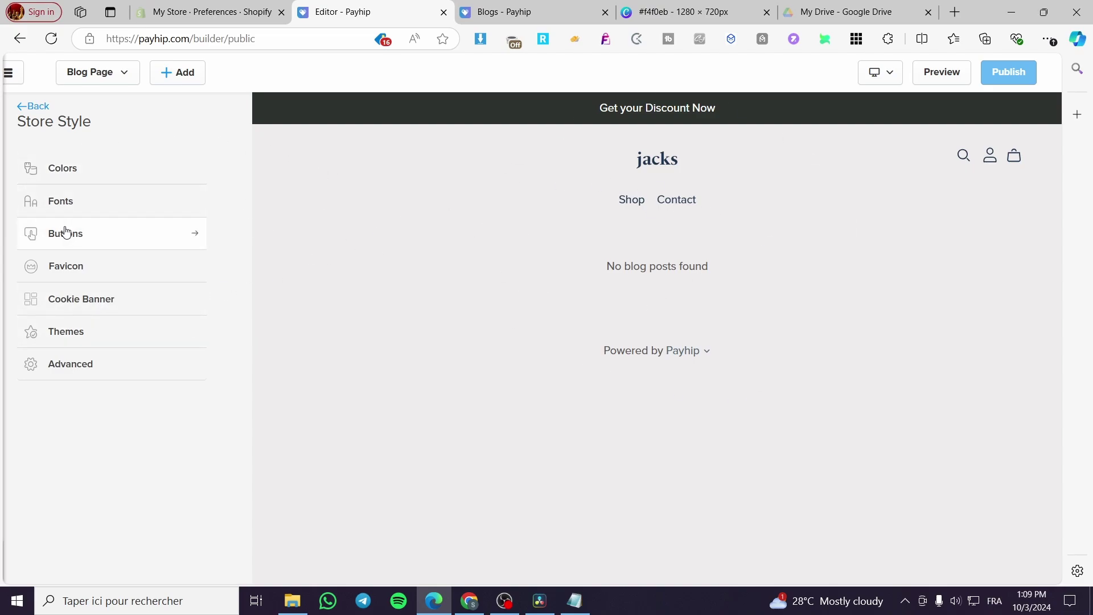
{"action": "left_click", "coordinate": [83, 213]}
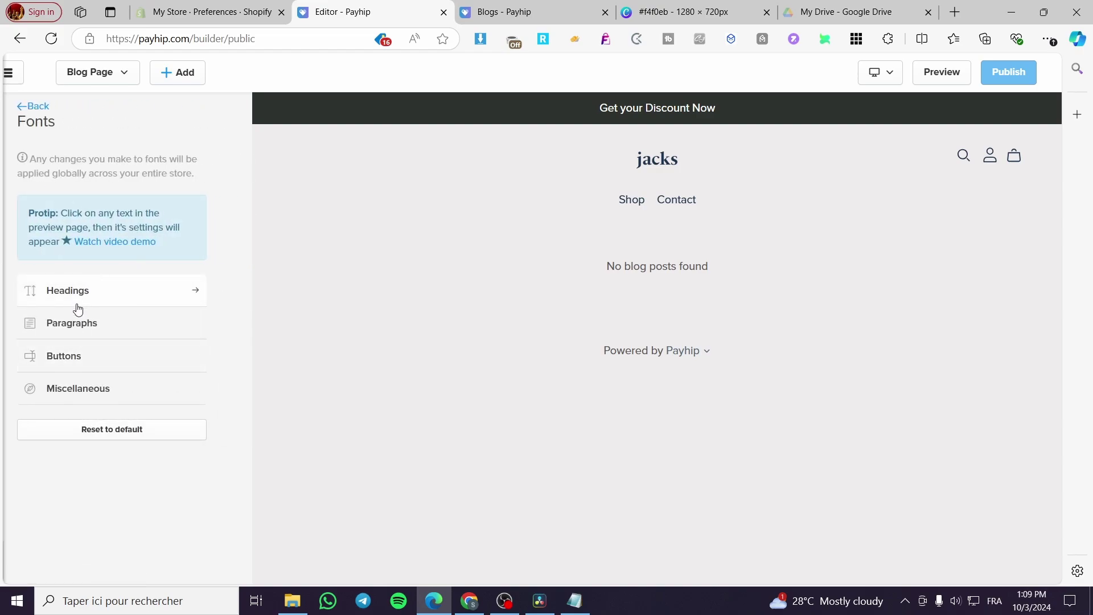
{"action": "left_click", "coordinate": [97, 288]}
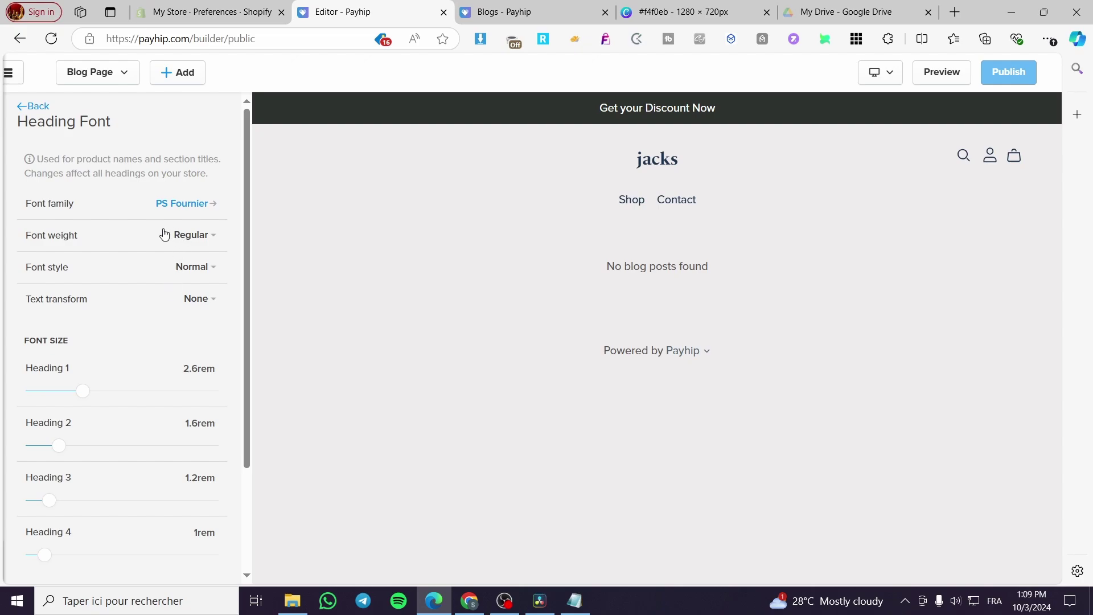
{"action": "scroll", "coordinate": [163, 250], "scroll_direction": "down", "scroll_amount": 2}
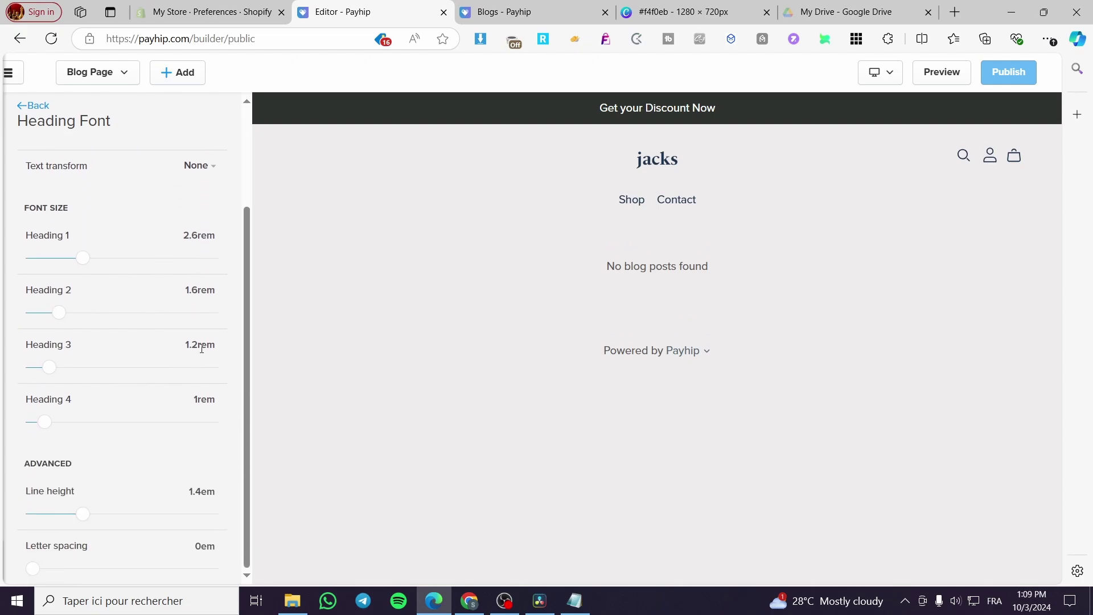
{"action": "scroll", "coordinate": [201, 348], "scroll_direction": "up", "scroll_amount": 2}
{"action": "left_click", "coordinate": [18, 105]}
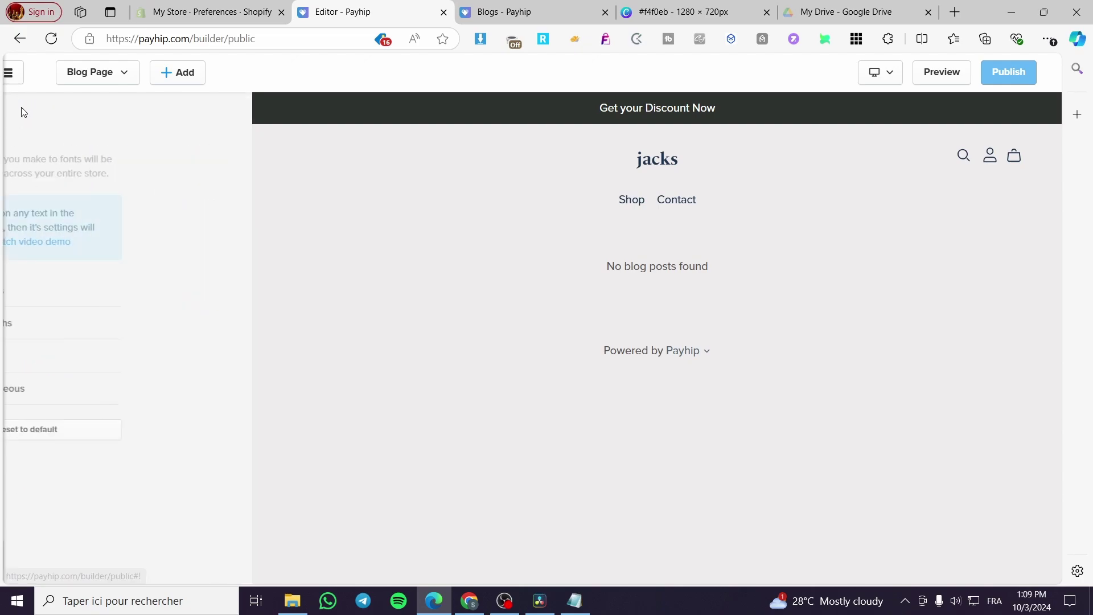
{"action": "left_click", "coordinate": [21, 108]}
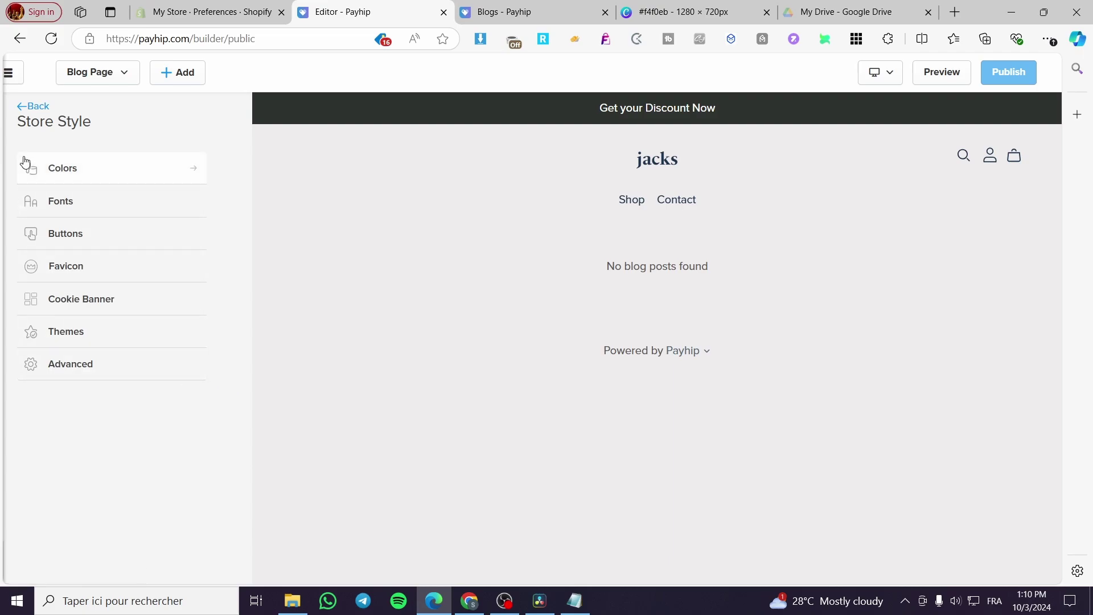
Check the store's theme options and return to the Jack's Blog section list
{"action": "left_click", "coordinate": [115, 349]}
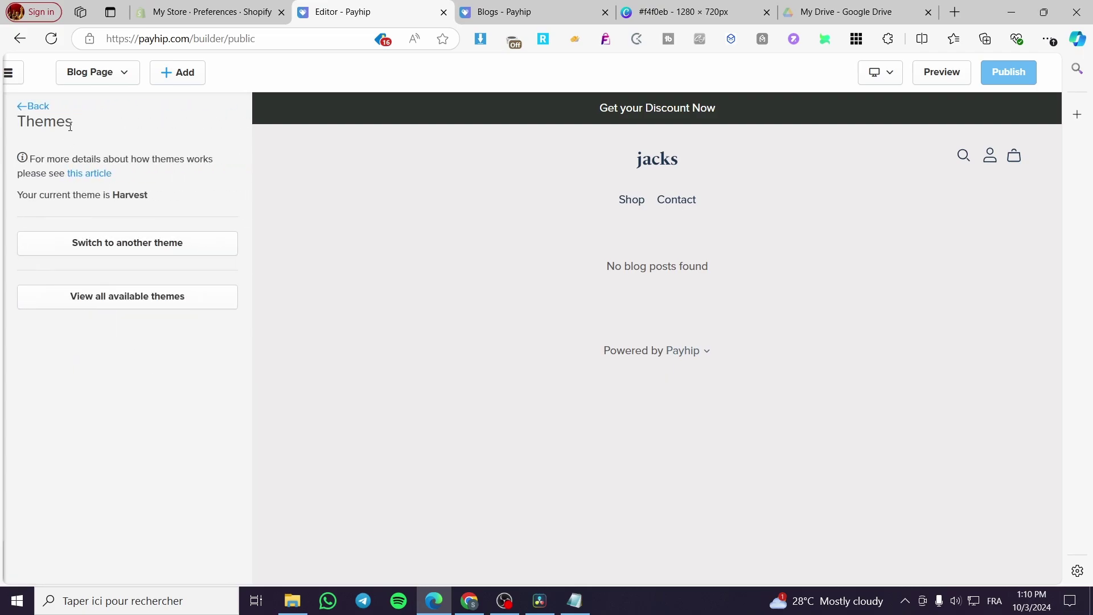
{"action": "left_click", "coordinate": [33, 106]}
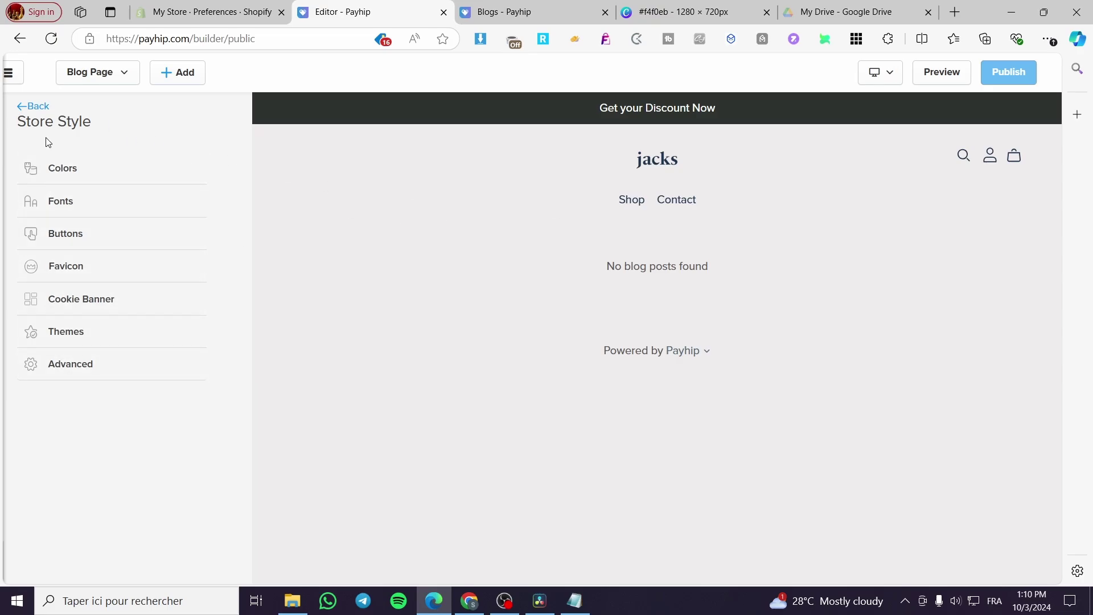
{"action": "left_click", "coordinate": [33, 114]}
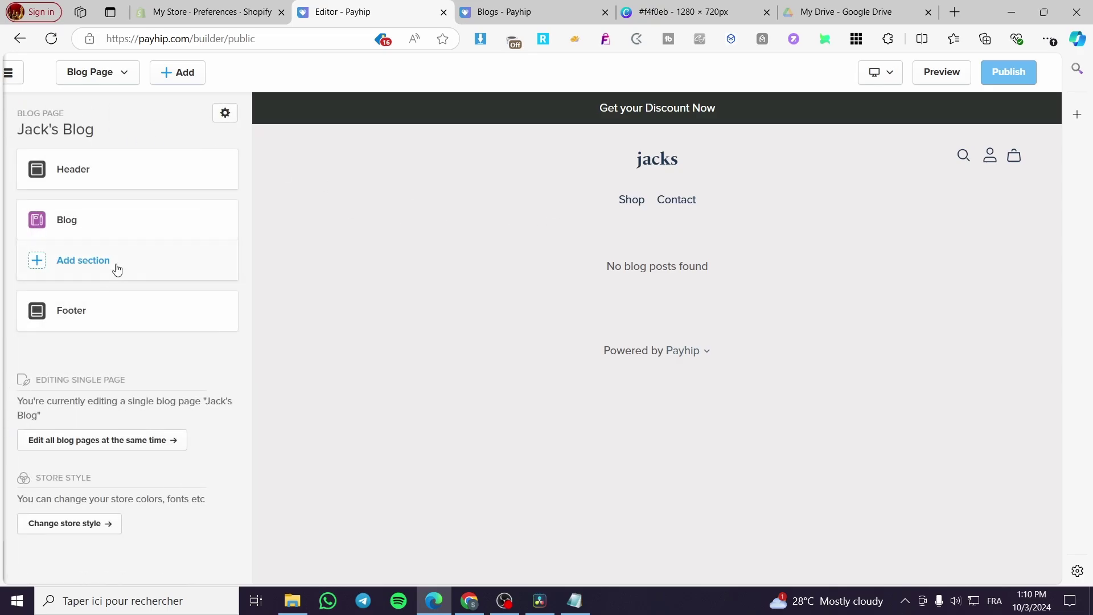
Browse the Image With Text layouts and add the first one, the full-width "Make It Happen" mountain banner, to Jack's Blog
{"action": "left_click", "coordinate": [116, 269]}
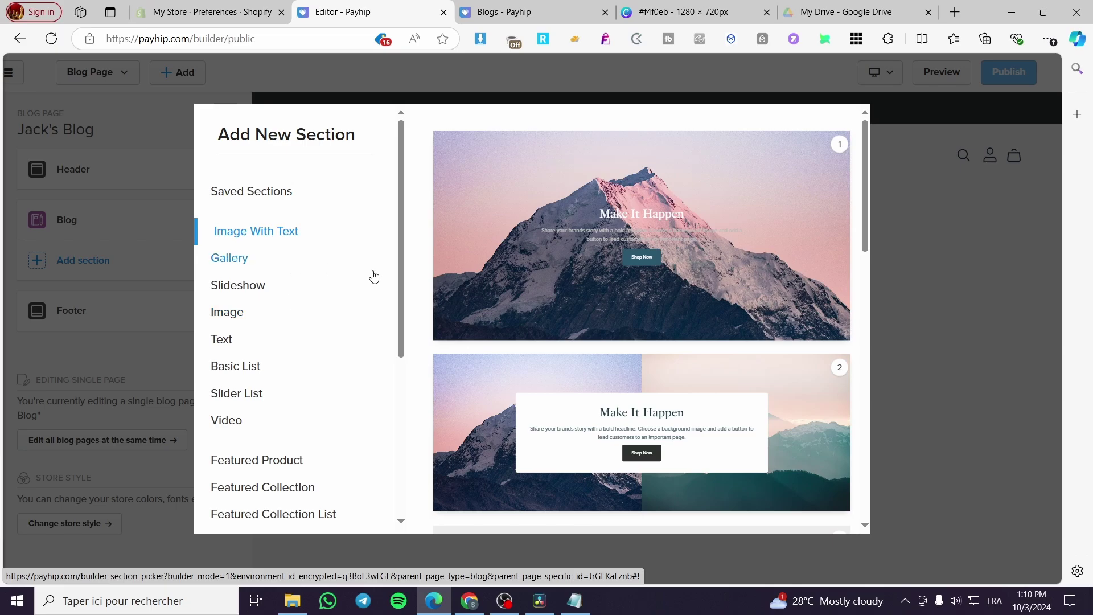
{"action": "scroll", "coordinate": [699, 326], "scroll_direction": "down", "scroll_amount": 8}
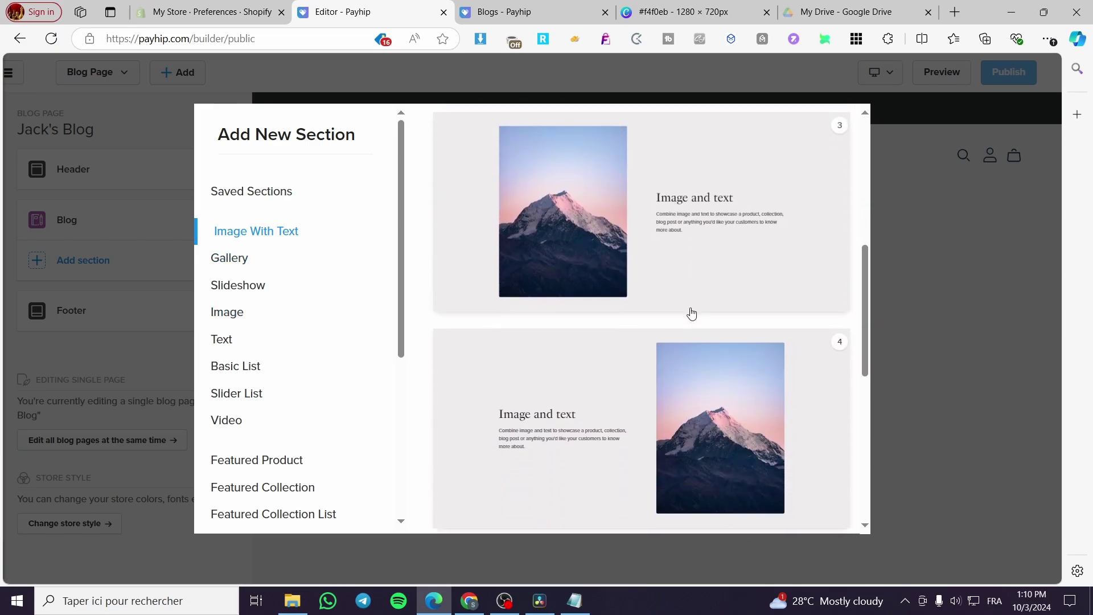
{"action": "scroll", "coordinate": [688, 320], "scroll_direction": "up", "scroll_amount": 8}
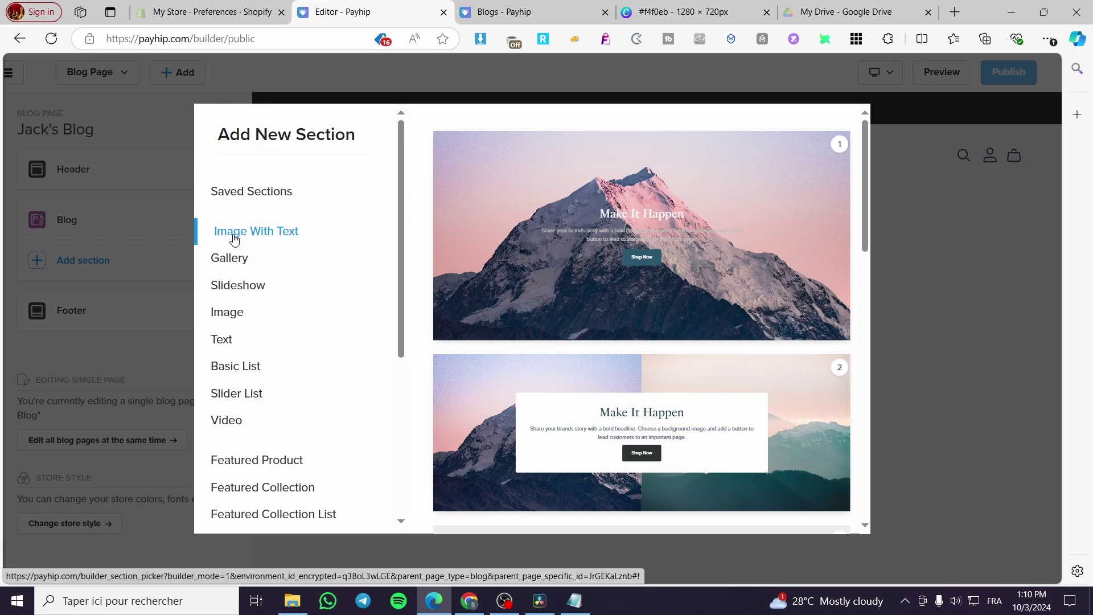
{"action": "scroll", "coordinate": [786, 295], "scroll_direction": "down", "scroll_amount": 3}
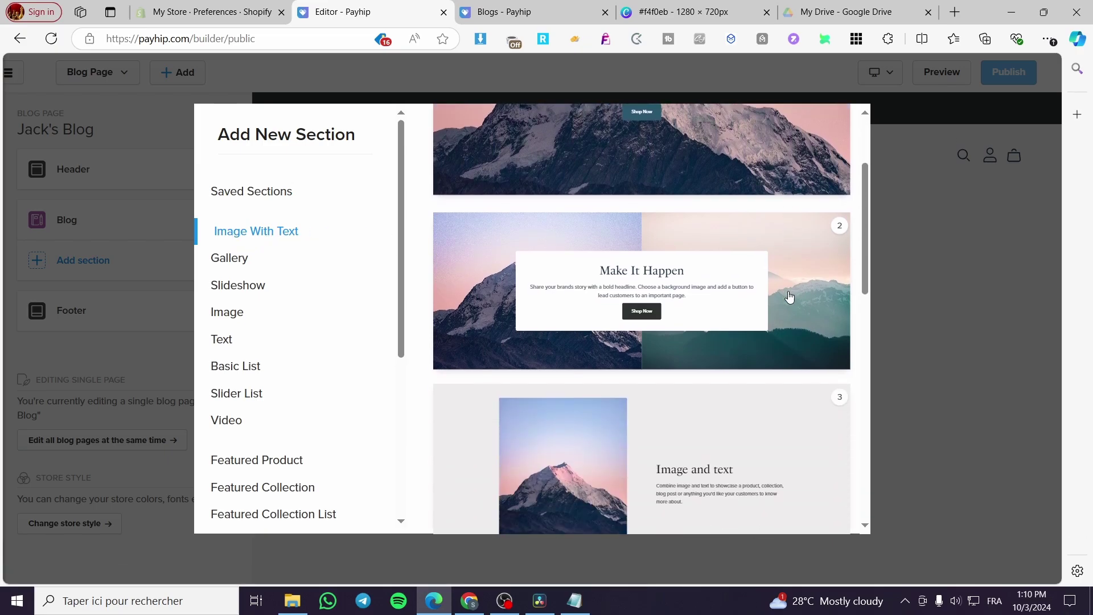
{"action": "scroll", "coordinate": [784, 289], "scroll_direction": "up", "scroll_amount": 3}
{"action": "scroll", "coordinate": [783, 293], "scroll_direction": "down", "scroll_amount": 2}
{"action": "scroll", "coordinate": [783, 293], "scroll_direction": "up", "scroll_amount": 2}
{"action": "scroll", "coordinate": [768, 275], "scroll_direction": "down", "scroll_amount": 3}
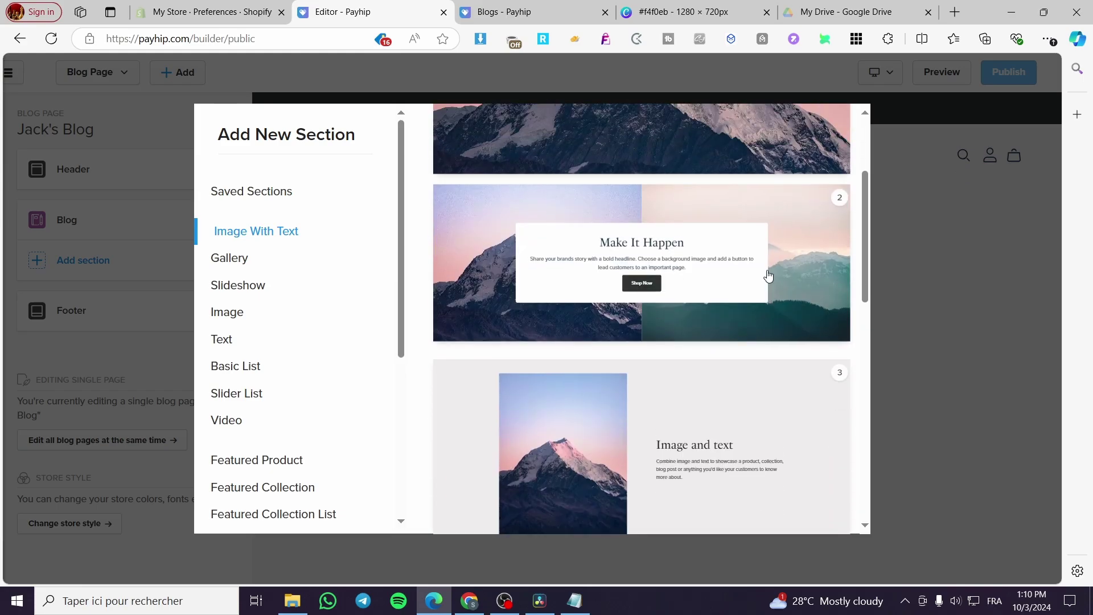
{"action": "scroll", "coordinate": [767, 253], "scroll_direction": "up", "scroll_amount": 3}
{"action": "left_click", "coordinate": [766, 249]}
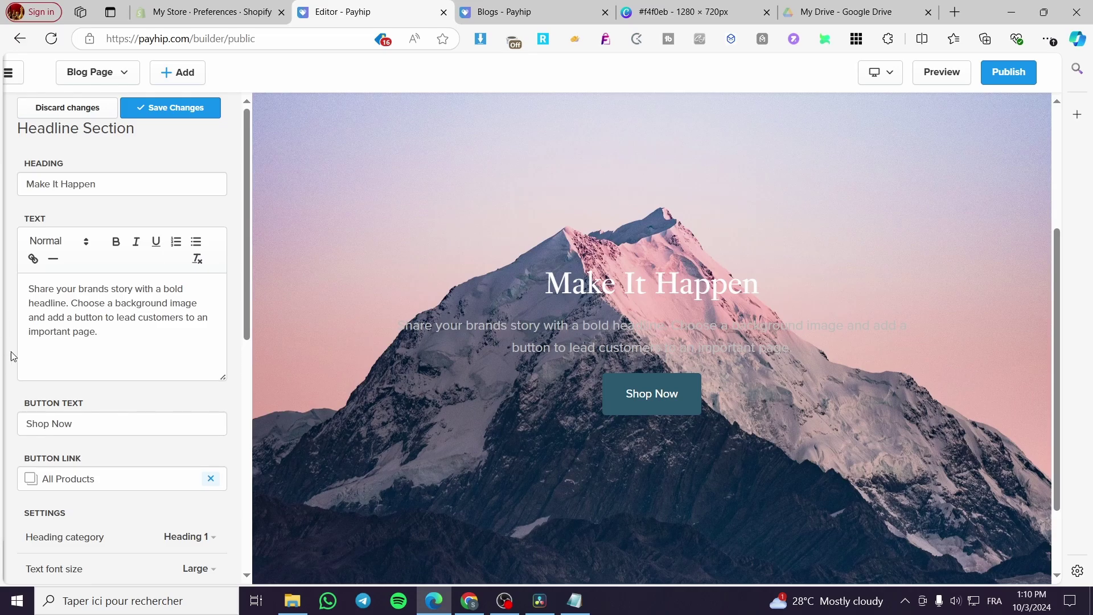
Replace the headline section's background with the free Nature image of people at a snow-covered crater
{"action": "scroll", "coordinate": [63, 239], "scroll_direction": "down", "scroll_amount": 8}
{"action": "scroll", "coordinate": [412, 343], "scroll_direction": "up", "scroll_amount": 4}
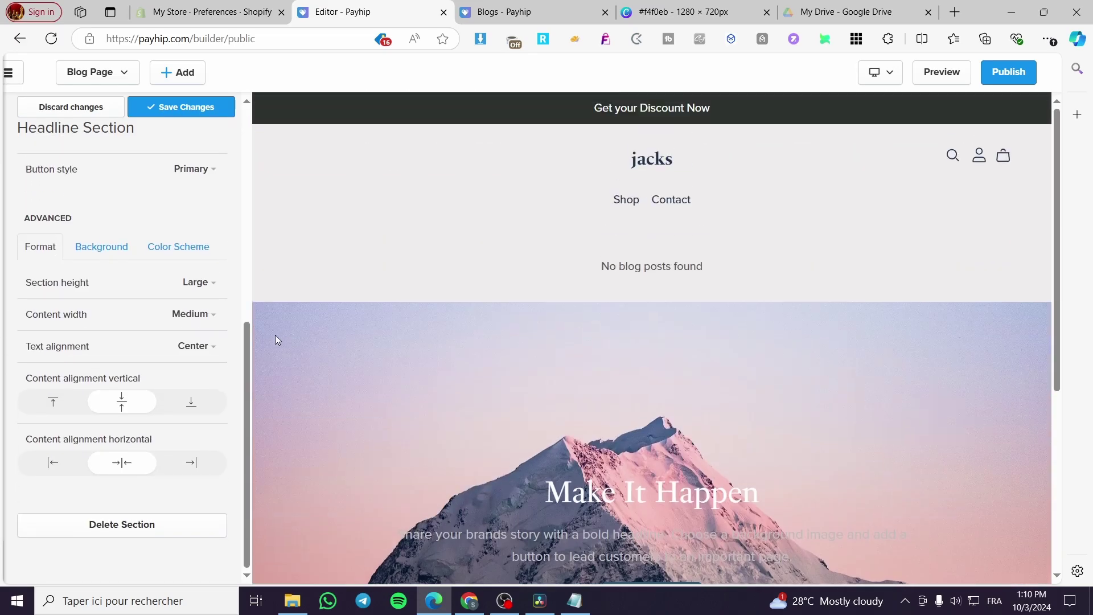
{"action": "scroll", "coordinate": [175, 332], "scroll_direction": "up", "scroll_amount": 8}
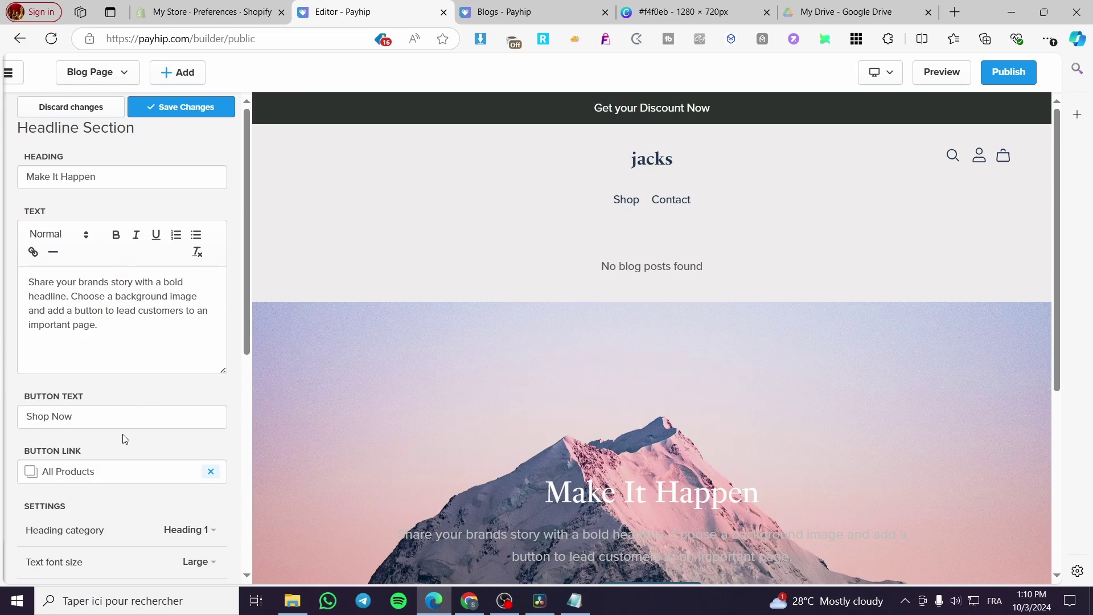
{"action": "scroll", "coordinate": [125, 439], "scroll_direction": "down", "scroll_amount": 5}
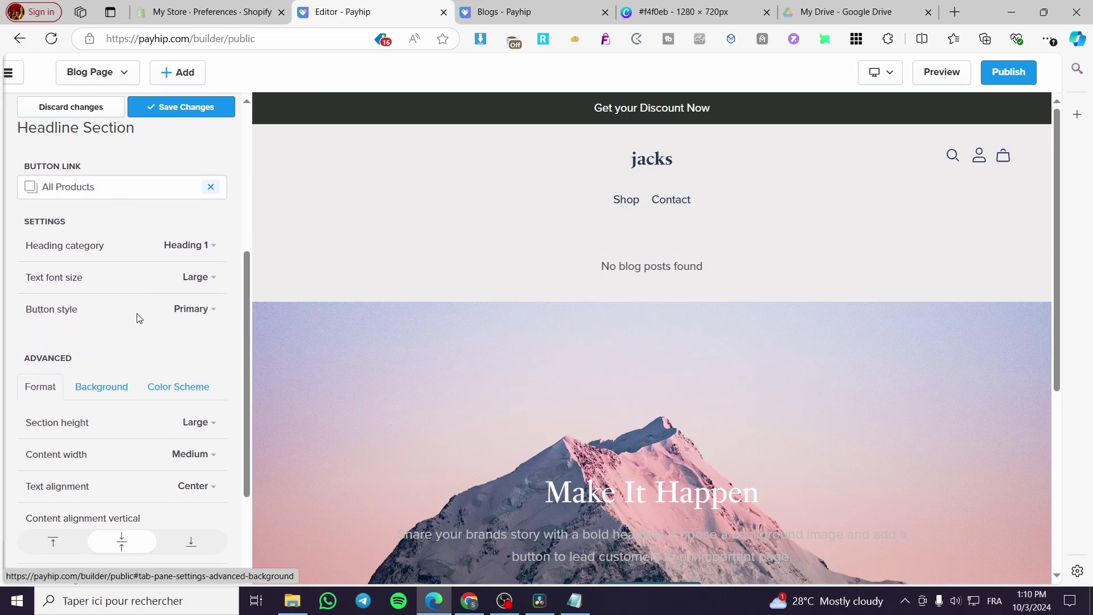
{"action": "left_click", "coordinate": [107, 383]}
{"action": "scroll", "coordinate": [425, 431], "scroll_direction": "down", "scroll_amount": 4}
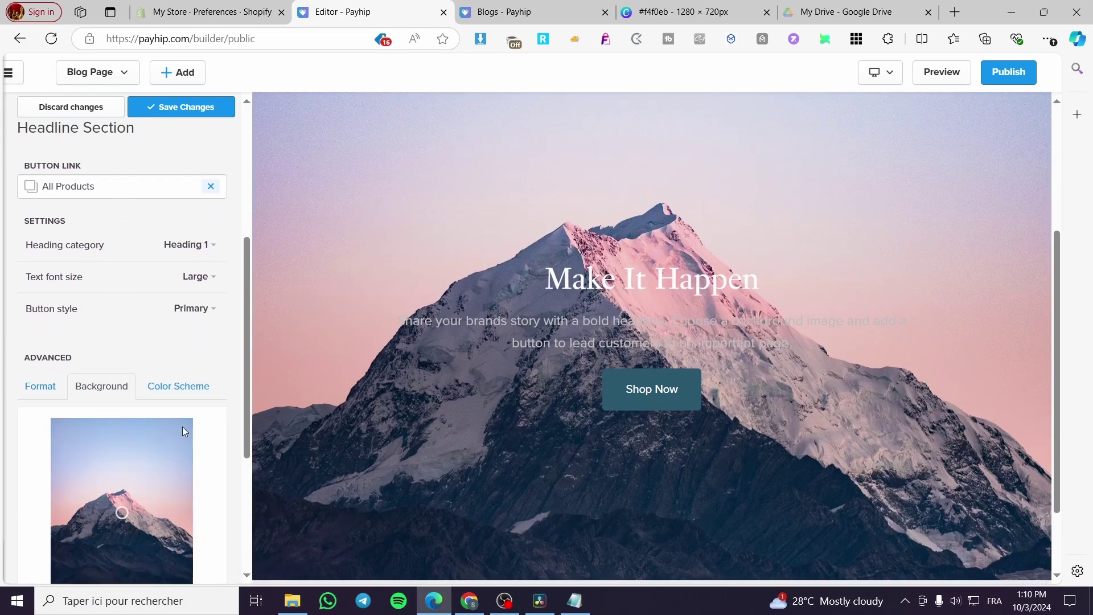
{"action": "scroll", "coordinate": [182, 425], "scroll_direction": "down", "scroll_amount": 4}
{"action": "left_click", "coordinate": [73, 417]}
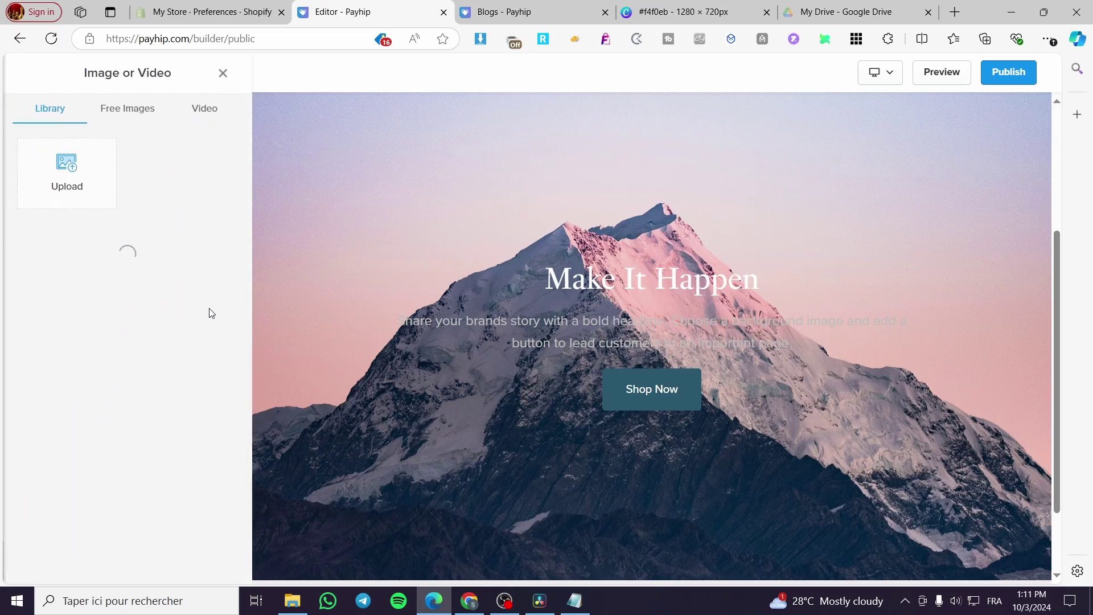
{"action": "left_click", "coordinate": [145, 108]}
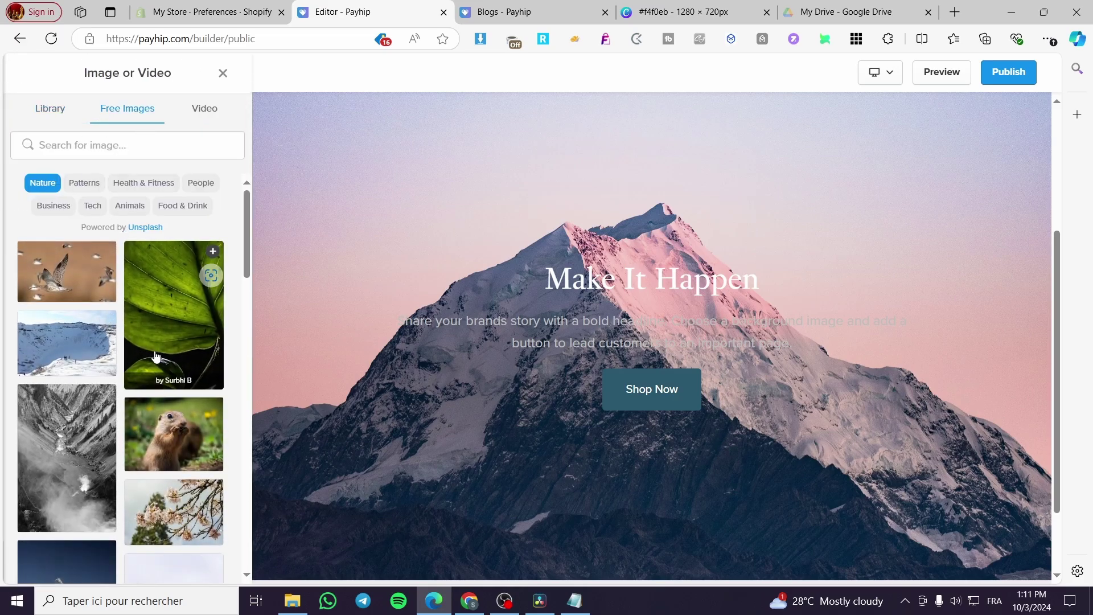
{"action": "scroll", "coordinate": [155, 356], "scroll_direction": "down", "scroll_amount": 2}
{"action": "left_click", "coordinate": [66, 202]}
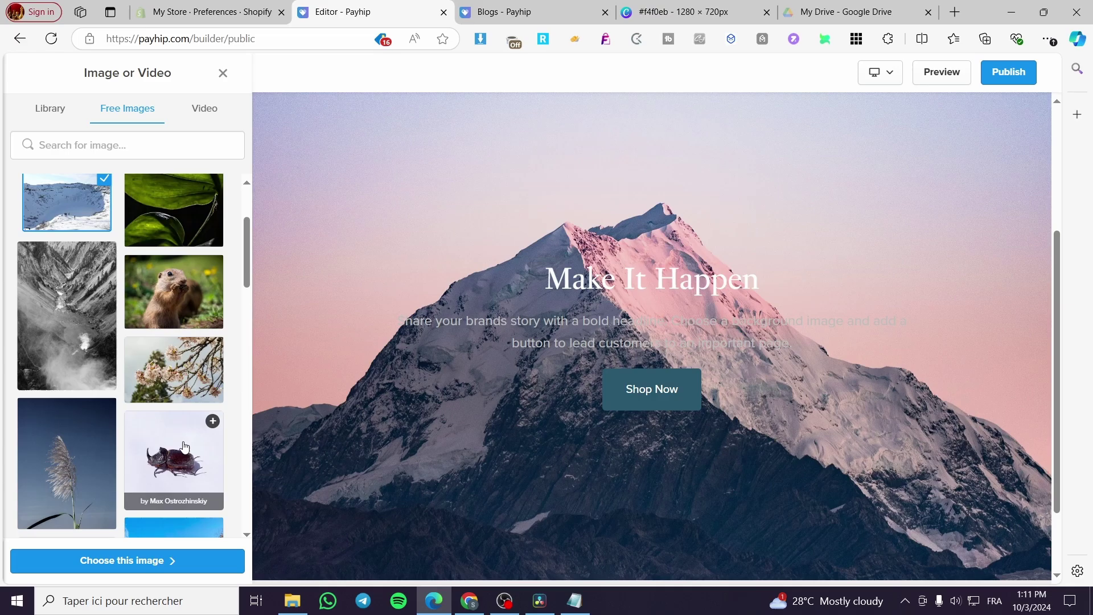
{"action": "left_click", "coordinate": [110, 564]}
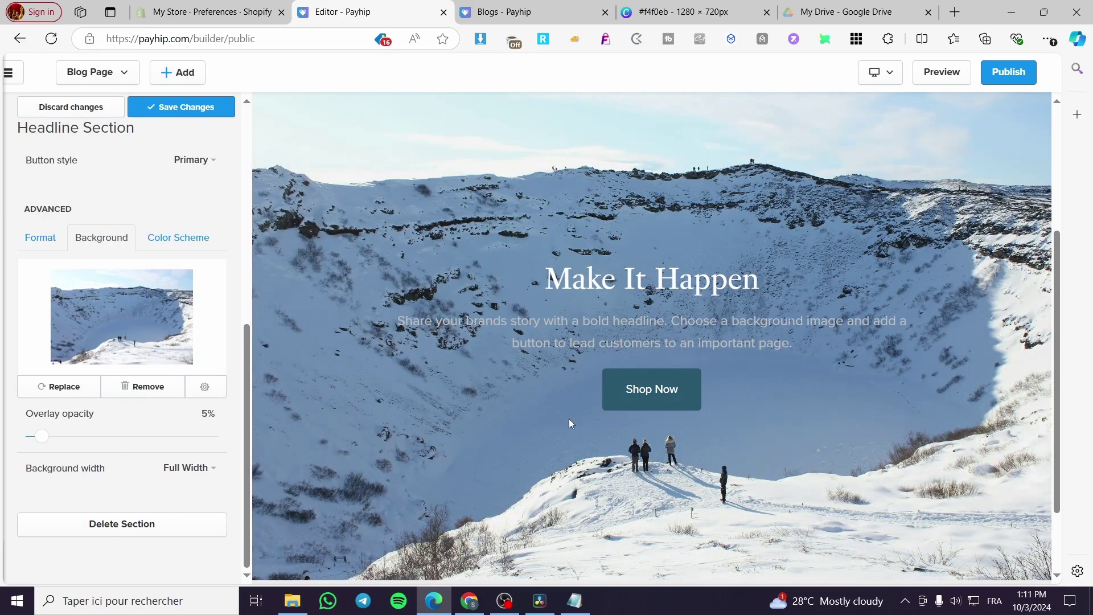
Remove the headline section's button by deleting its All Products link and clearing the Shop Now text
{"action": "scroll", "coordinate": [66, 227], "scroll_direction": "up", "scroll_amount": 8}
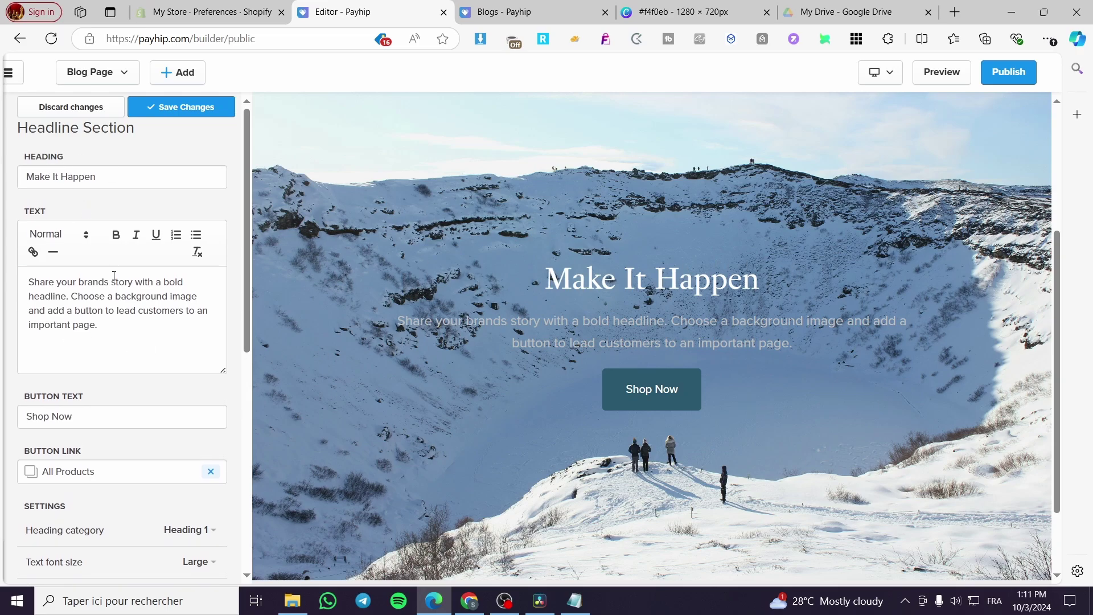
{"action": "left_click", "coordinate": [210, 472]}
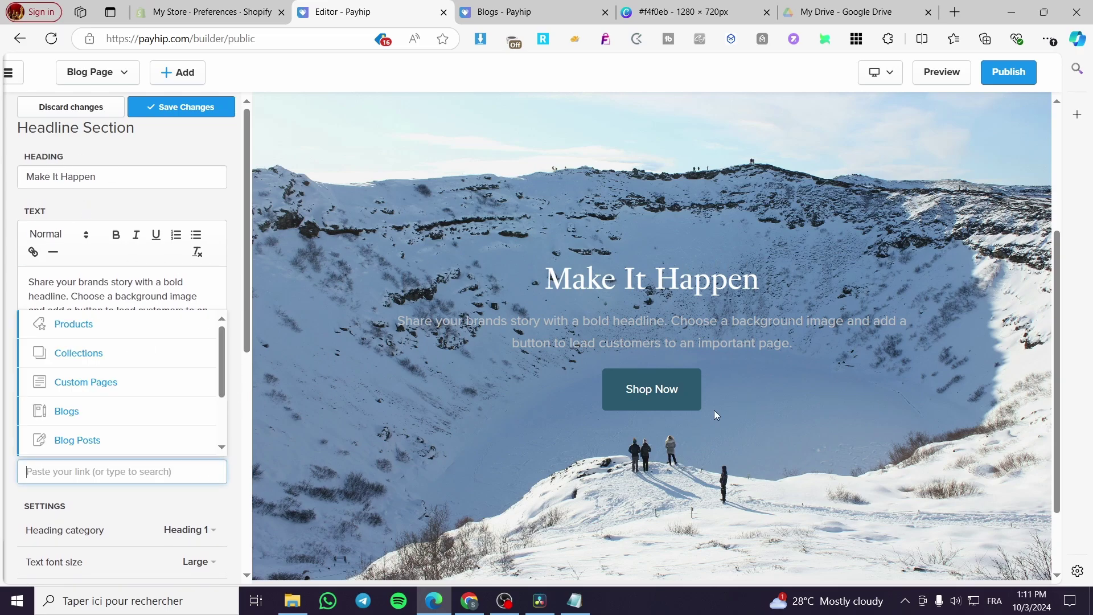
{"action": "left_click", "coordinate": [215, 512]}
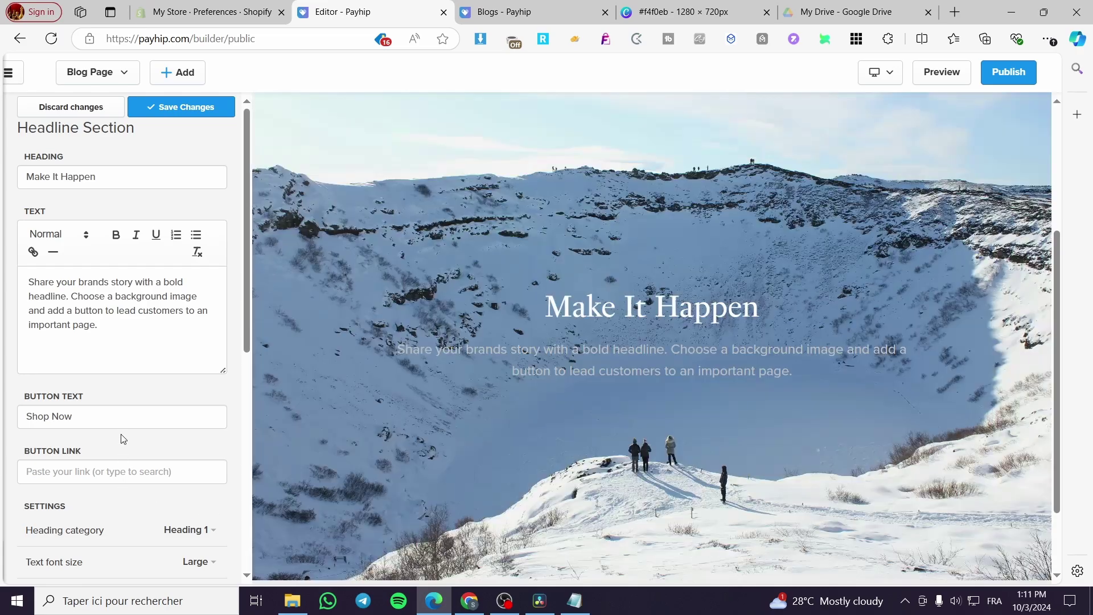
{"action": "left_click_drag", "start_coordinate": [85, 416], "coordinate": [2, 428]}
{"action": "key", "text": "BackSpace"}
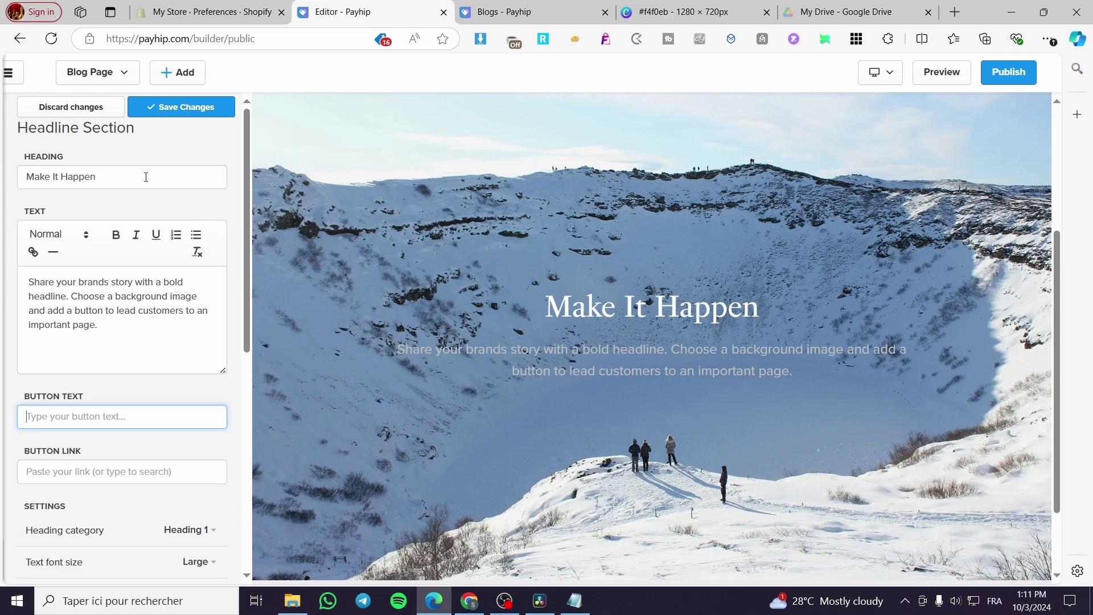
{"action": "left_click", "coordinate": [586, 401]}
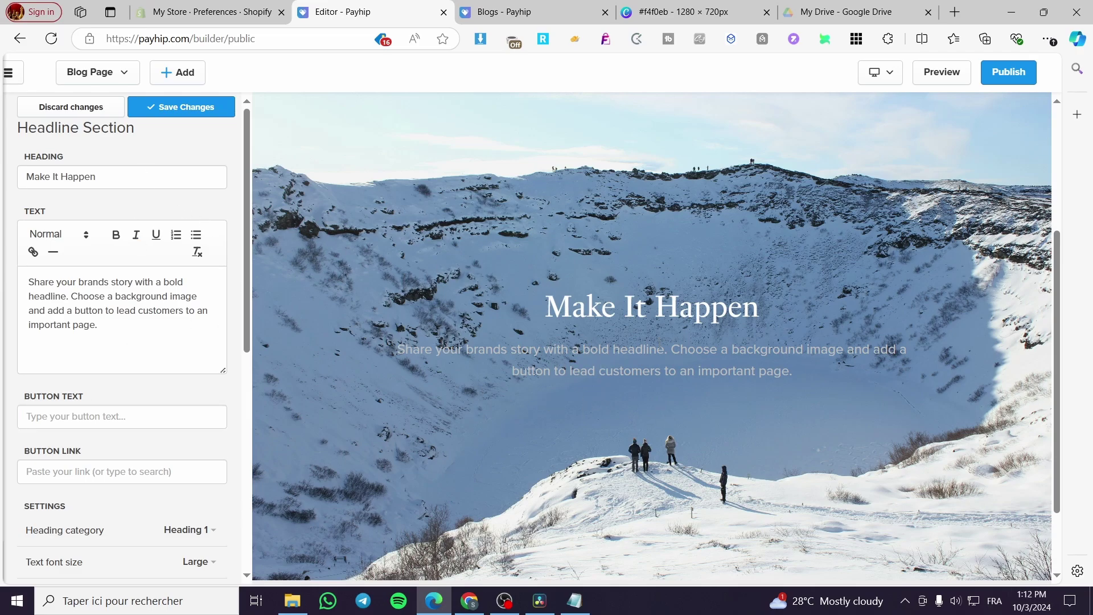
Review the headline banner in the page preview, save the changes and return to the Jack's Blog section list
{"action": "scroll", "coordinate": [666, 370], "scroll_direction": "up", "scroll_amount": 4}
{"action": "scroll", "coordinate": [649, 435], "scroll_direction": "down", "scroll_amount": 4}
{"action": "scroll", "coordinate": [660, 425], "scroll_direction": "up", "scroll_amount": 4}
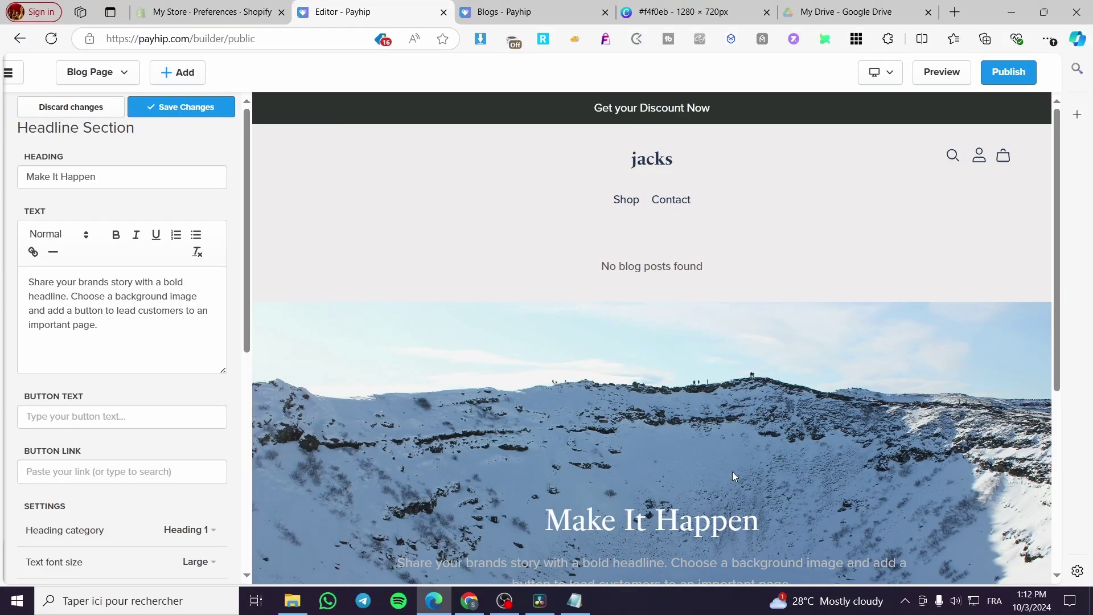
{"action": "scroll", "coordinate": [733, 476], "scroll_direction": "down", "scroll_amount": 5}
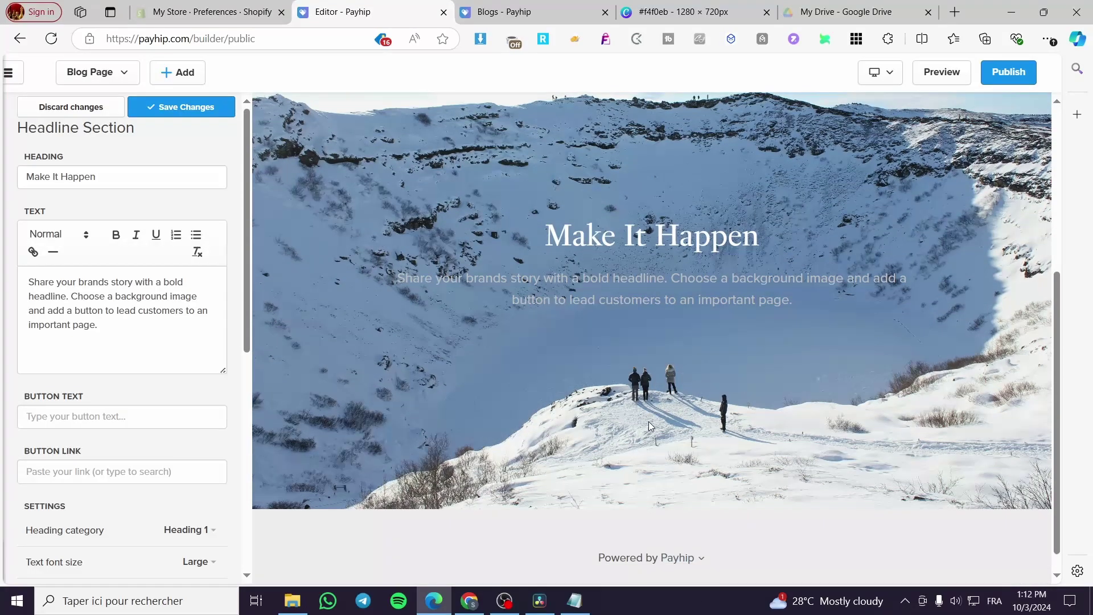
{"action": "left_click", "coordinate": [200, 116]}
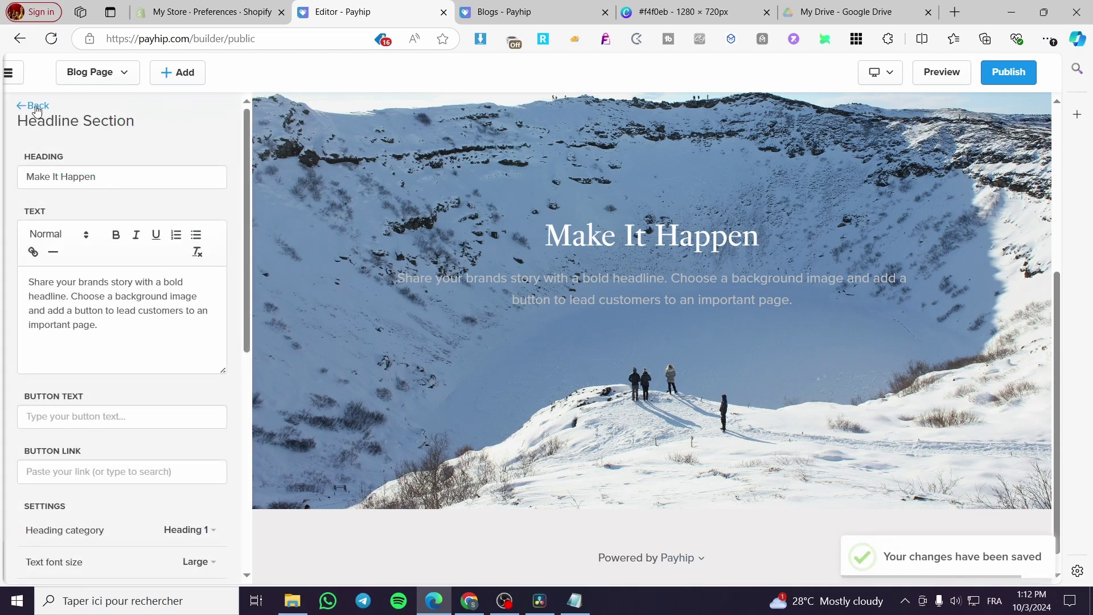
{"action": "left_click", "coordinate": [36, 107]}
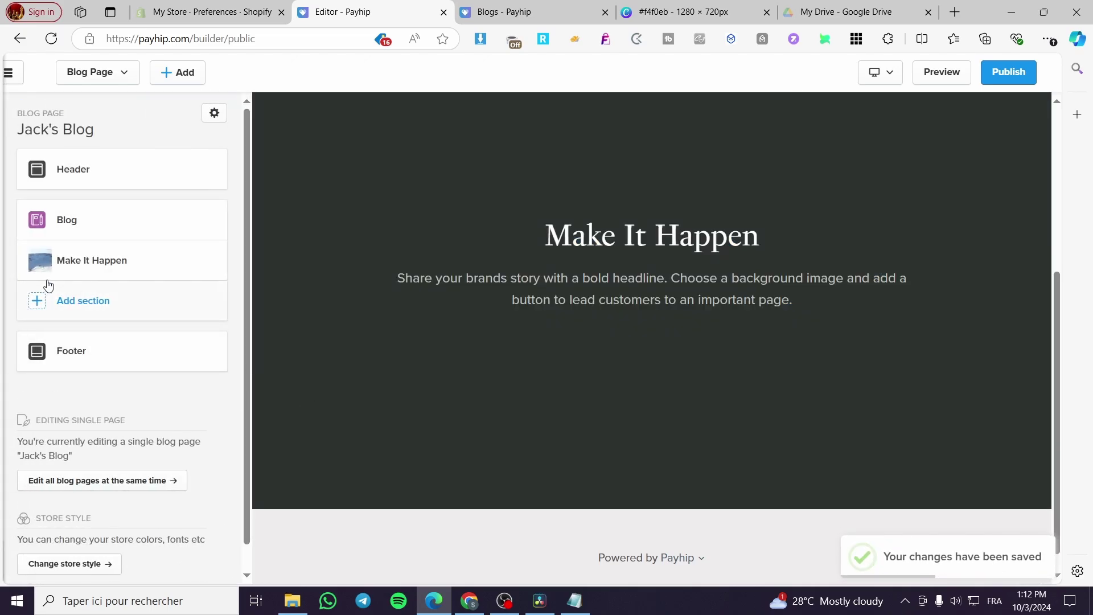
Move the Make It Happen section above the Blog section, and open the Blog section's settings
{"action": "mouse_move", "coordinate": [40, 263]}
{"action": "left_click_drag", "start_coordinate": [39, 263], "coordinate": [42, 222]}
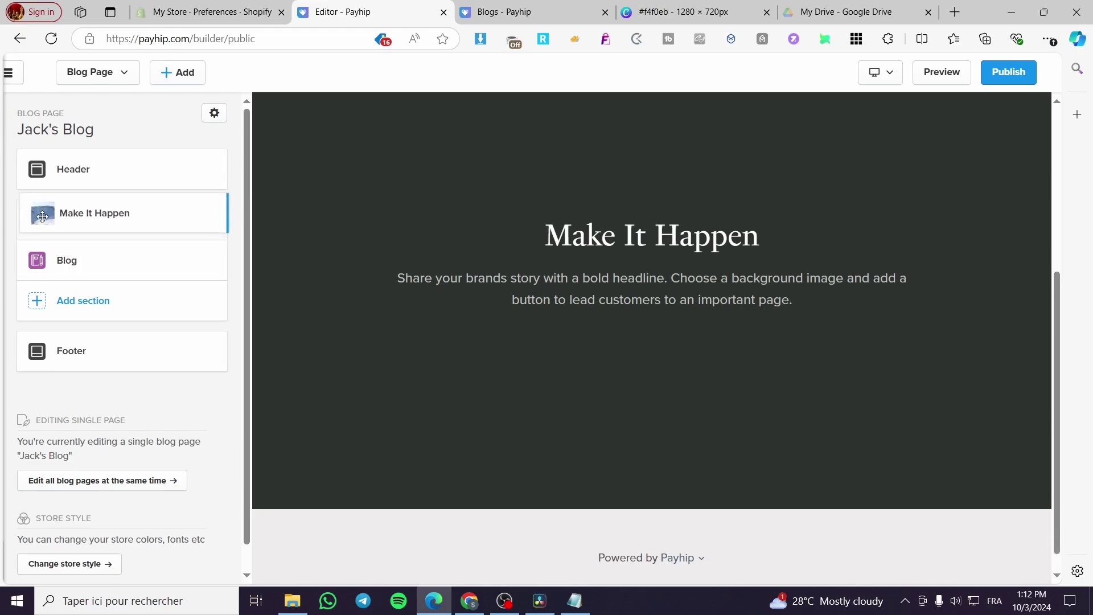
{"action": "left_click", "coordinate": [61, 264]}
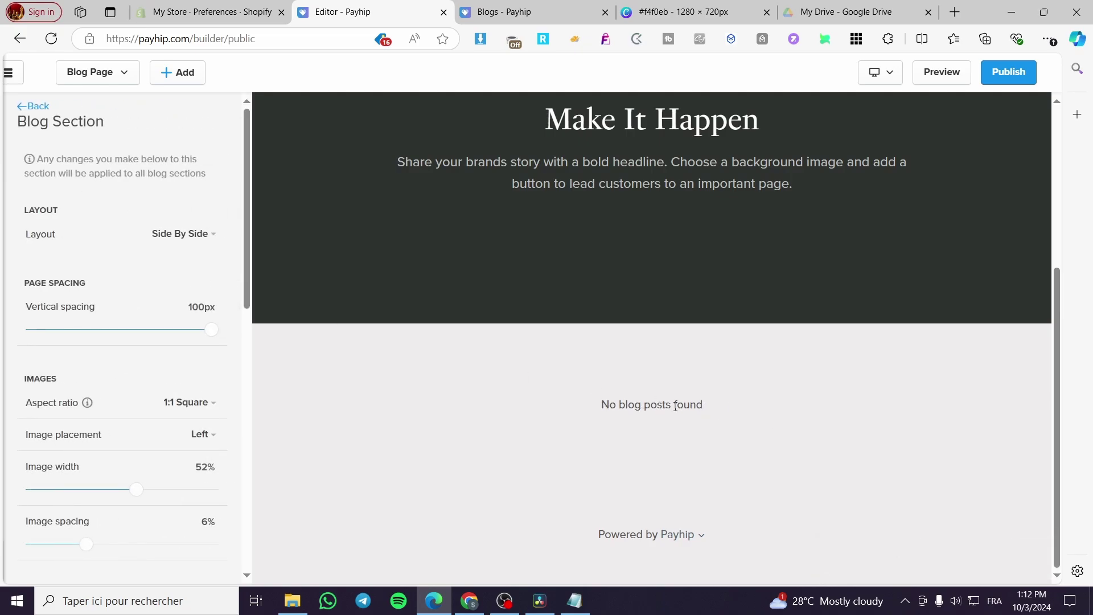
Start a new blog post from the Blog Post Pages group and look through the fields of its form
{"action": "left_click", "coordinate": [119, 80]}
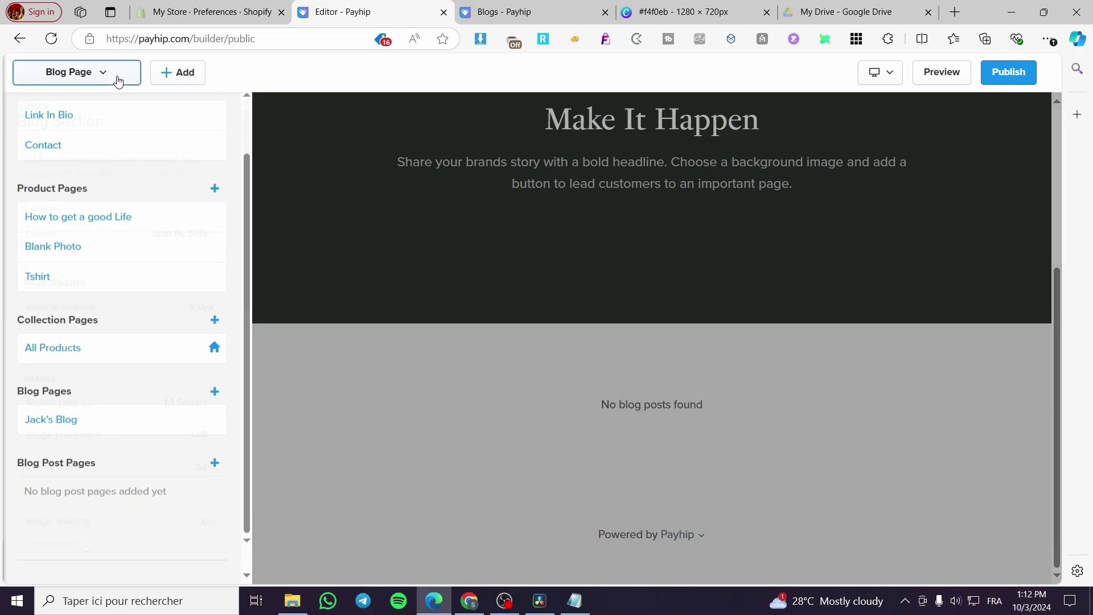
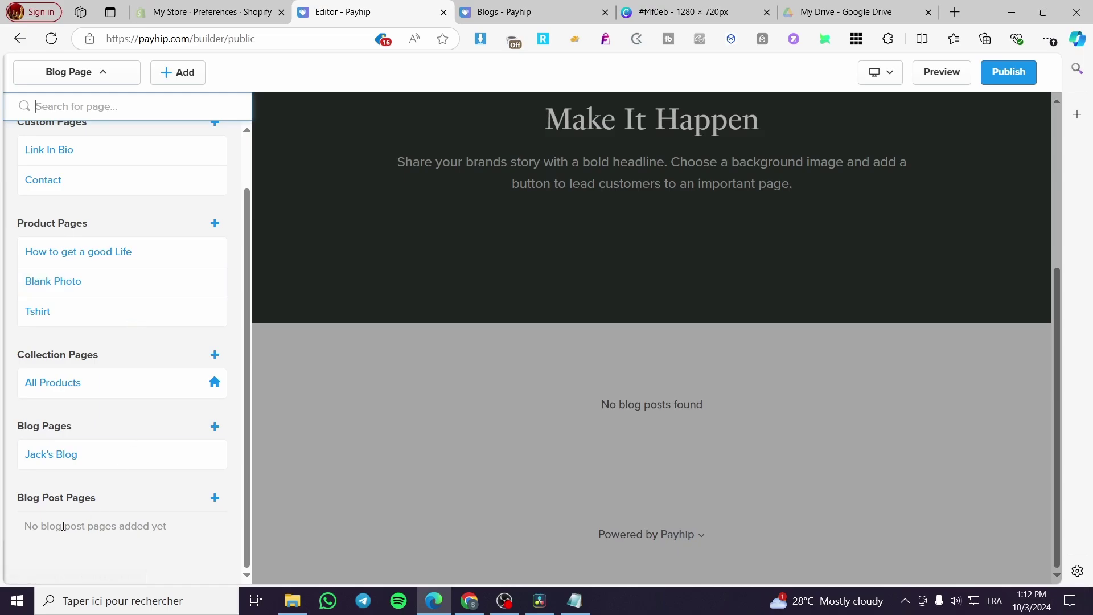
{"action": "left_click", "coordinate": [215, 498]}
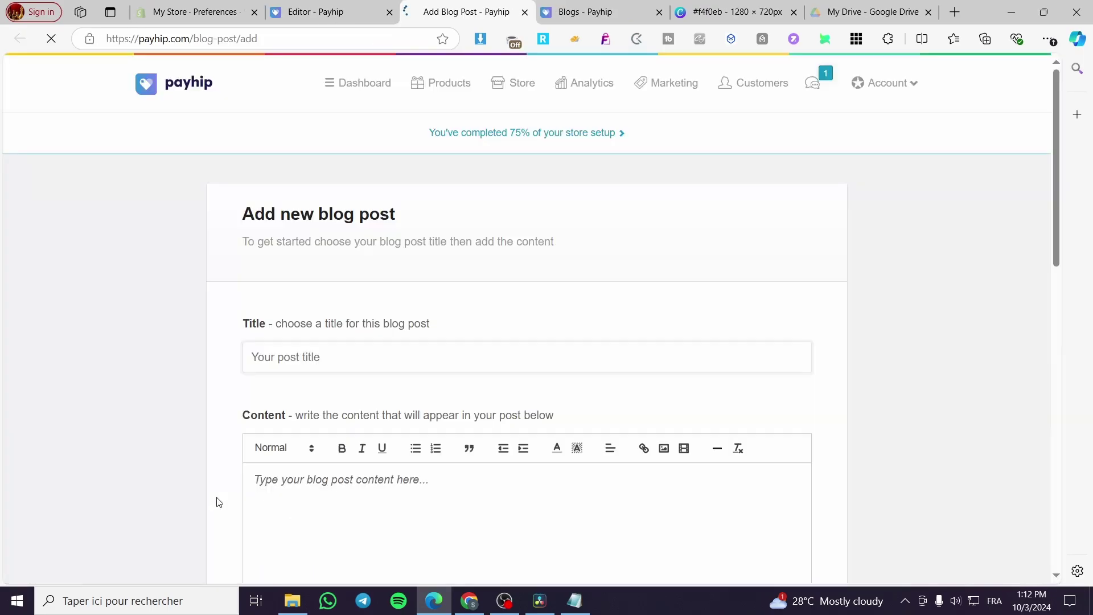
{"action": "scroll", "coordinate": [415, 398], "scroll_direction": "down", "scroll_amount": 2}
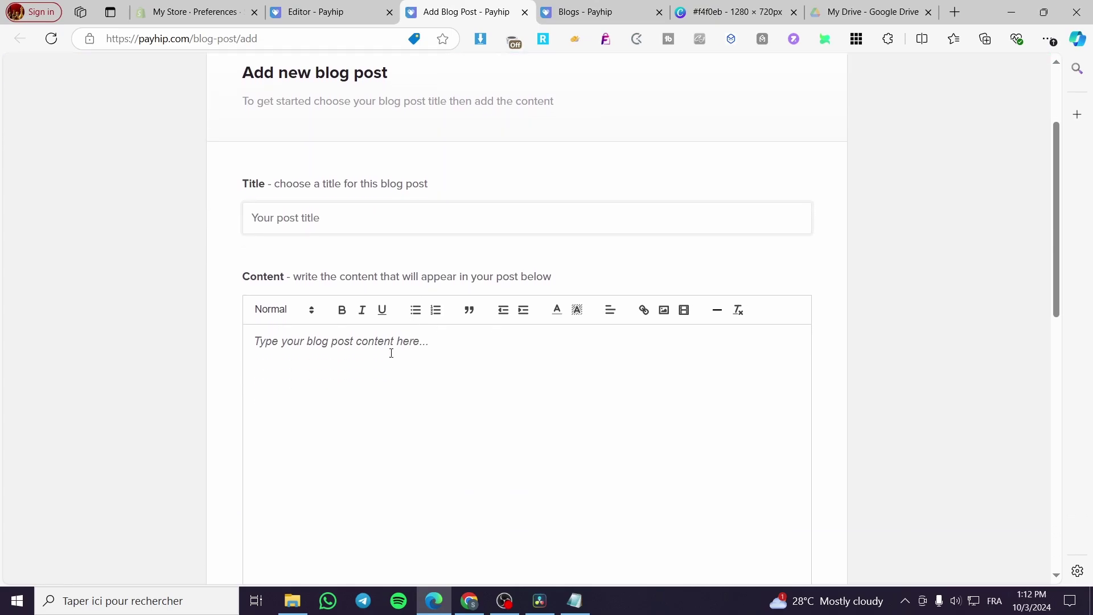
{"action": "left_click", "coordinate": [392, 216]}
{"action": "scroll", "coordinate": [422, 312], "scroll_direction": "down", "scroll_amount": 4}
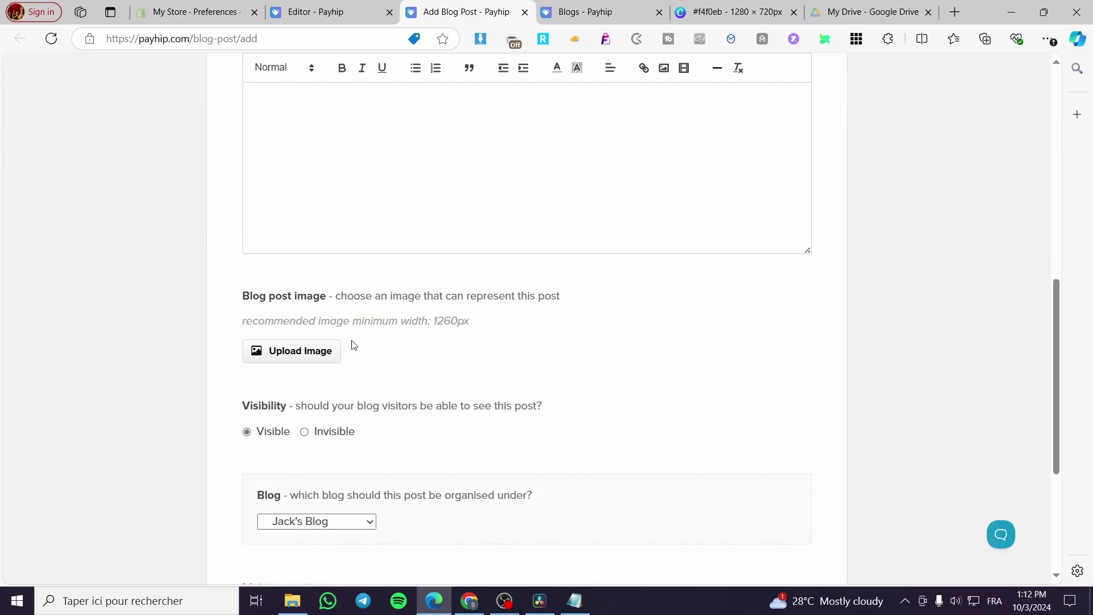
{"action": "scroll", "coordinate": [325, 349], "scroll_direction": "down", "scroll_amount": 4}
{"action": "scroll", "coordinate": [320, 341], "scroll_direction": "up", "scroll_amount": 4}
{"action": "scroll", "coordinate": [329, 349], "scroll_direction": "down", "scroll_amount": 5}
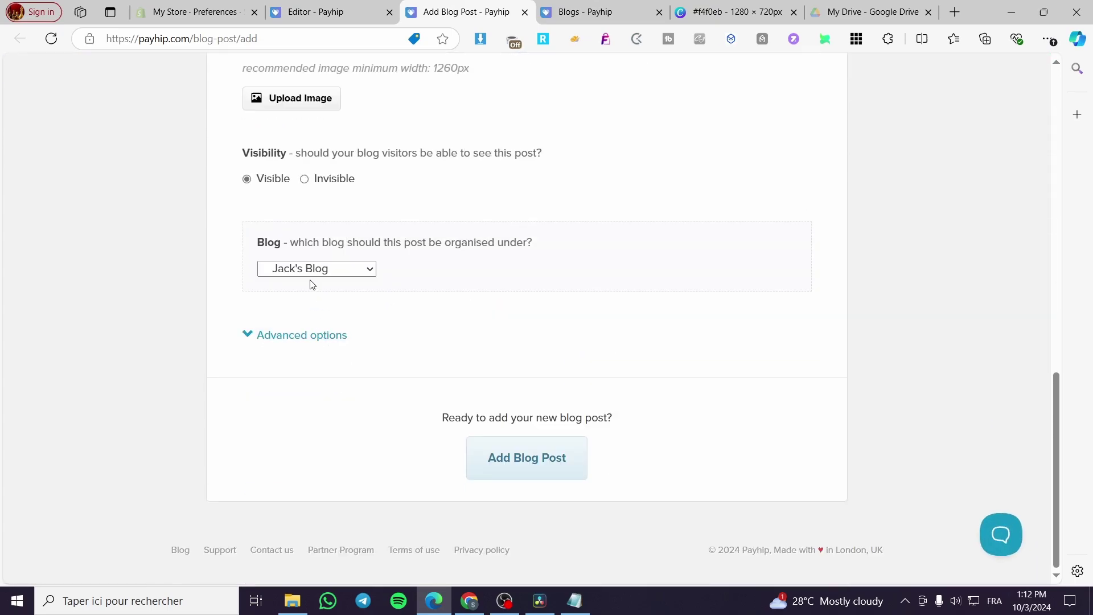
Show the post's advanced options, include an author name and enter the author's full name
{"action": "left_click", "coordinate": [340, 336]}
{"action": "left_click", "coordinate": [312, 357]}
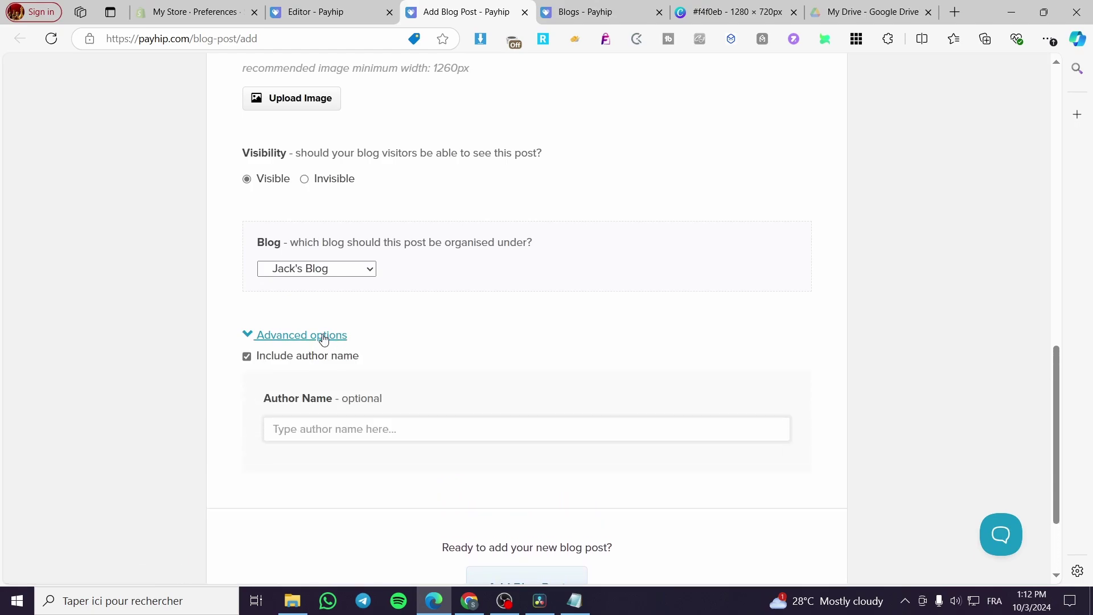
{"action": "left_click", "coordinate": [353, 425]}
{"action": "type", "text": "Jack Smith"}
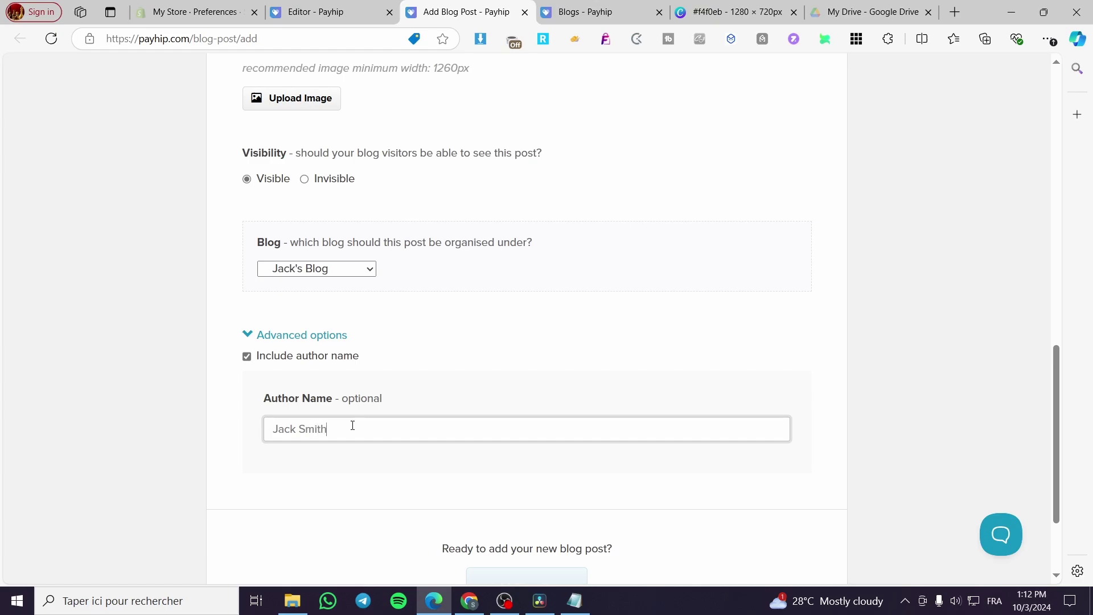
Upload the #f4f0eb PNG file from the downloads folder as the blog post image
{"action": "scroll", "coordinate": [314, 398], "scroll_direction": "up", "scroll_amount": 6}
{"action": "left_click", "coordinate": [314, 520]}
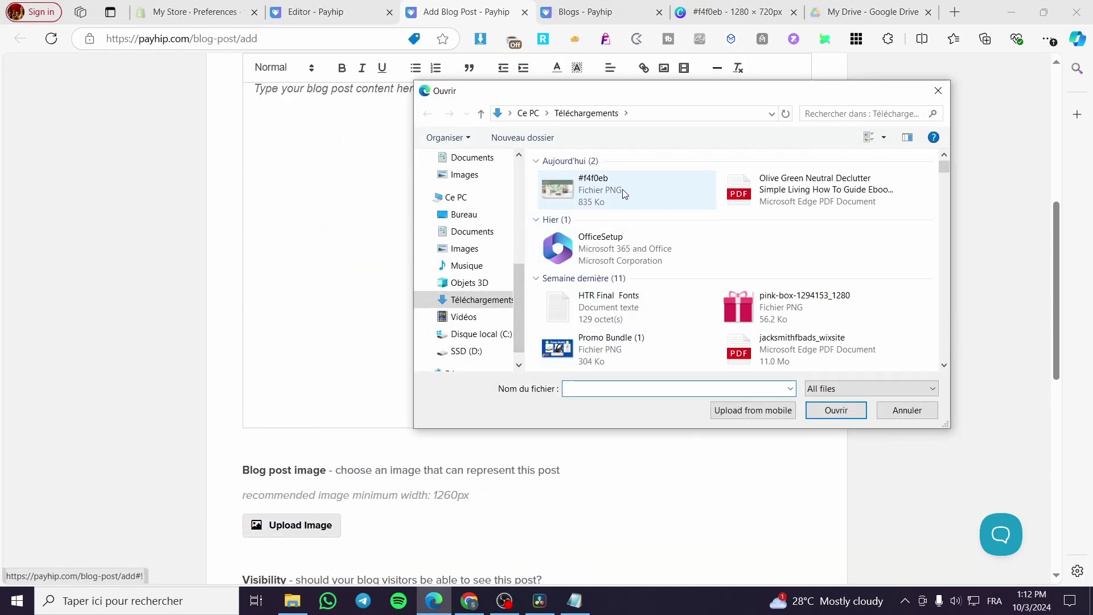
{"action": "double_click", "coordinate": [626, 192]}
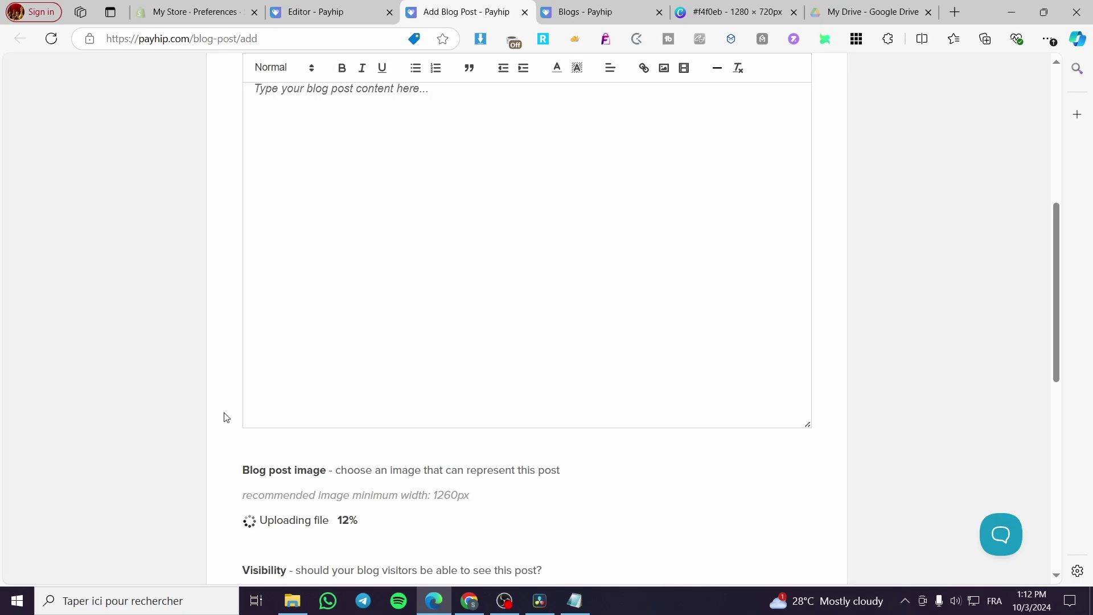
Title the blog post "How to get a good life"
{"action": "scroll", "coordinate": [226, 417], "scroll_direction": "up", "scroll_amount": 5}
{"action": "left_click", "coordinate": [316, 350]}
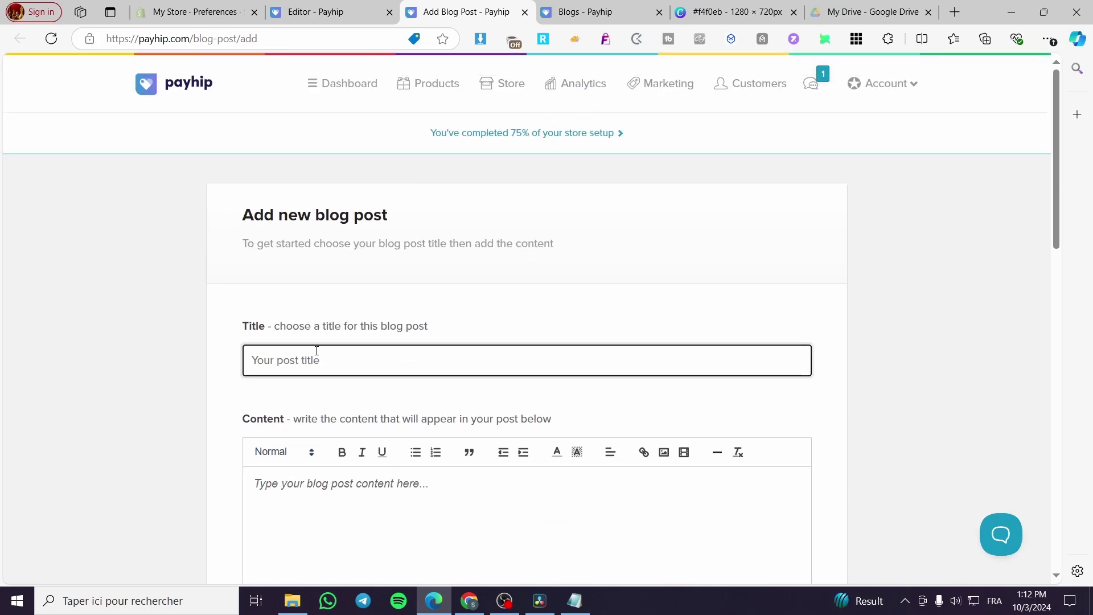
{"action": "type", "text": "How to get a good life"}
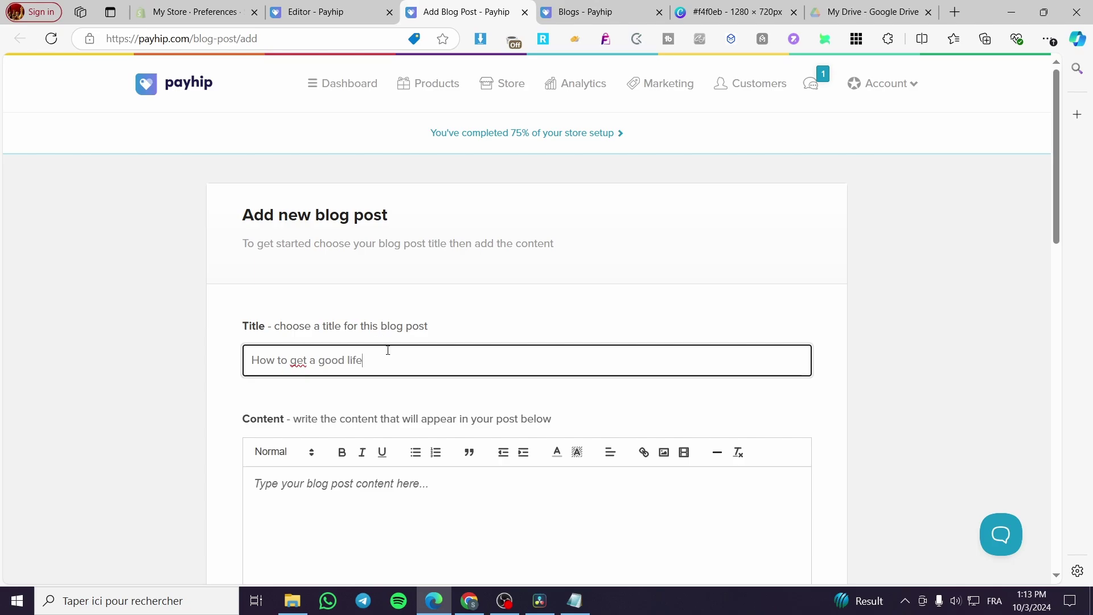
Fill the post's content with the title text "How to get a good life" repeated five times
{"action": "left_click_drag", "start_coordinate": [388, 350], "coordinate": [155, 371]}
{"action": "key", "text": "ctrl+c"}
{"action": "scroll", "coordinate": [162, 378], "scroll_direction": "down", "scroll_amount": 2}
{"action": "left_click", "coordinate": [335, 383]}
{"action": "key", "text": "ctrl+v"}
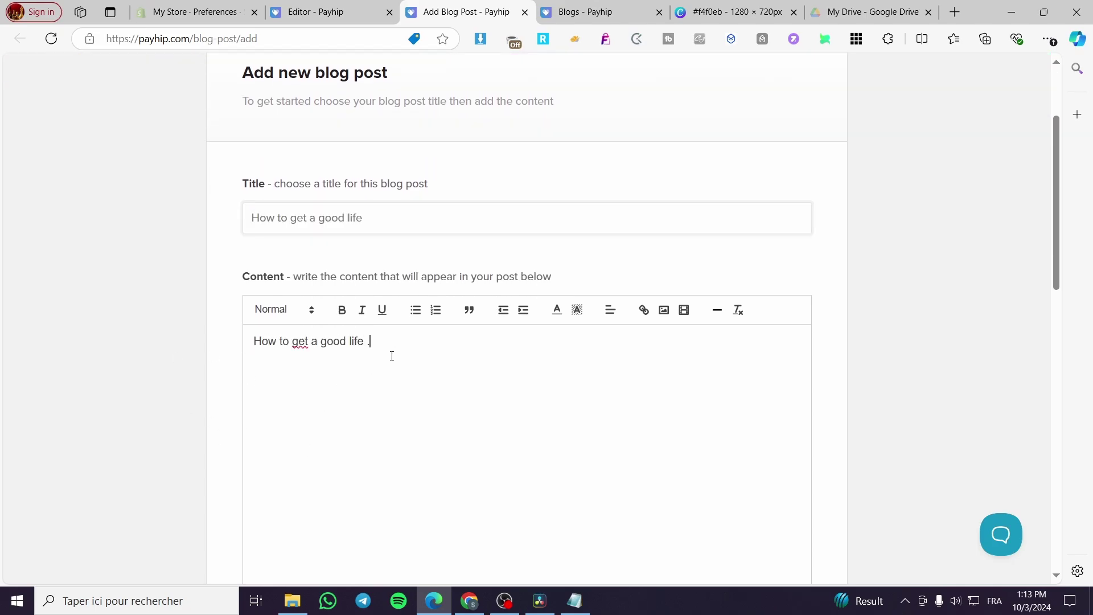
{"action": "key", "text": "ctrl+v"}
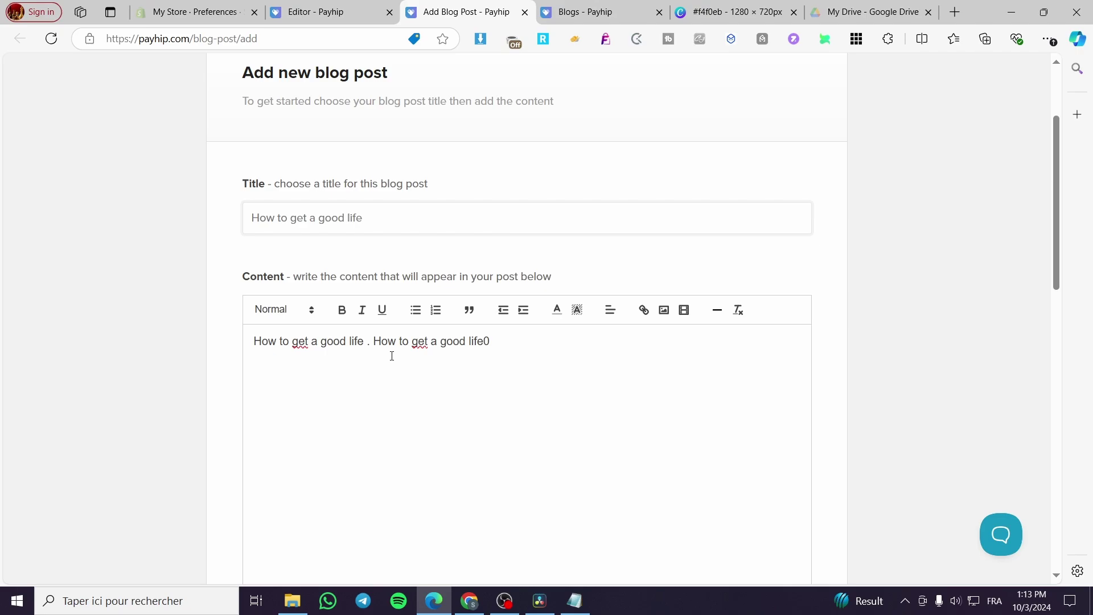
{"action": "key", "text": "ctrl+v"}
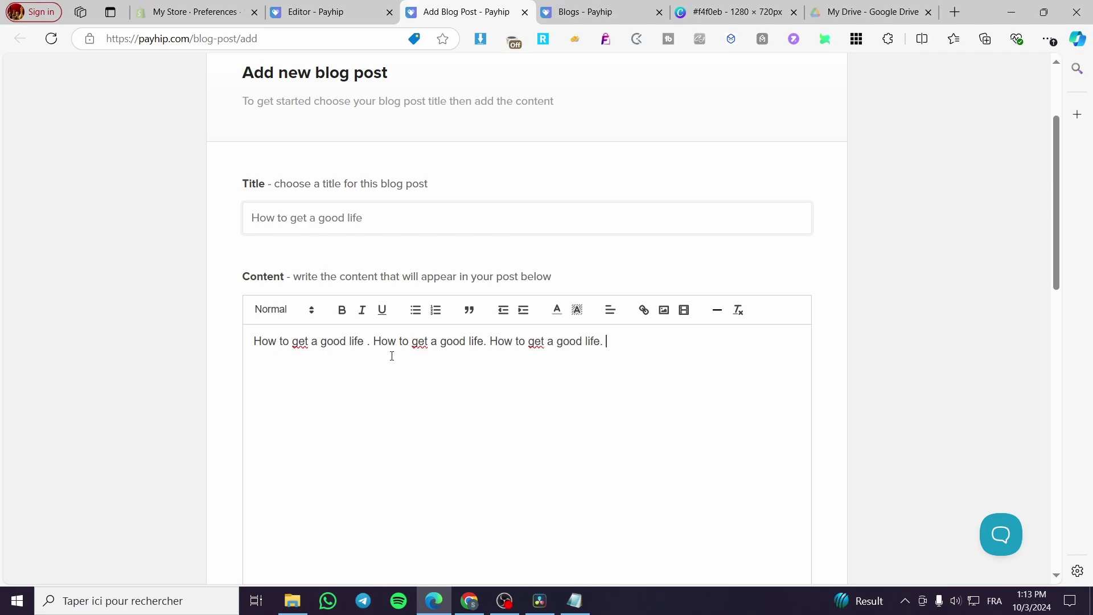
{"action": "key", "text": "ctrl+v"}
{"action": "key", "text": "ctrl+v"}
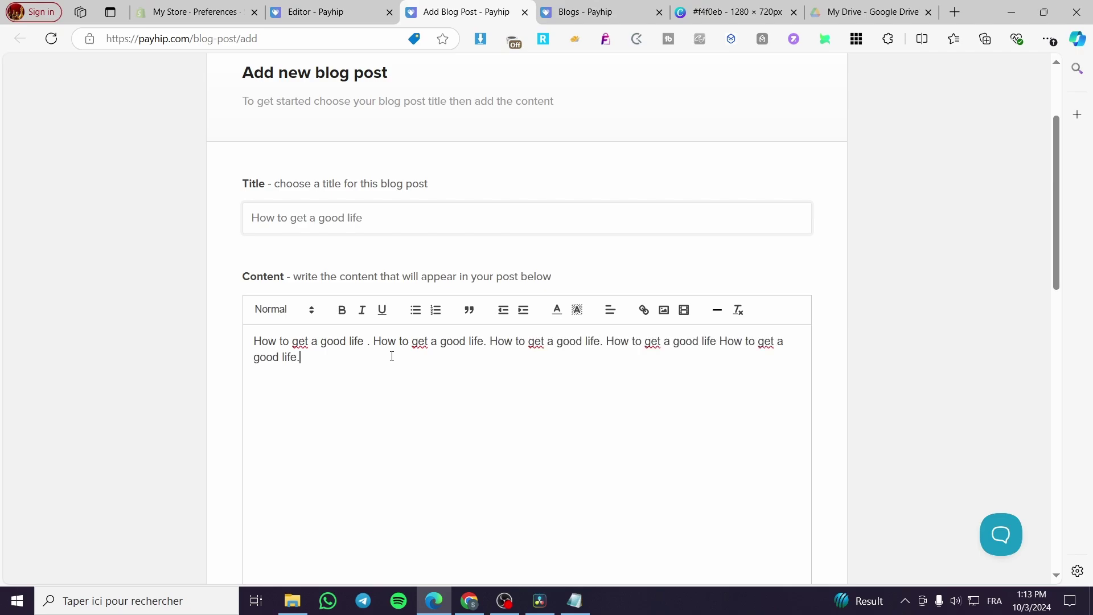
Add the text "How to get a good life" once more at the end of the post's content
{"action": "key", "text": "ctrl+v"}
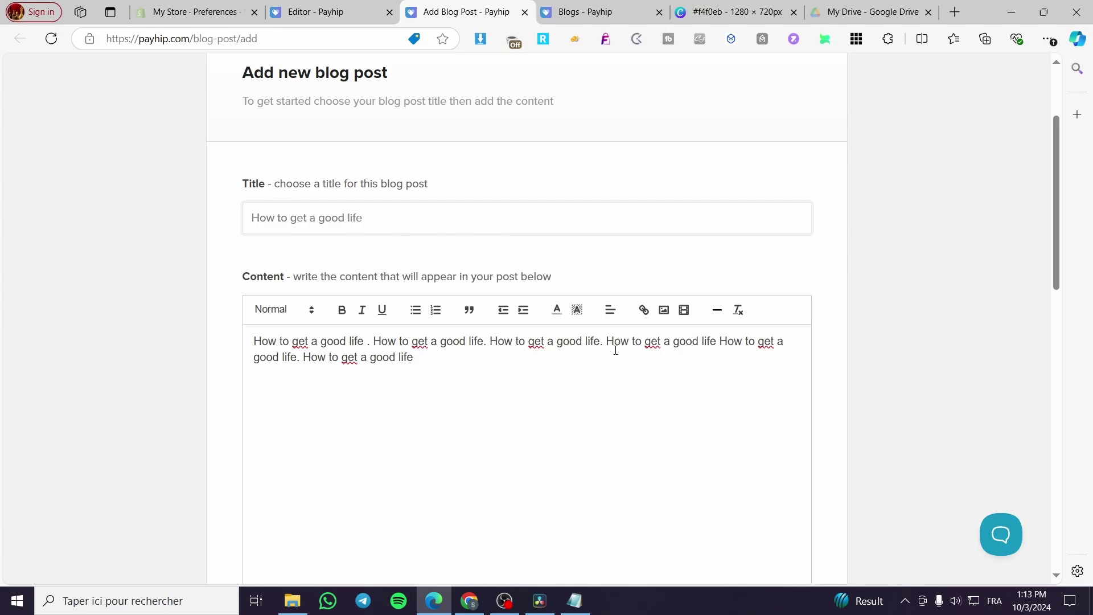
Upload an image into the post's content after the text and insert it at Small (100px) size
{"action": "left_click", "coordinate": [664, 309]}
{"action": "left_click", "coordinate": [532, 201]}
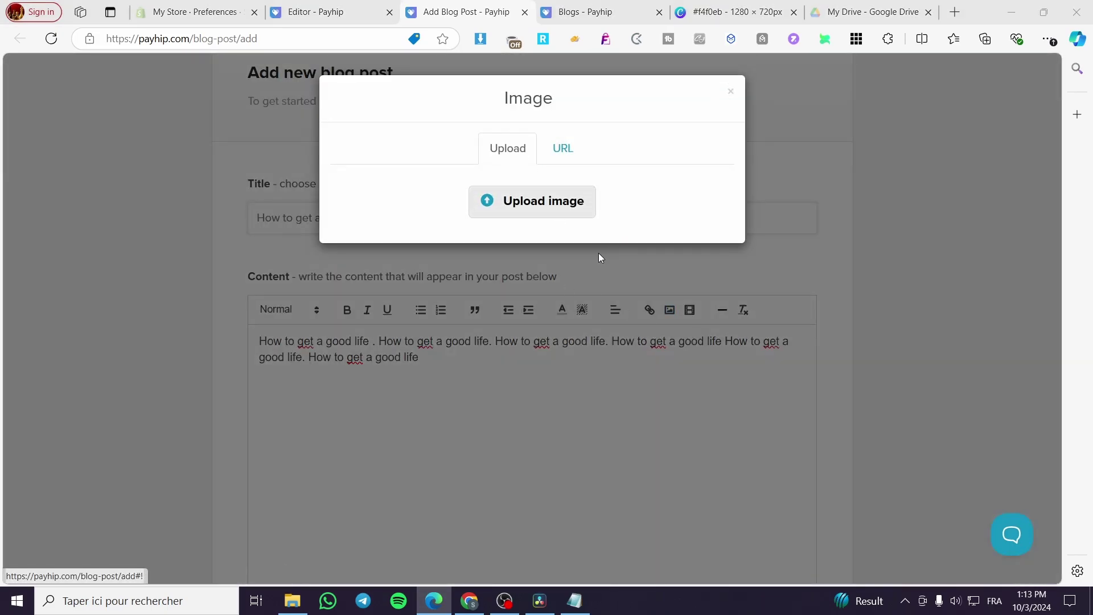
{"action": "double_click", "coordinate": [597, 178]}
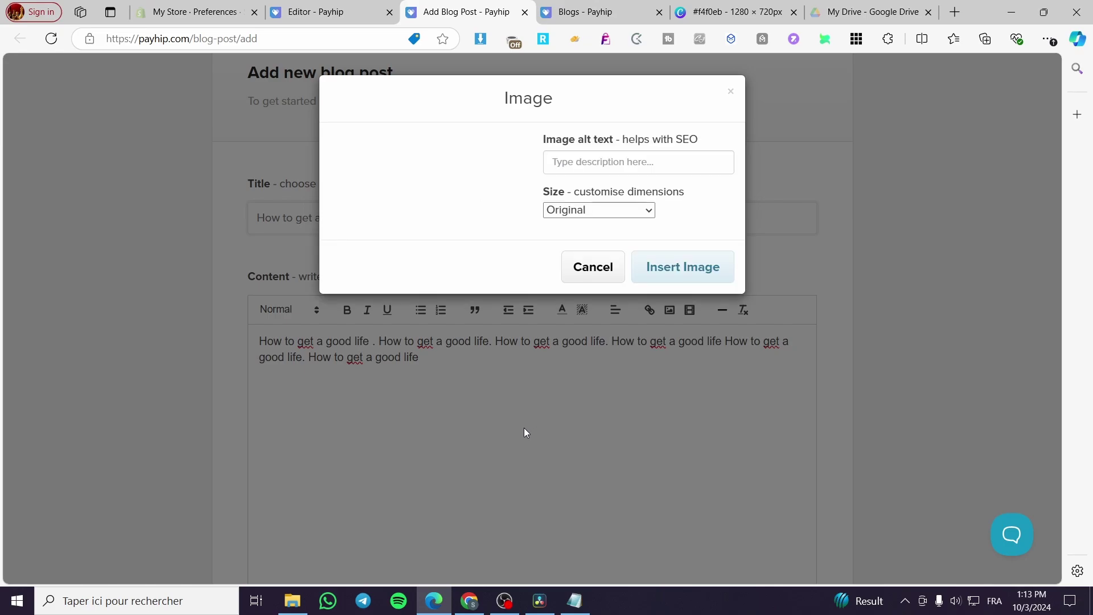
{"action": "left_click", "coordinate": [626, 211]}
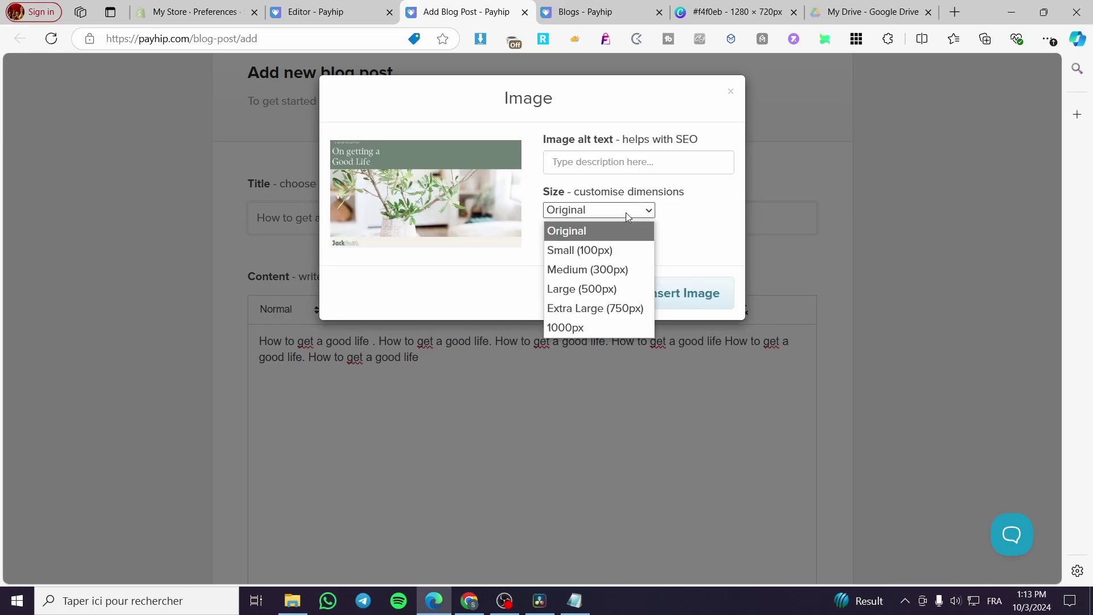
{"action": "left_click", "coordinate": [630, 246]}
{"action": "left_click", "coordinate": [676, 305]}
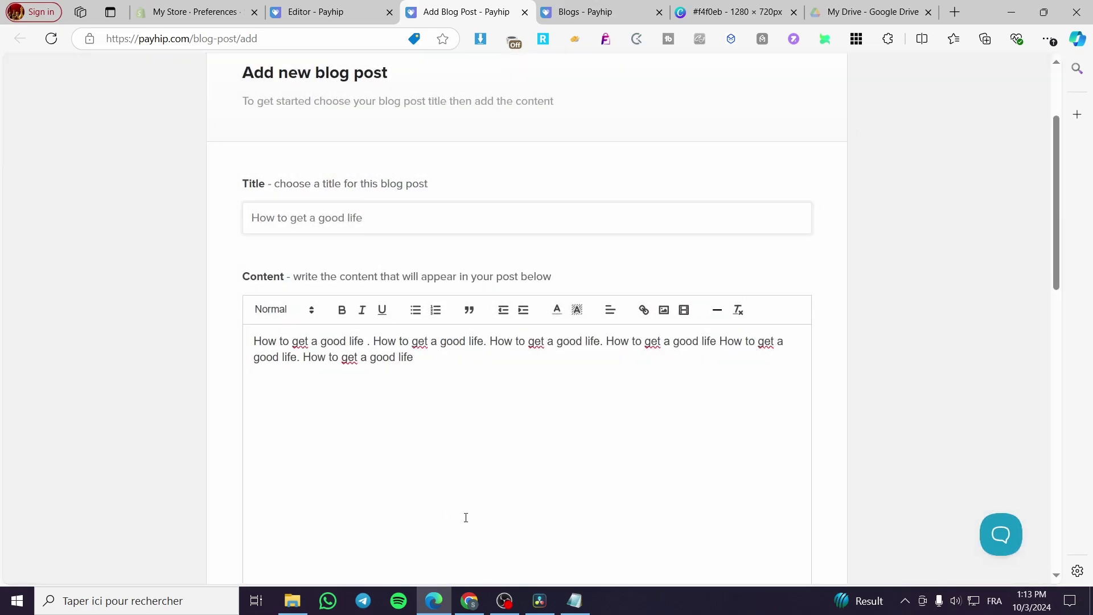
Delete the small image inserted at the end of the post's content
{"action": "double_click", "coordinate": [468, 358]}
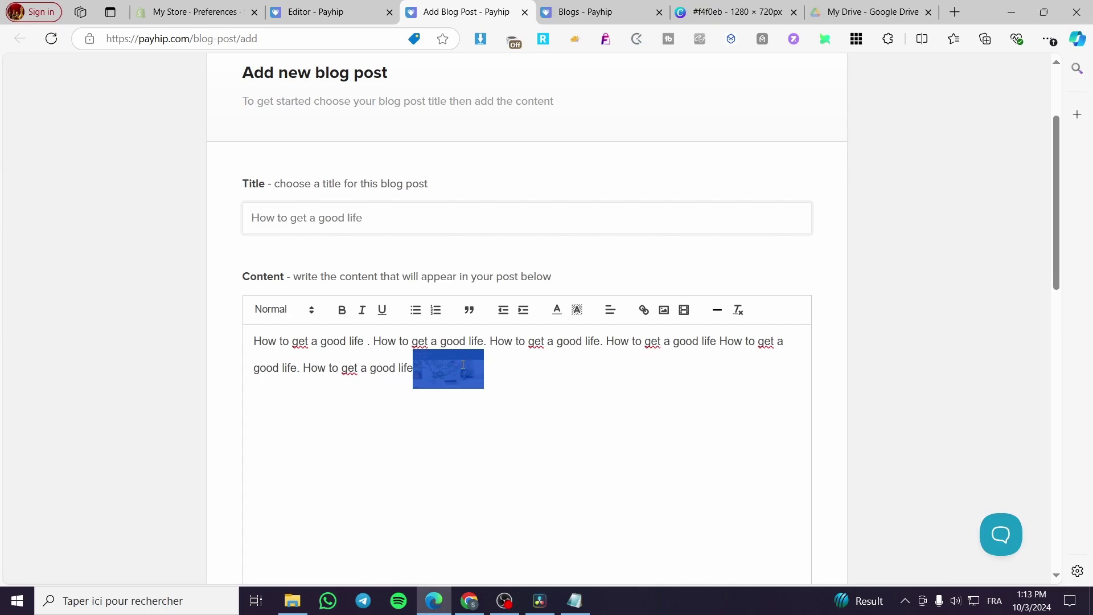
{"action": "right_click", "coordinate": [459, 366]}
{"action": "left_click", "coordinate": [435, 370]}
{"action": "left_click", "coordinate": [481, 385]}
{"action": "double_click", "coordinate": [450, 371]}
{"action": "key", "text": "Delete"}
Format all of the post's content text as Heading 2
{"action": "scroll", "coordinate": [598, 362], "scroll_direction": "down", "scroll_amount": 5}
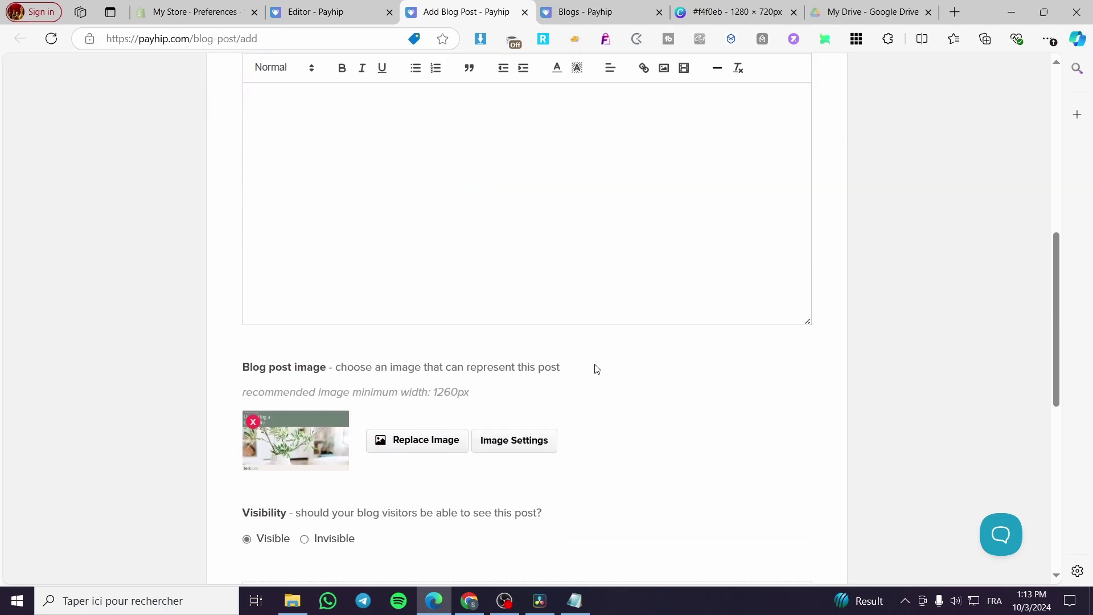
{"action": "scroll", "coordinate": [403, 357], "scroll_direction": "up", "scroll_amount": 6}
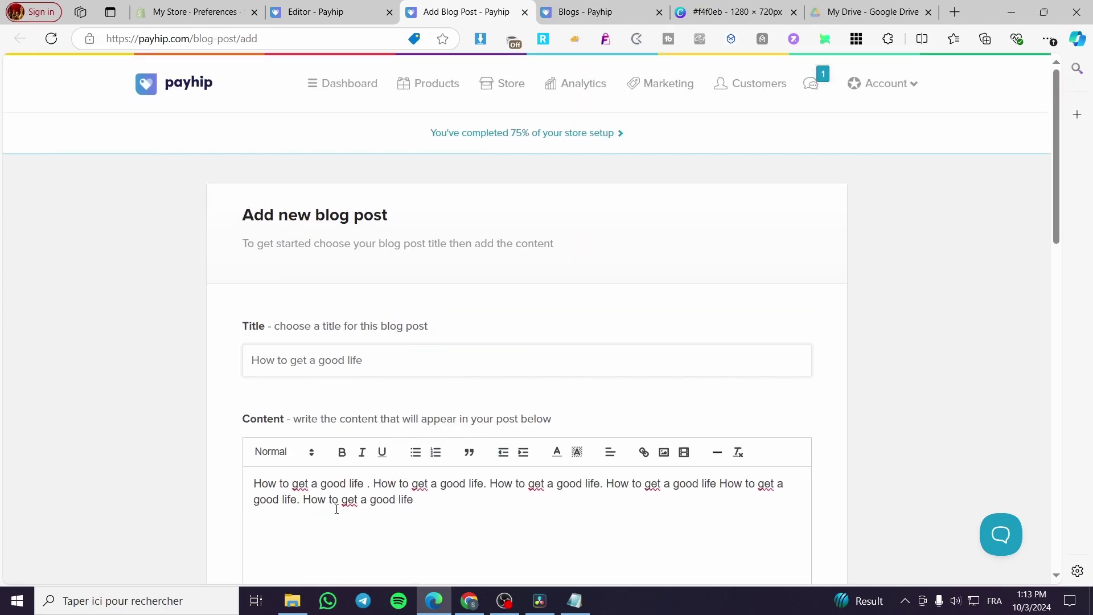
{"action": "scroll", "coordinate": [300, 500], "scroll_direction": "down", "scroll_amount": 4}
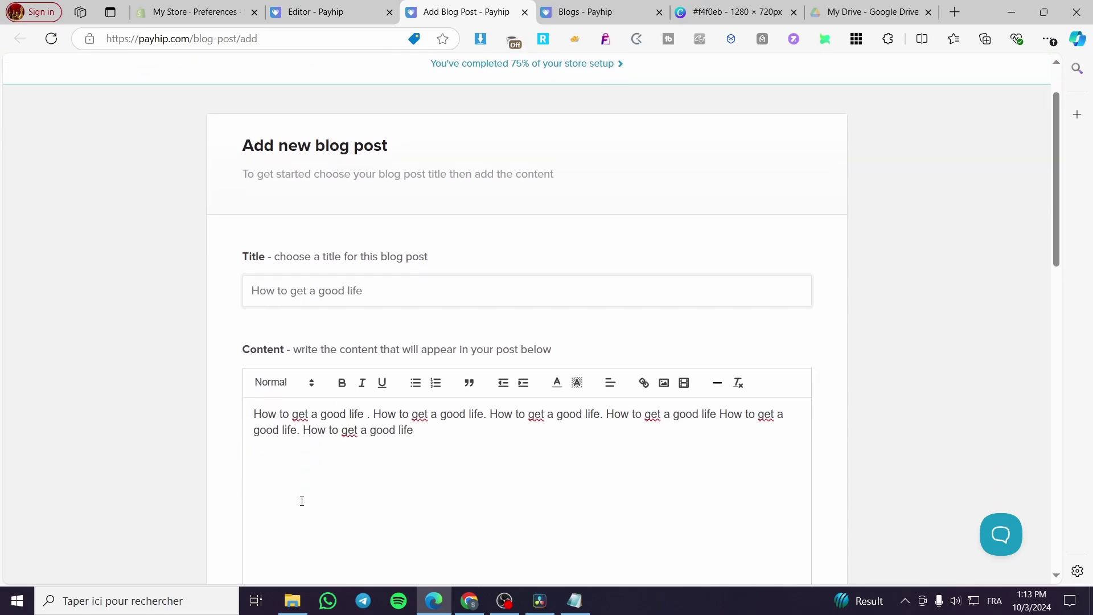
{"action": "left_click", "coordinate": [291, 244]}
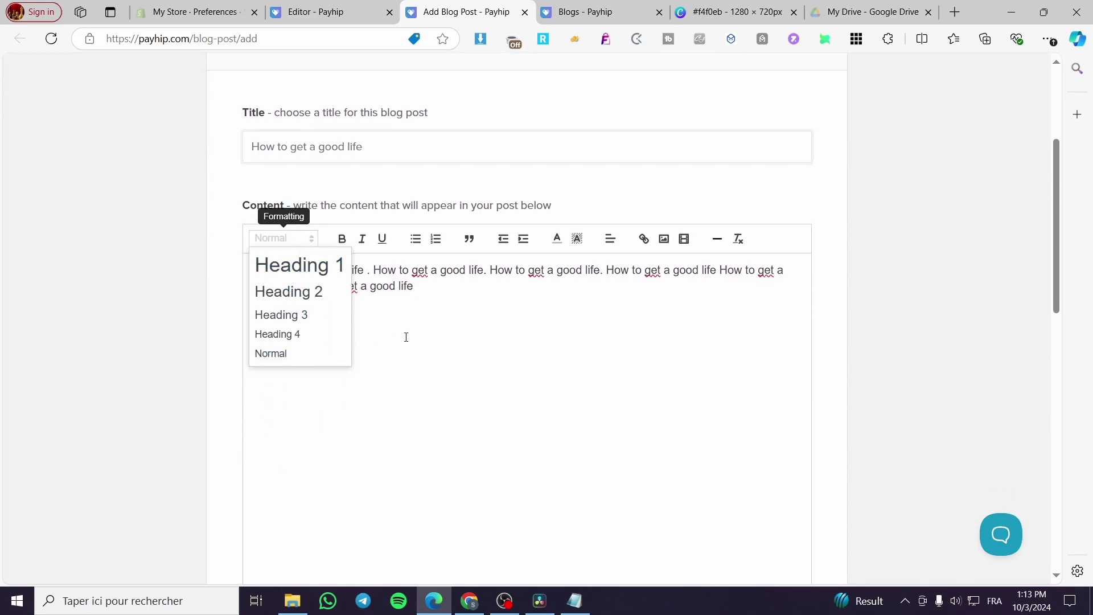
{"action": "left_click", "coordinate": [407, 295]}
{"action": "left_click_drag", "start_coordinate": [463, 299], "coordinate": [239, 263]}
{"action": "left_click", "coordinate": [263, 241]}
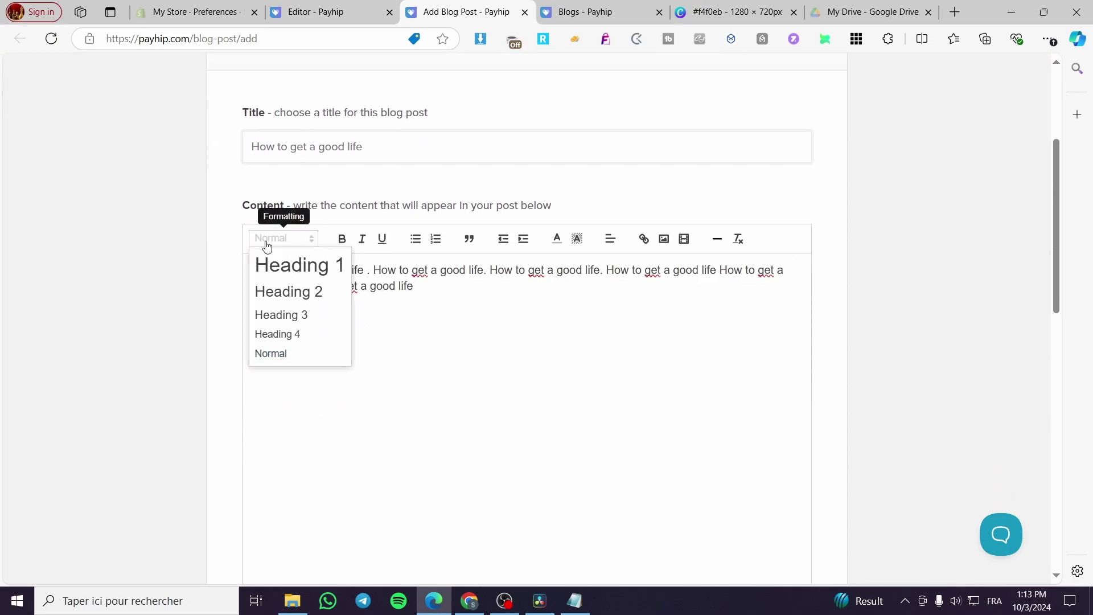
{"action": "left_click", "coordinate": [307, 293]}
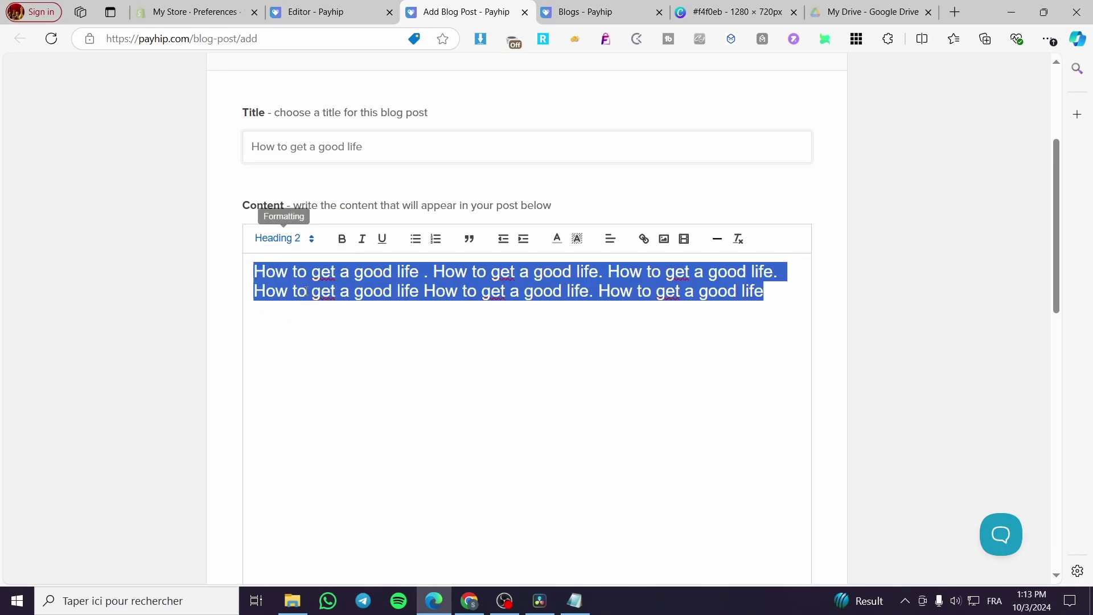
{"action": "left_click", "coordinate": [337, 376]}
Save the new blog post with its visibility left on Visible
{"action": "scroll", "coordinate": [810, 383], "scroll_direction": "down", "scroll_amount": 8}
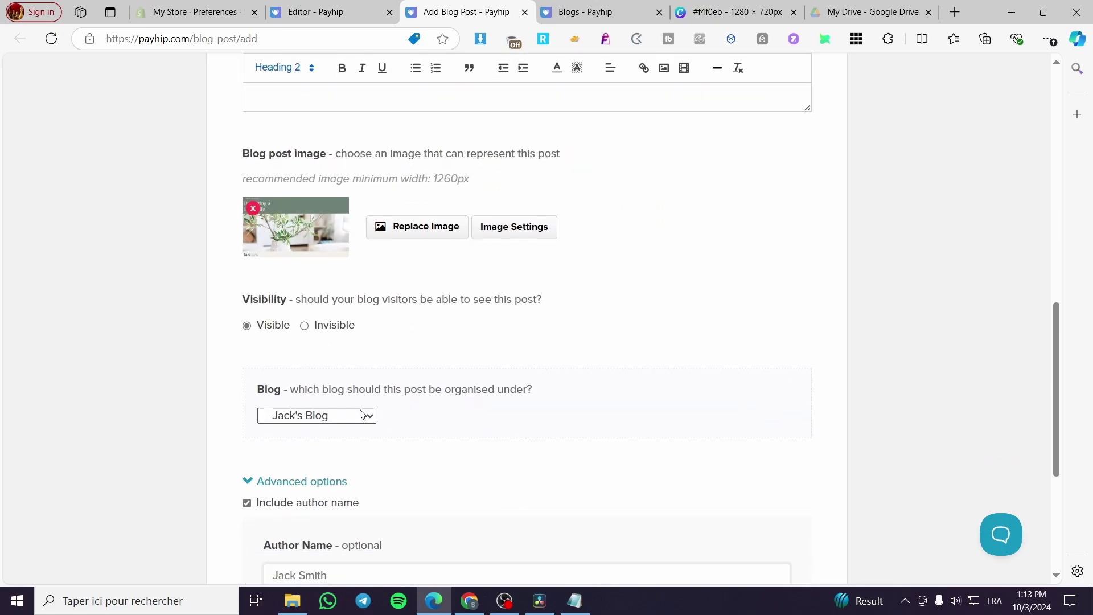
{"action": "scroll", "coordinate": [381, 444], "scroll_direction": "down", "scroll_amount": 3}
{"action": "scroll", "coordinate": [381, 444], "scroll_direction": "down", "scroll_amount": 2}
{"action": "left_click", "coordinate": [546, 469]}
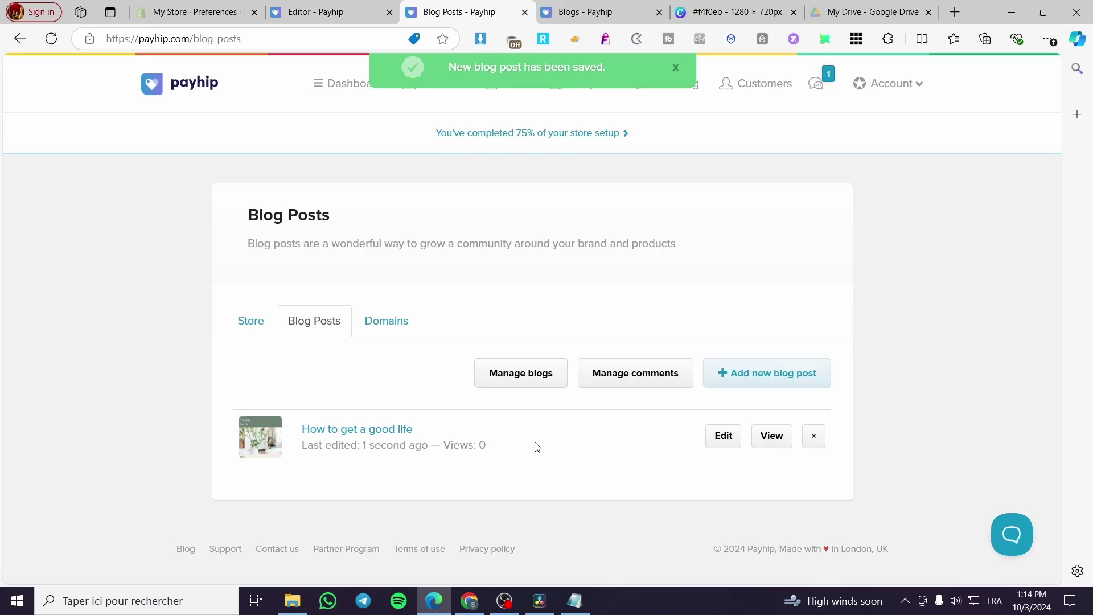
Switch to the store editor, open the blog page for editing and check how the new post is listed
{"action": "left_click", "coordinate": [316, 11]}
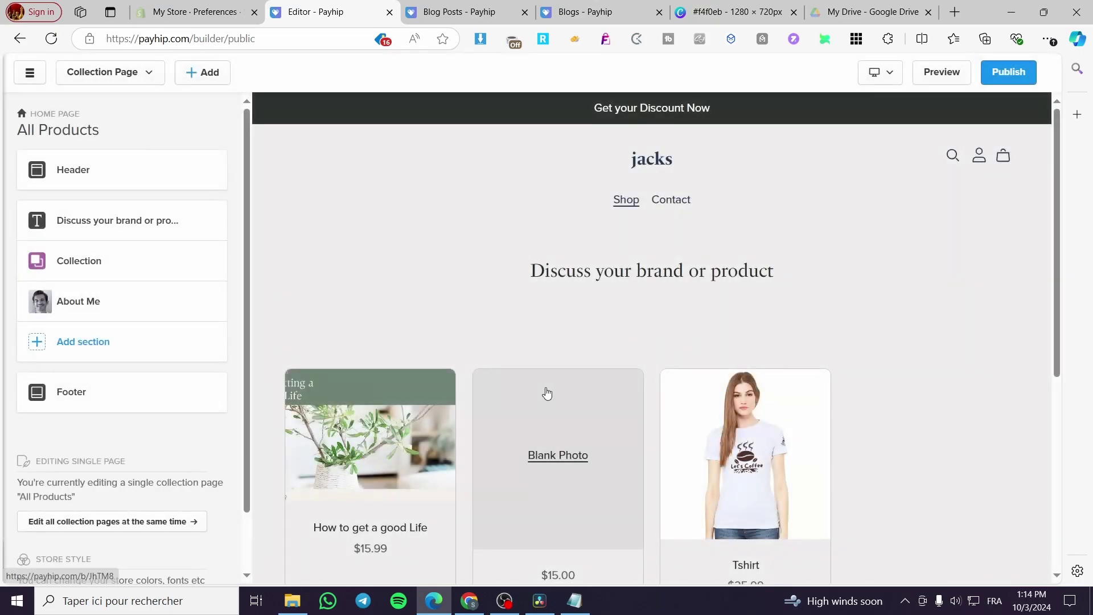
{"action": "left_click", "coordinate": [141, 73]}
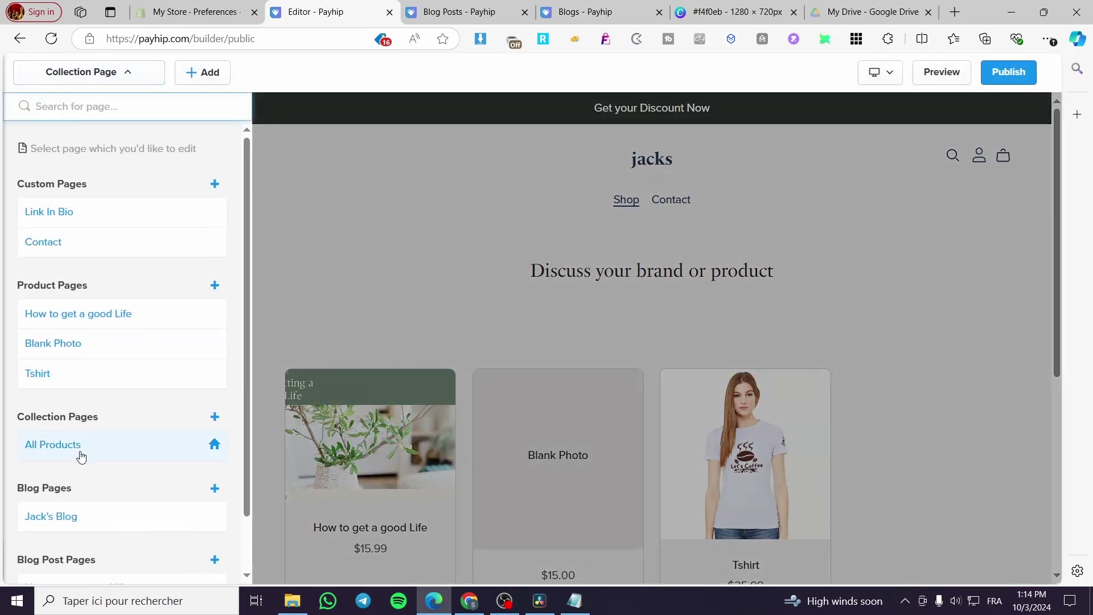
{"action": "scroll", "coordinate": [69, 442], "scroll_direction": "down", "scroll_amount": 1}
{"action": "left_click", "coordinate": [69, 451]}
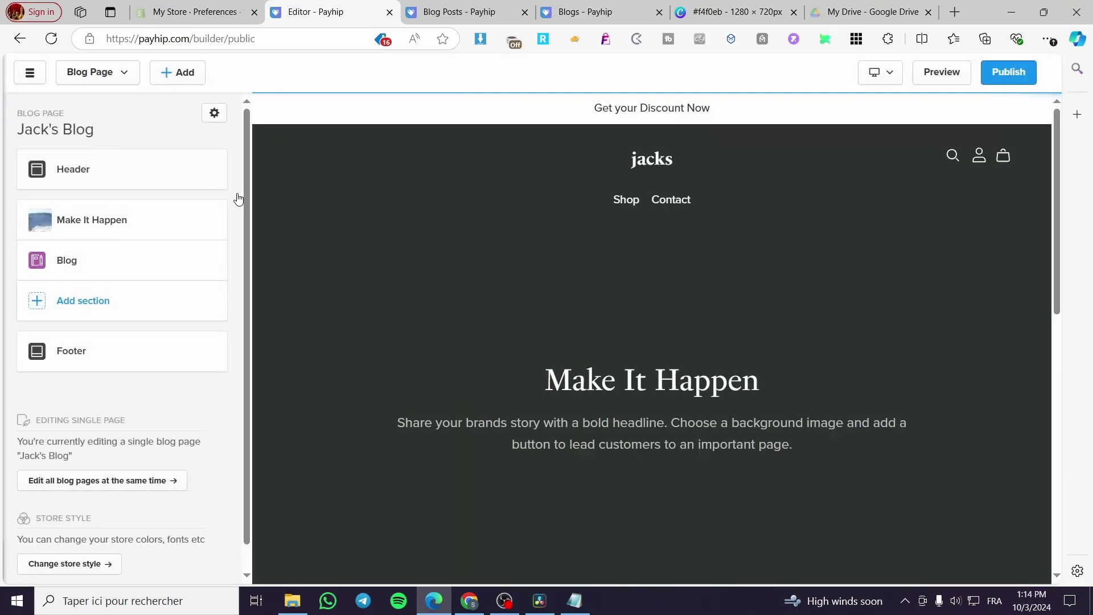
{"action": "scroll", "coordinate": [527, 336], "scroll_direction": "down", "scroll_amount": 6}
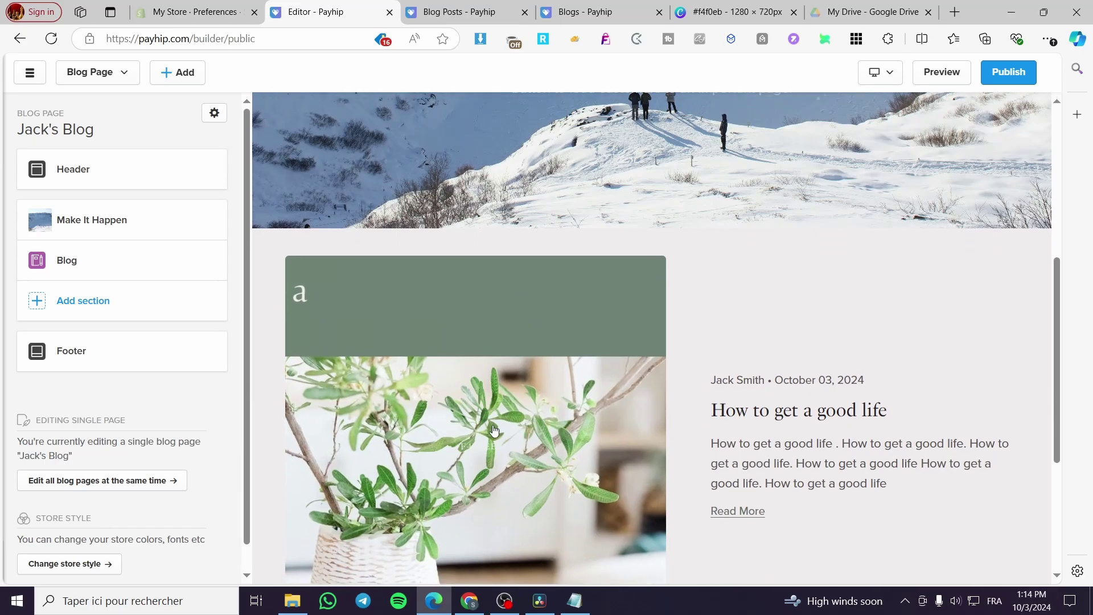
{"action": "scroll", "coordinate": [475, 413], "scroll_direction": "down", "scroll_amount": 4}
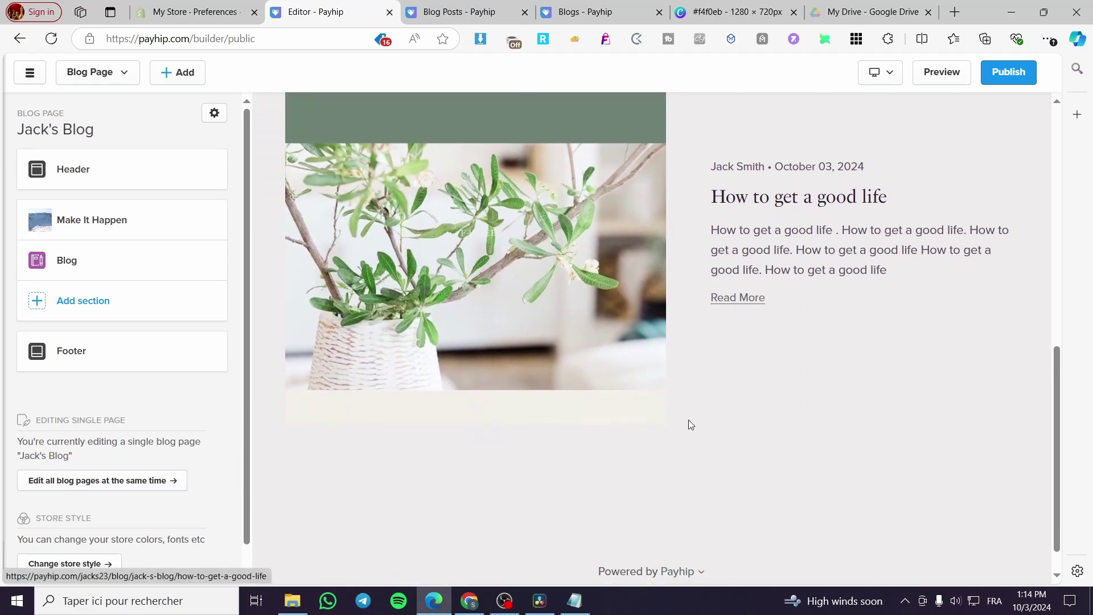
Open the full "How to get a good life" post, examine its layout and comments area, and return to the blog page
{"action": "left_click", "coordinate": [739, 304]}
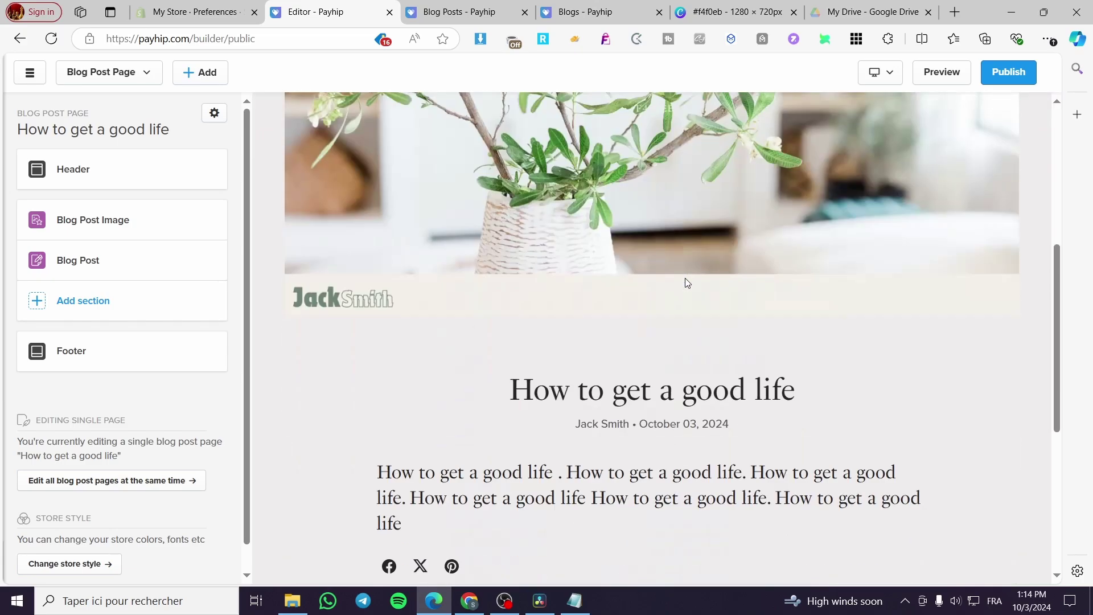
{"action": "scroll", "coordinate": [685, 280], "scroll_direction": "down", "scroll_amount": 6}
{"action": "scroll", "coordinate": [583, 334], "scroll_direction": "up", "scroll_amount": 7}
{"action": "scroll", "coordinate": [487, 373], "scroll_direction": "down", "scroll_amount": 7}
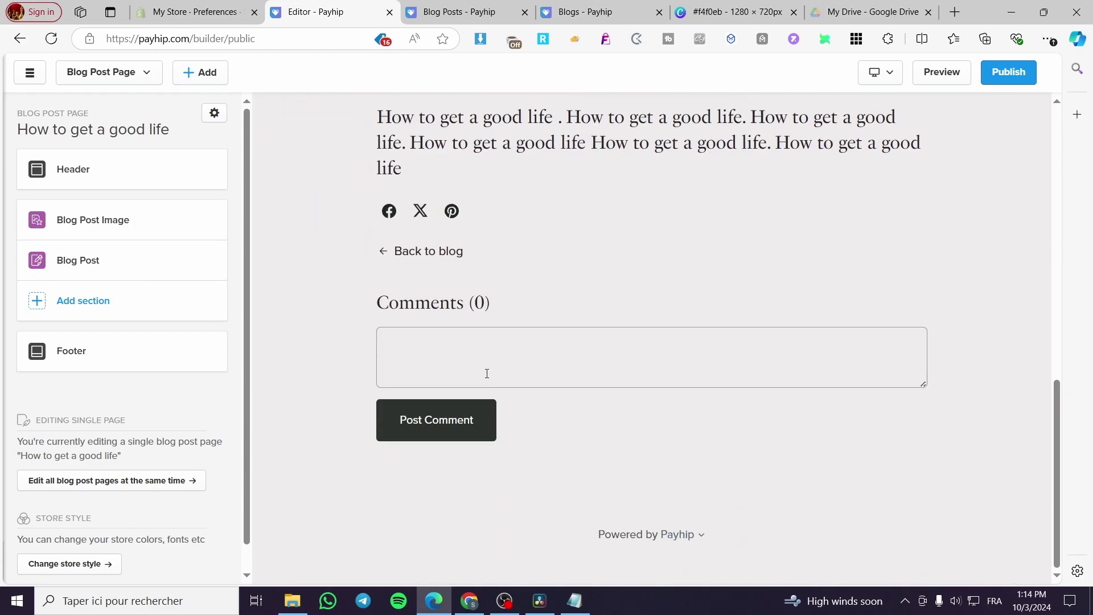
{"action": "left_click", "coordinate": [496, 356]}
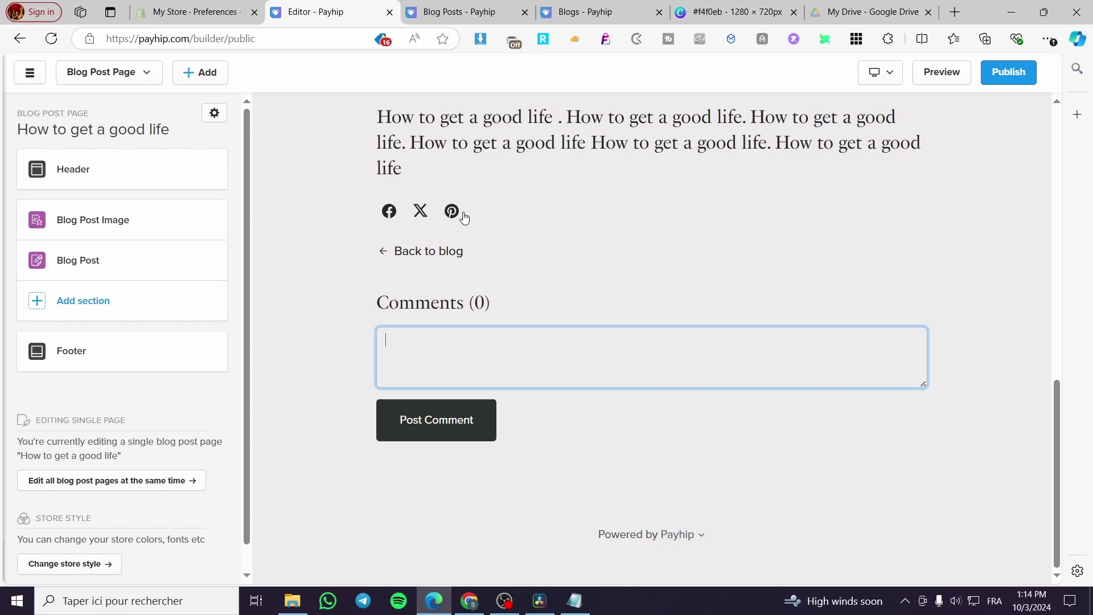
{"action": "left_click", "coordinate": [396, 260]}
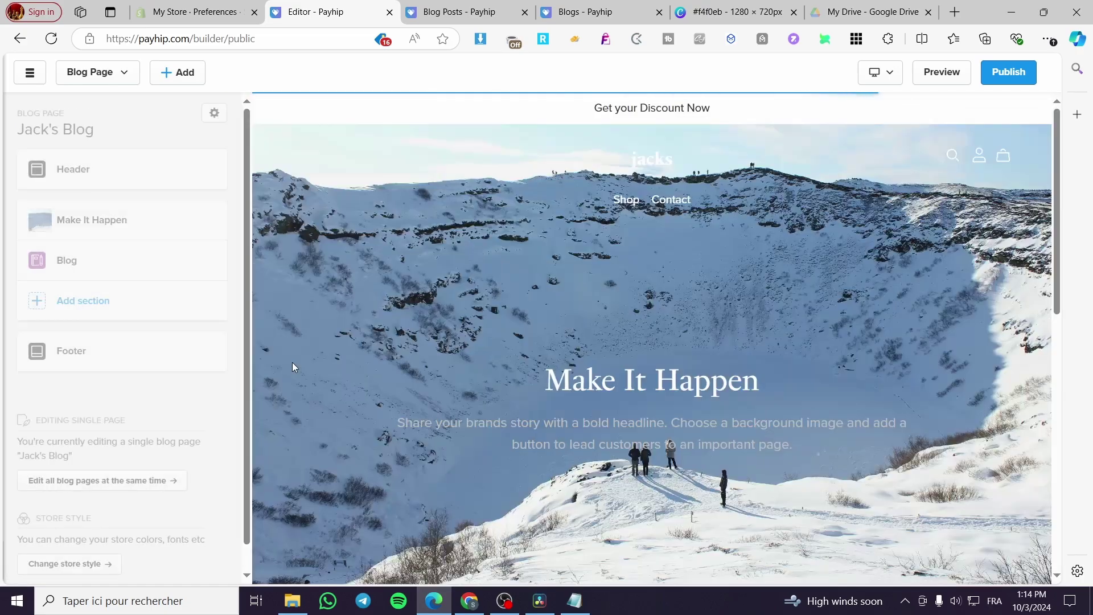
Browse the section types available for the blog page and close the list without adding one
{"action": "left_click", "coordinate": [69, 300]}
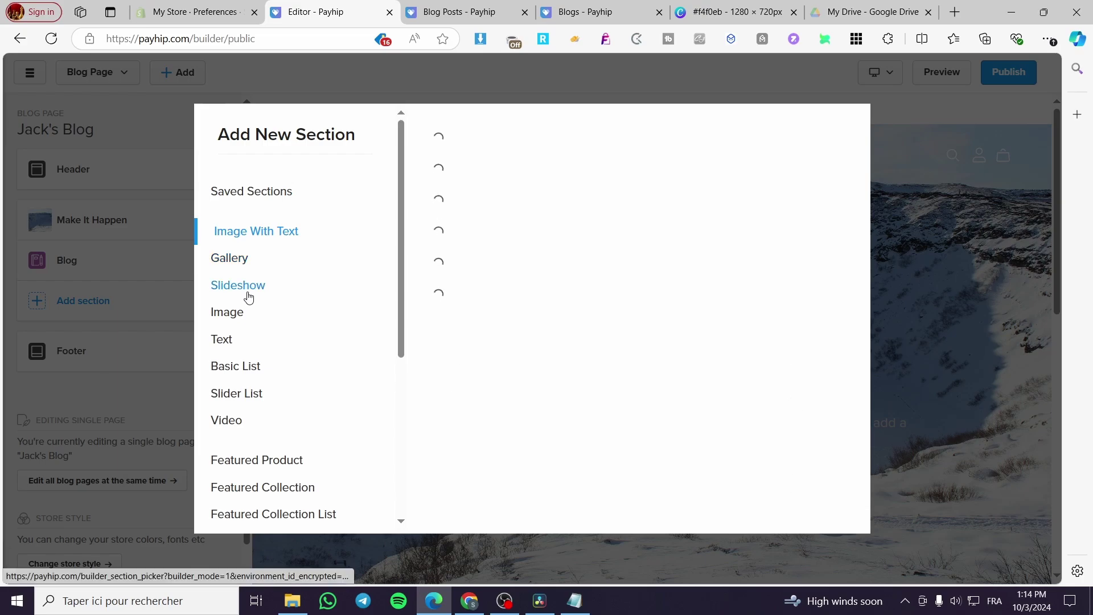
{"action": "scroll", "coordinate": [268, 302], "scroll_direction": "down", "scroll_amount": 1}
{"action": "scroll", "coordinate": [268, 302], "scroll_direction": "down", "scroll_amount": 5}
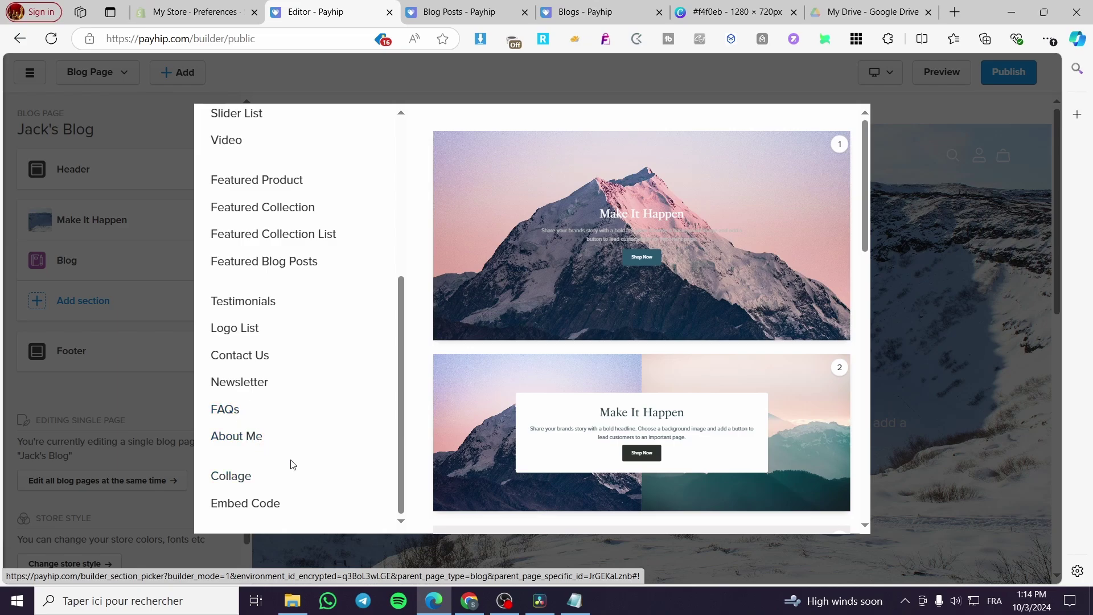
{"action": "left_click", "coordinate": [902, 112]}
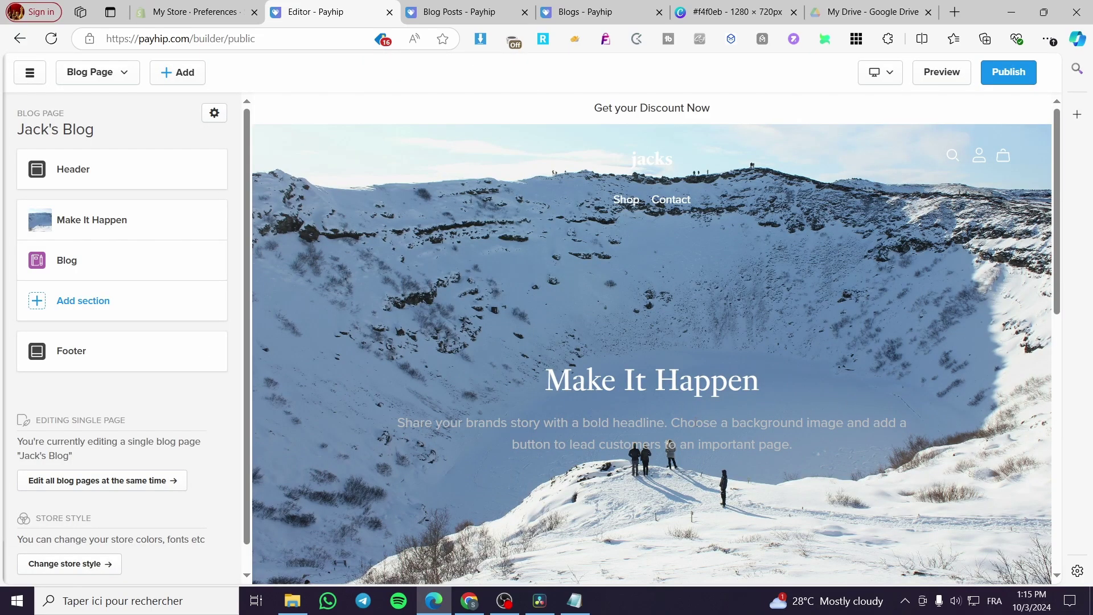
Open the Blog section's advanced settings and apply the Dark color scheme to the section
{"action": "scroll", "coordinate": [746, 331], "scroll_direction": "down", "scroll_amount": 5}
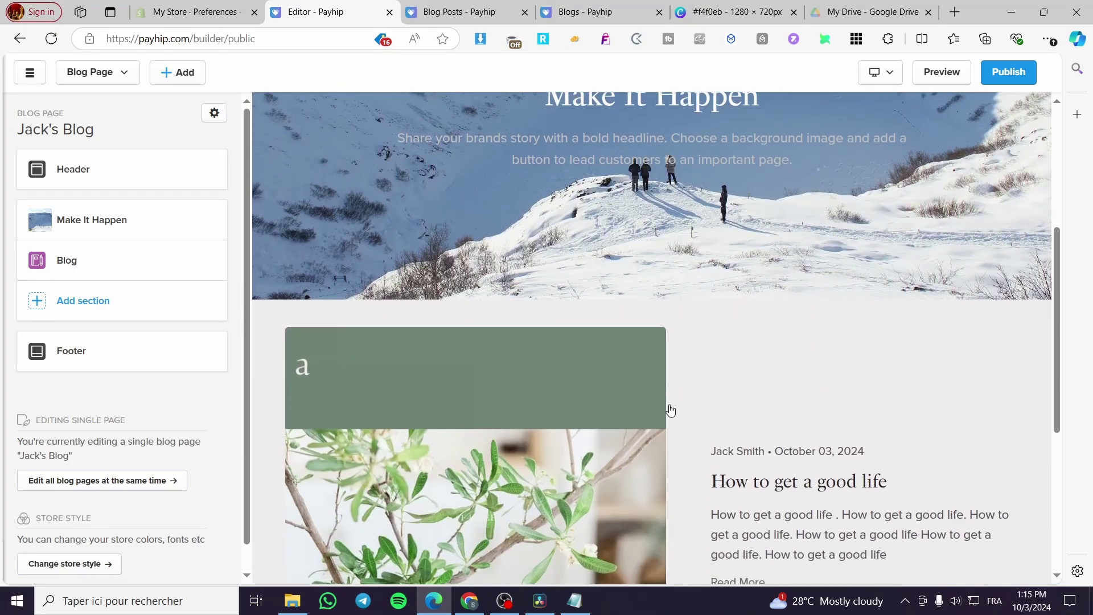
{"action": "left_click", "coordinate": [131, 267]}
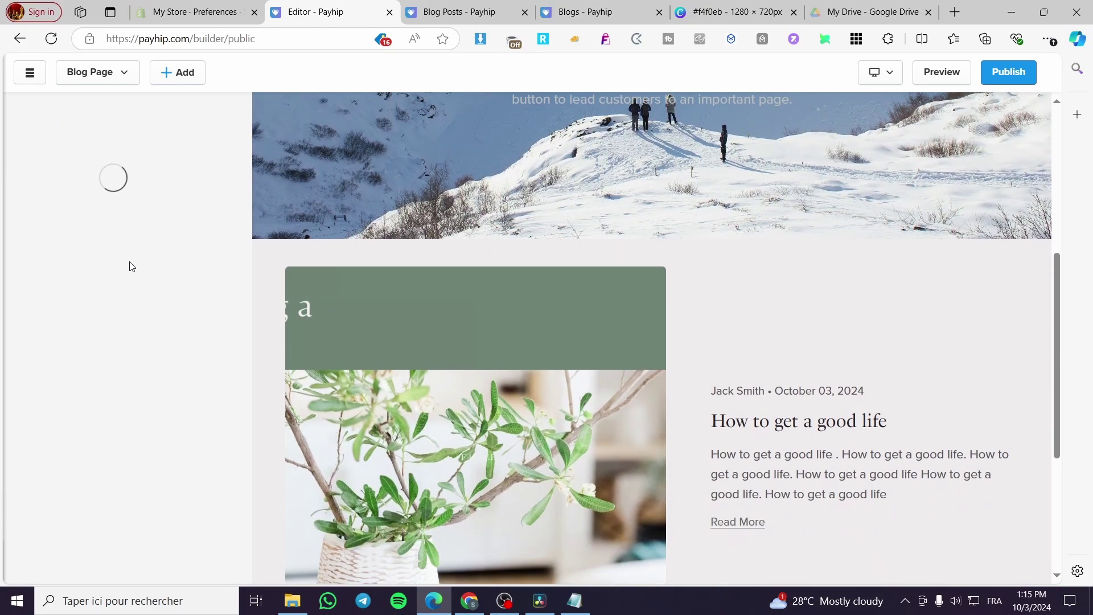
{"action": "scroll", "coordinate": [137, 310], "scroll_direction": "down", "scroll_amount": 10}
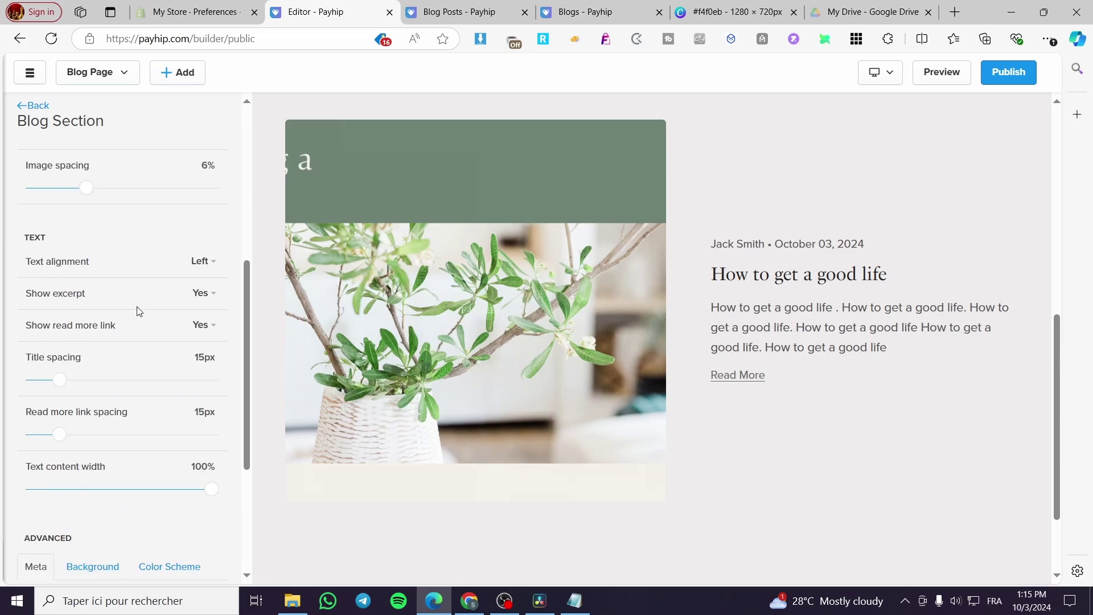
{"action": "left_click", "coordinate": [98, 358]}
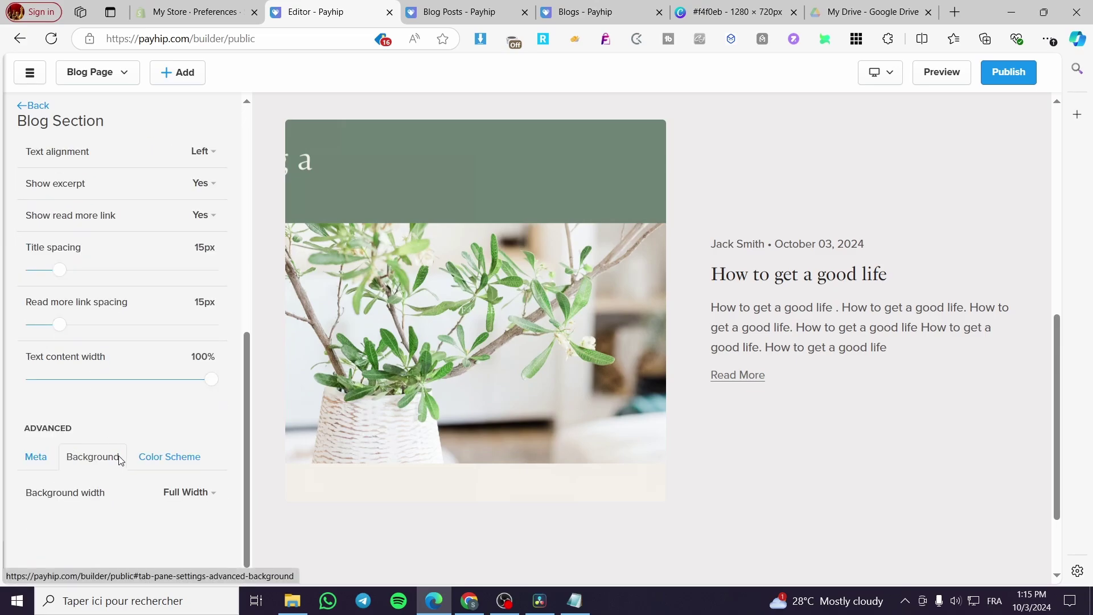
{"action": "left_click", "coordinate": [156, 457]}
{"action": "scroll", "coordinate": [161, 462], "scroll_direction": "down", "scroll_amount": 3}
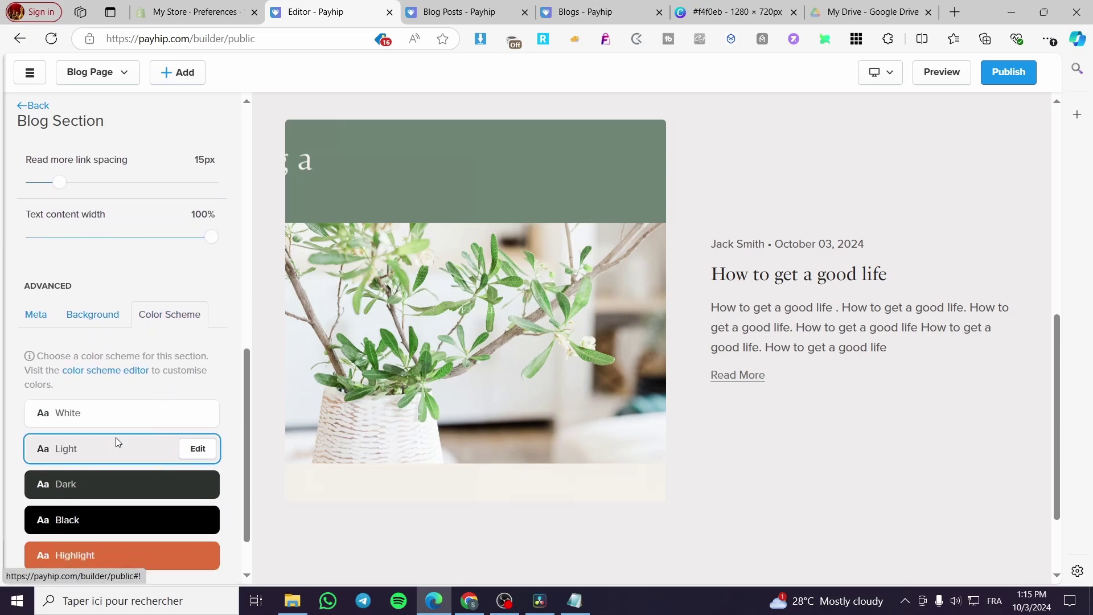
{"action": "left_click", "coordinate": [112, 481]}
{"action": "scroll", "coordinate": [423, 444], "scroll_direction": "up", "scroll_amount": 3}
{"action": "scroll", "coordinate": [154, 495], "scroll_direction": "down", "scroll_amount": 2}
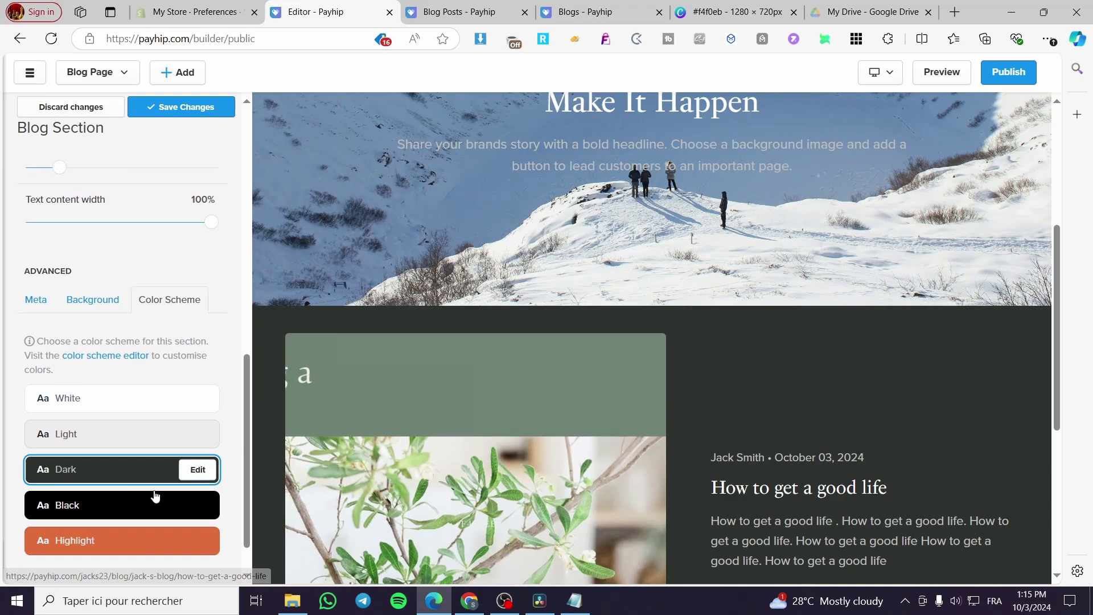
Try the Light, White, Black and Highlight color schemes on the Blog section, and return it to Dark
{"action": "left_click", "coordinate": [131, 385]}
{"action": "left_click", "coordinate": [131, 351]}
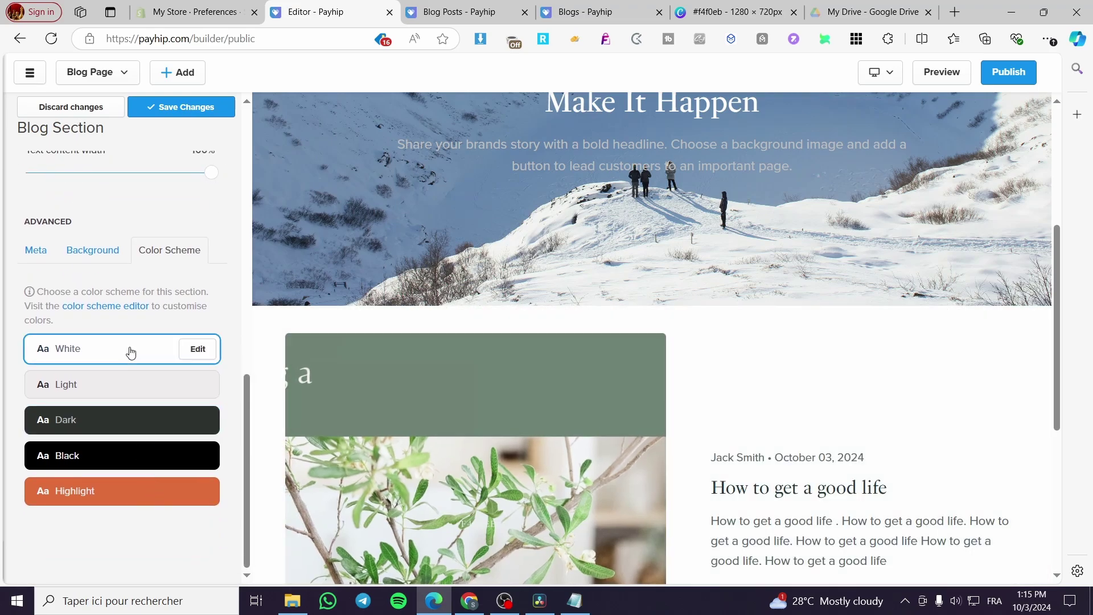
{"action": "left_click", "coordinate": [143, 456]}
{"action": "left_click", "coordinate": [153, 494]}
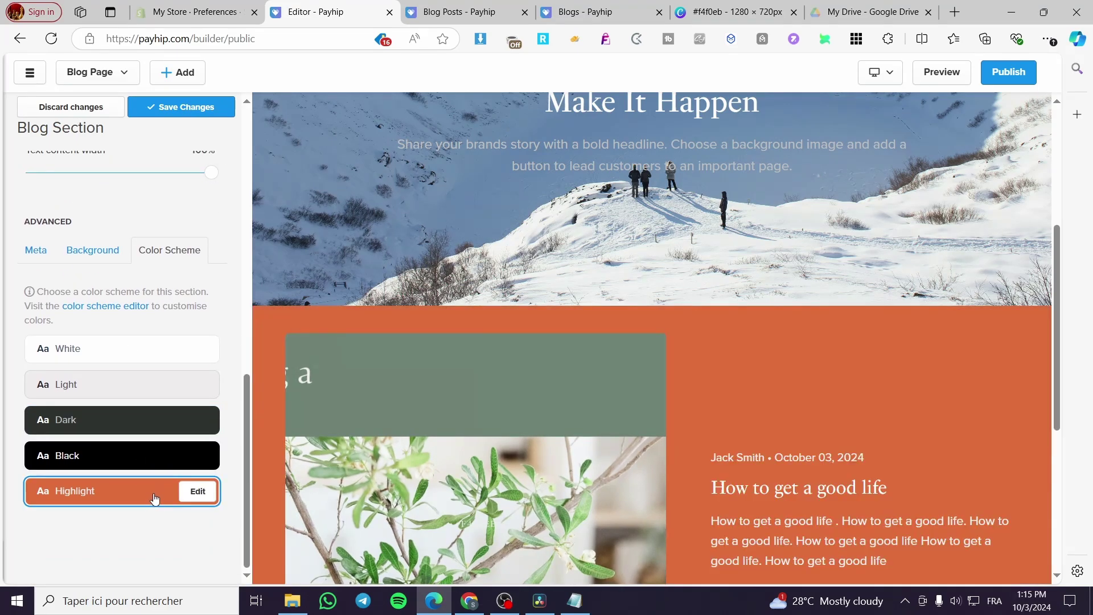
{"action": "left_click", "coordinate": [151, 418]}
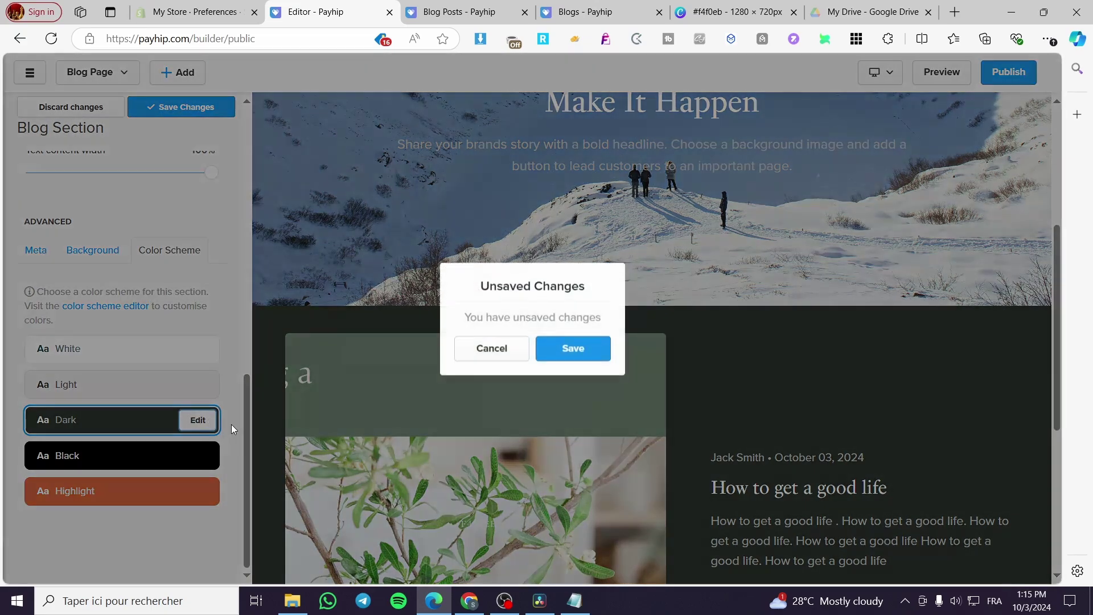
Dismiss the unsaved changes prompt, apply the Light color scheme to the Blog section, and save the changes
{"action": "left_click", "coordinate": [488, 349]}
{"action": "left_click", "coordinate": [194, 386]}
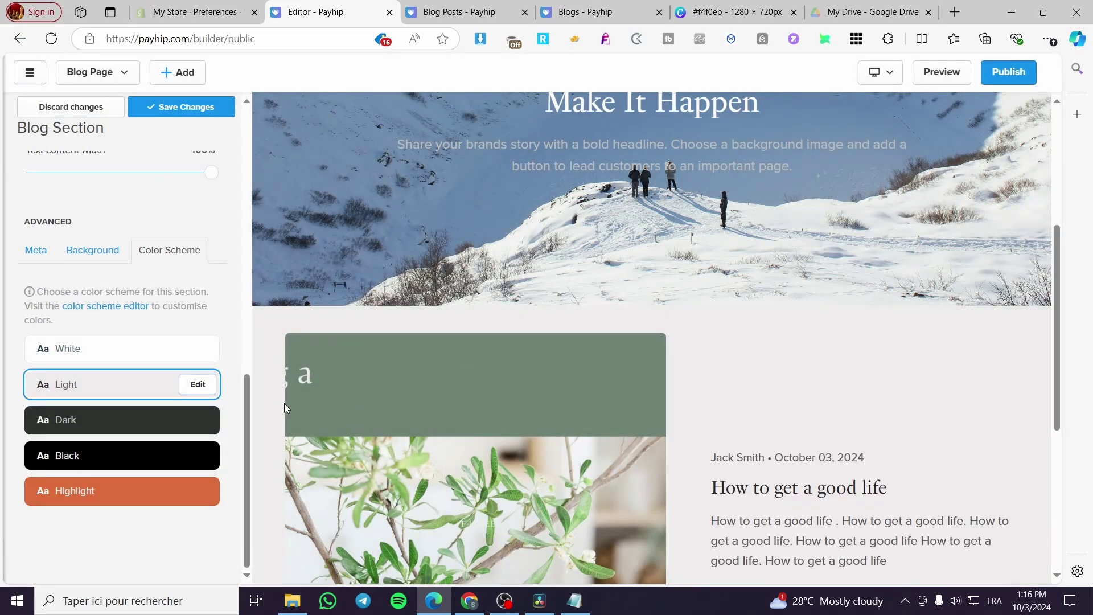
{"action": "scroll", "coordinate": [392, 421], "scroll_direction": "up", "scroll_amount": 5}
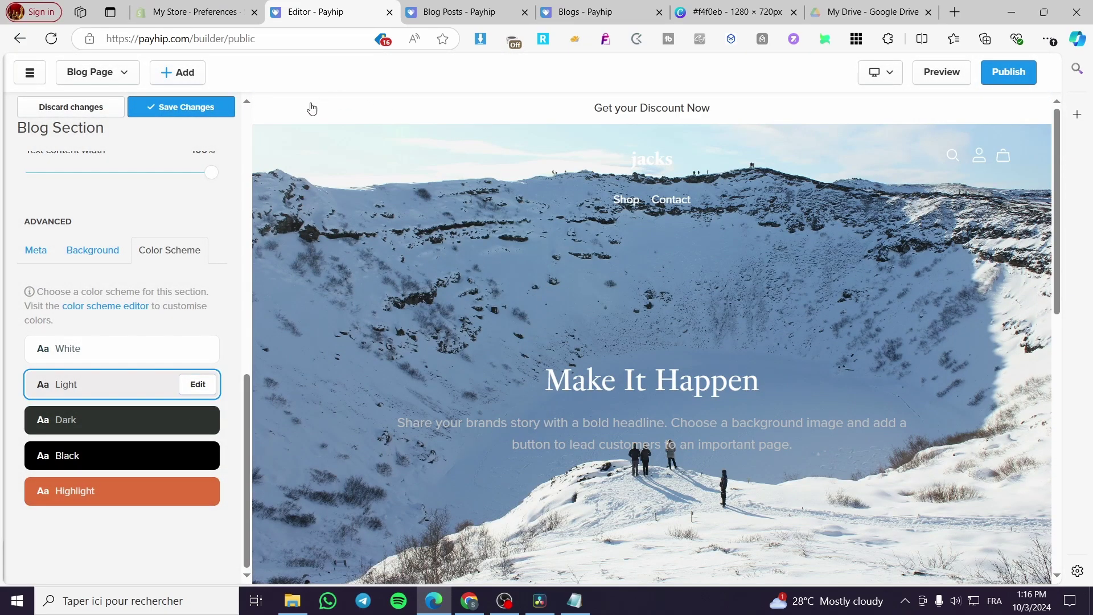
{"action": "scroll", "coordinate": [642, 281], "scroll_direction": "down", "scroll_amount": 8}
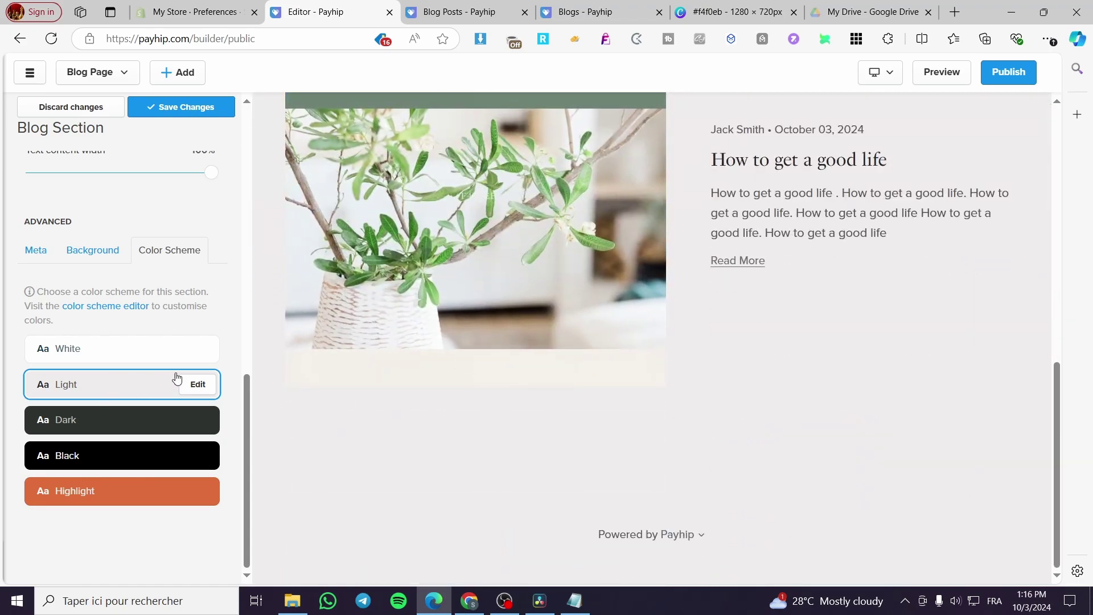
{"action": "scroll", "coordinate": [114, 353], "scroll_direction": "up", "scroll_amount": 10}
{"action": "scroll", "coordinate": [319, 326], "scroll_direction": "up", "scroll_amount": 5}
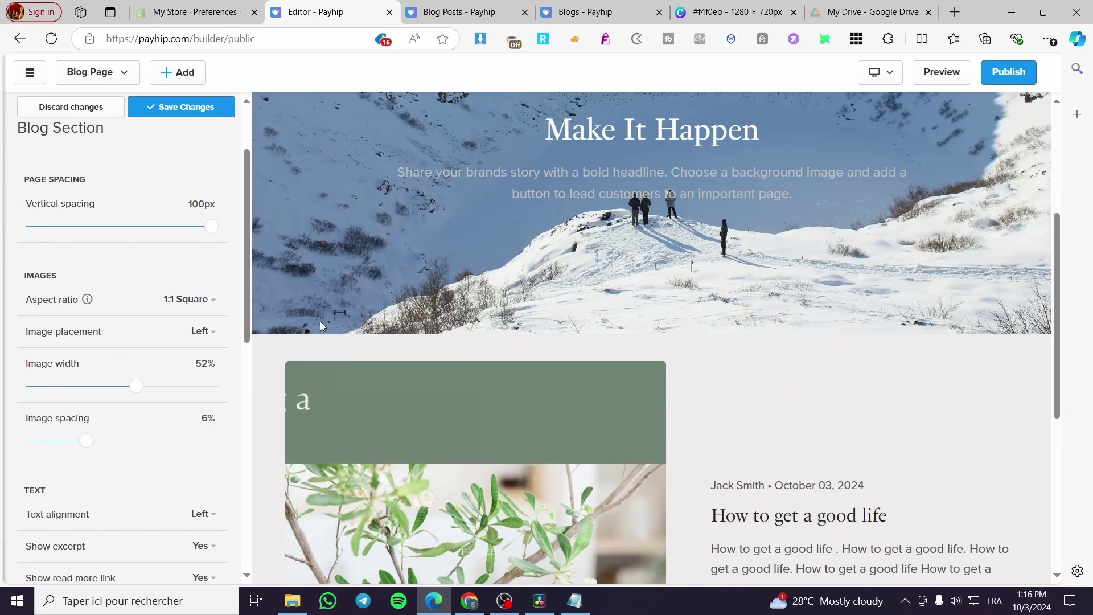
{"action": "scroll", "coordinate": [142, 385], "scroll_direction": "up", "scroll_amount": 2}
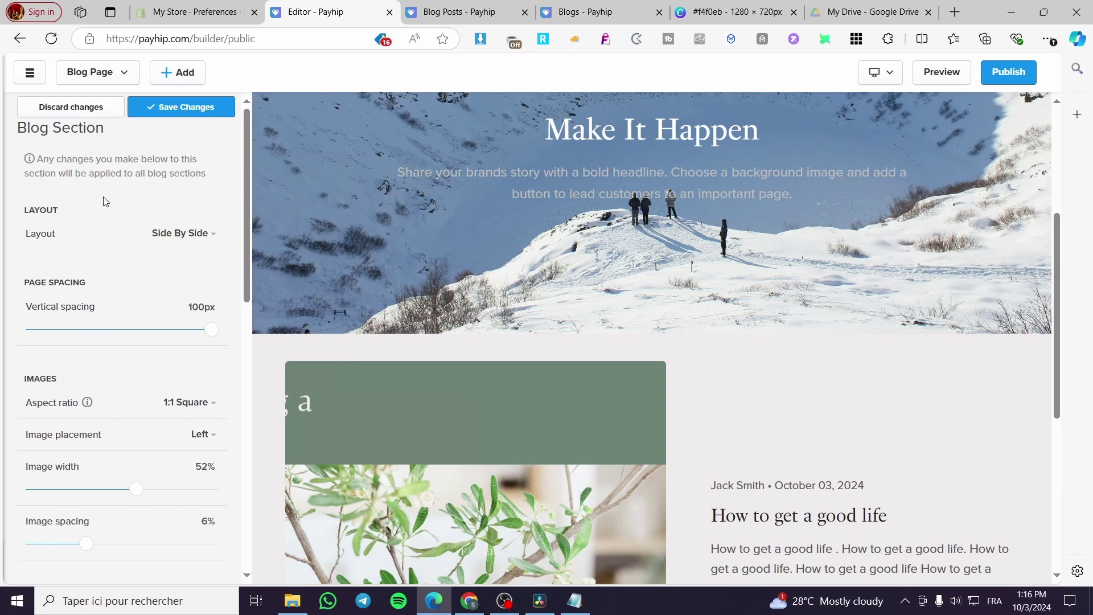
{"action": "left_click", "coordinate": [185, 112]}
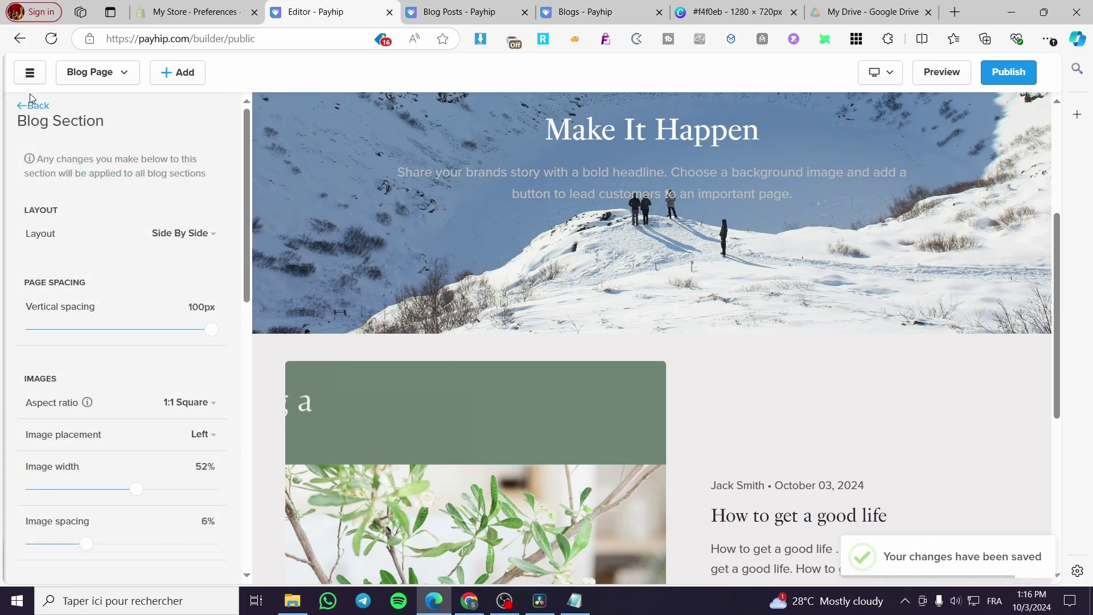
Return to the blog page's section list and review the page from the banner to the footer
{"action": "left_click", "coordinate": [34, 104]}
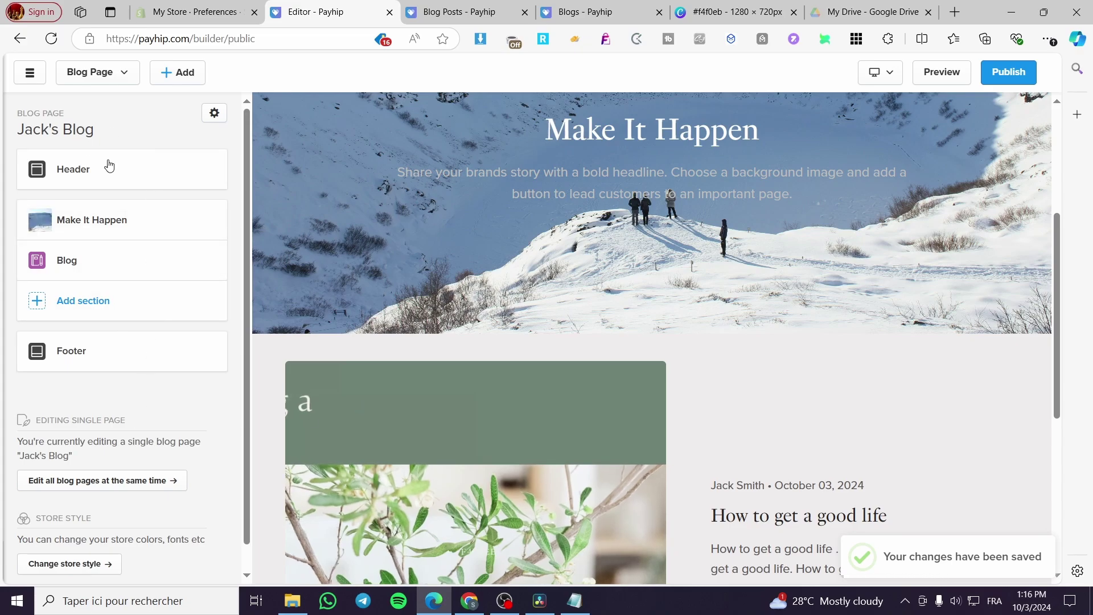
{"action": "scroll", "coordinate": [446, 470], "scroll_direction": "down", "scroll_amount": 5}
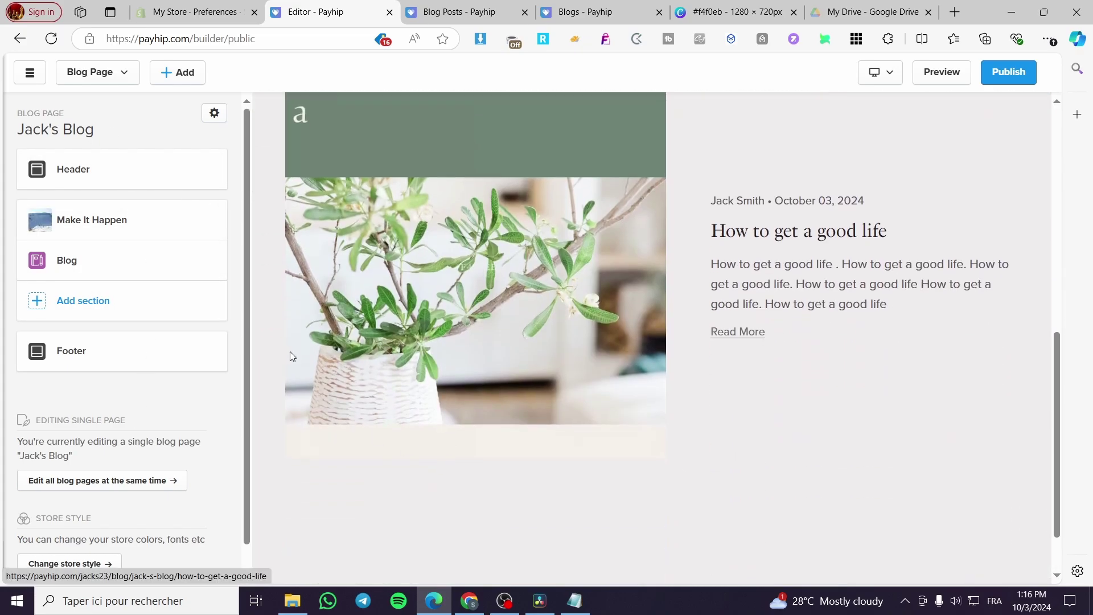
{"action": "scroll", "coordinate": [834, 434], "scroll_direction": "down", "scroll_amount": 1}
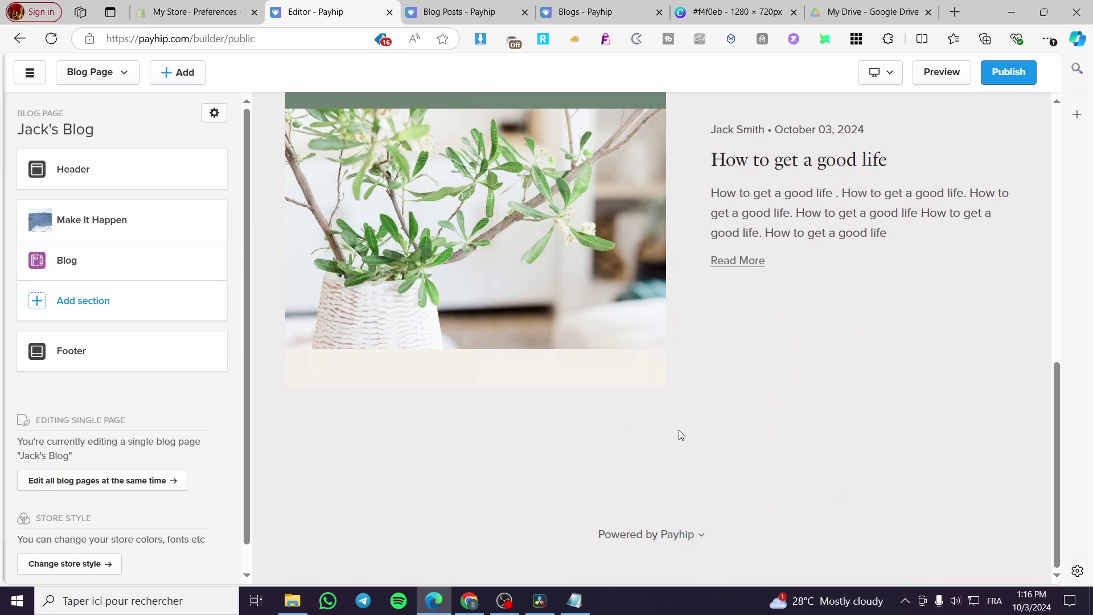
{"action": "scroll", "coordinate": [567, 317], "scroll_direction": "up", "scroll_amount": 6}
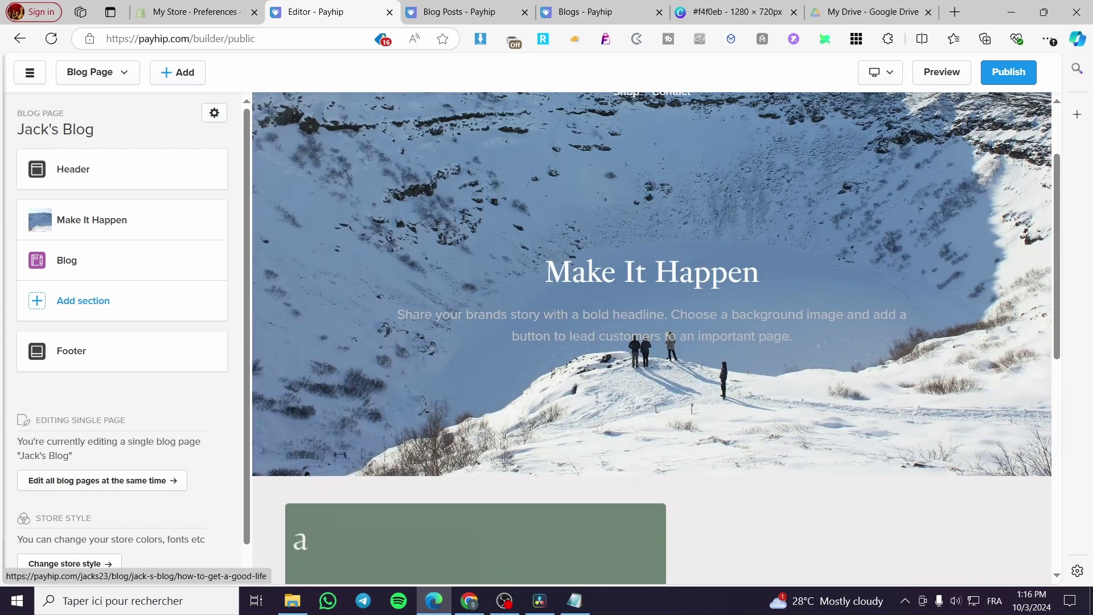
Start a new blog post from the store's page list, look through the form's fields, and close it without adding a post
{"action": "left_click", "coordinate": [129, 74]}
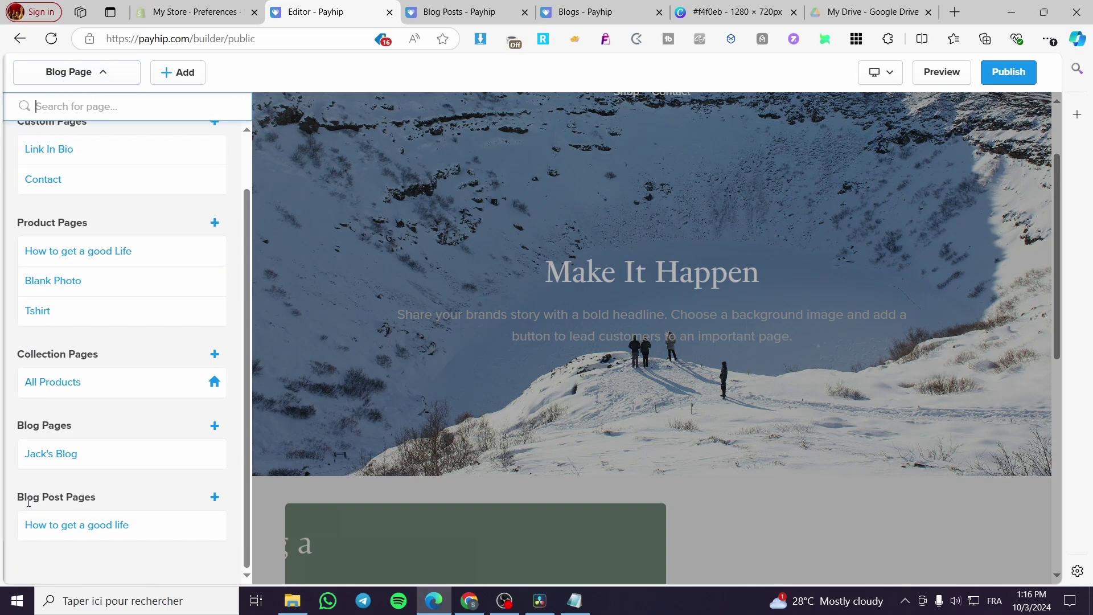
{"action": "left_click", "coordinate": [214, 497]}
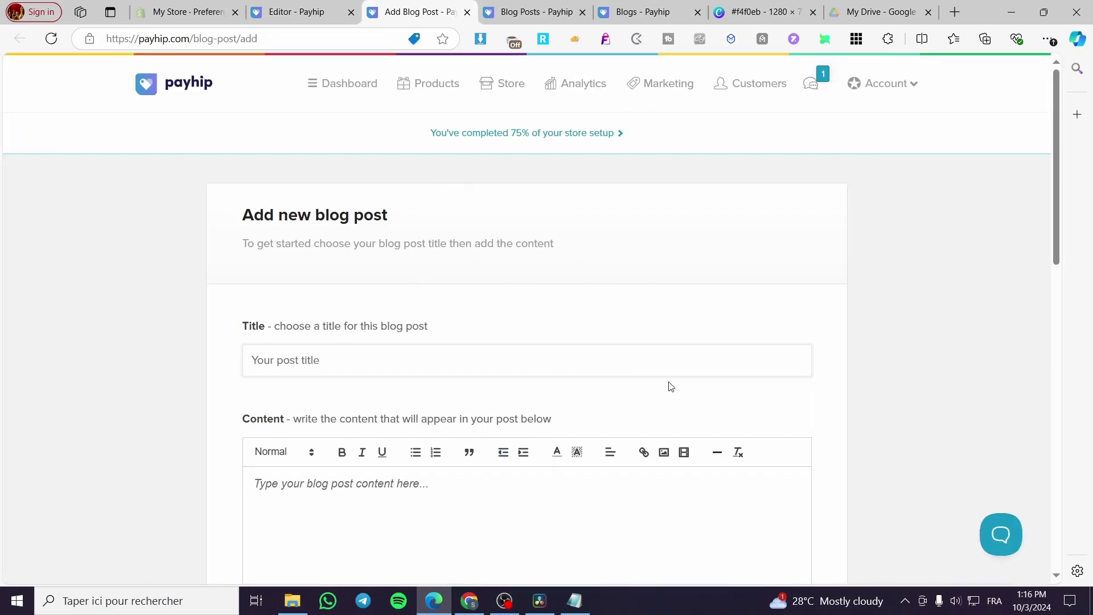
{"action": "scroll", "coordinate": [400, 370], "scroll_direction": "down", "scroll_amount": 10}
{"action": "scroll", "coordinate": [387, 367], "scroll_direction": "up", "scroll_amount": 4}
{"action": "scroll", "coordinate": [387, 363], "scroll_direction": "up", "scroll_amount": 7}
{"action": "left_click", "coordinate": [467, 12]}
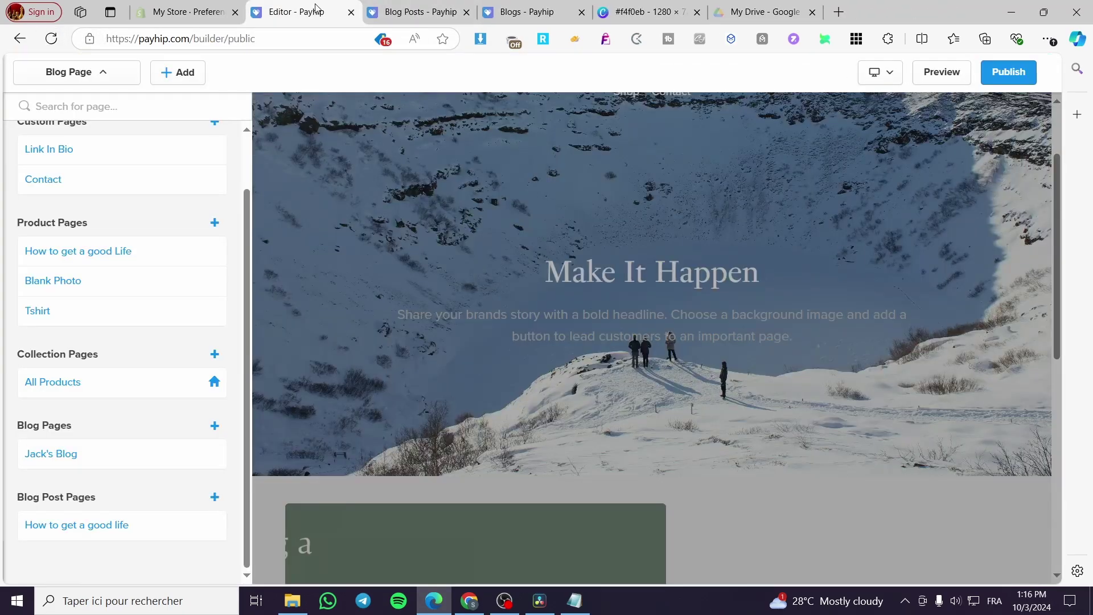
Reopen the blog page, browse the Gallery and Slideshow layouts for a new section, and close the list without adding one
{"action": "left_click", "coordinate": [180, 460]}
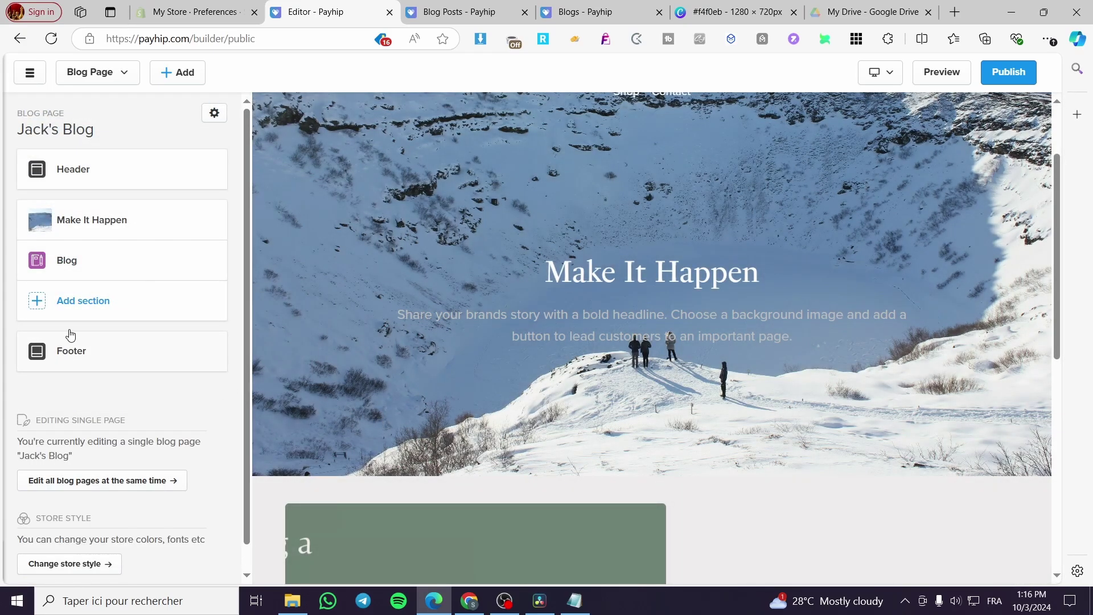
{"action": "left_click", "coordinate": [103, 303]}
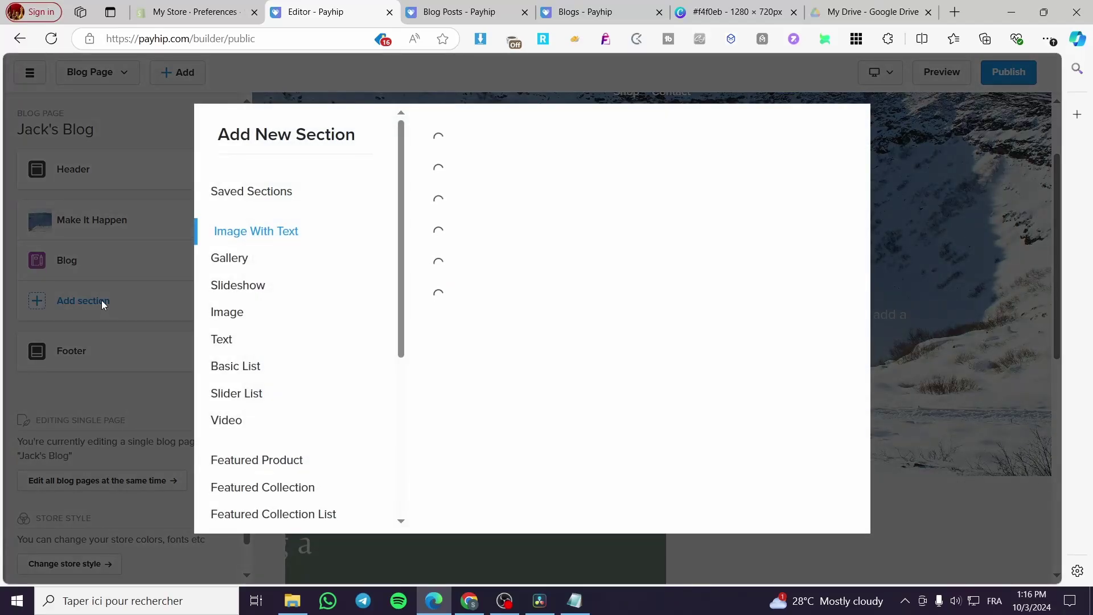
{"action": "left_click", "coordinate": [251, 261]}
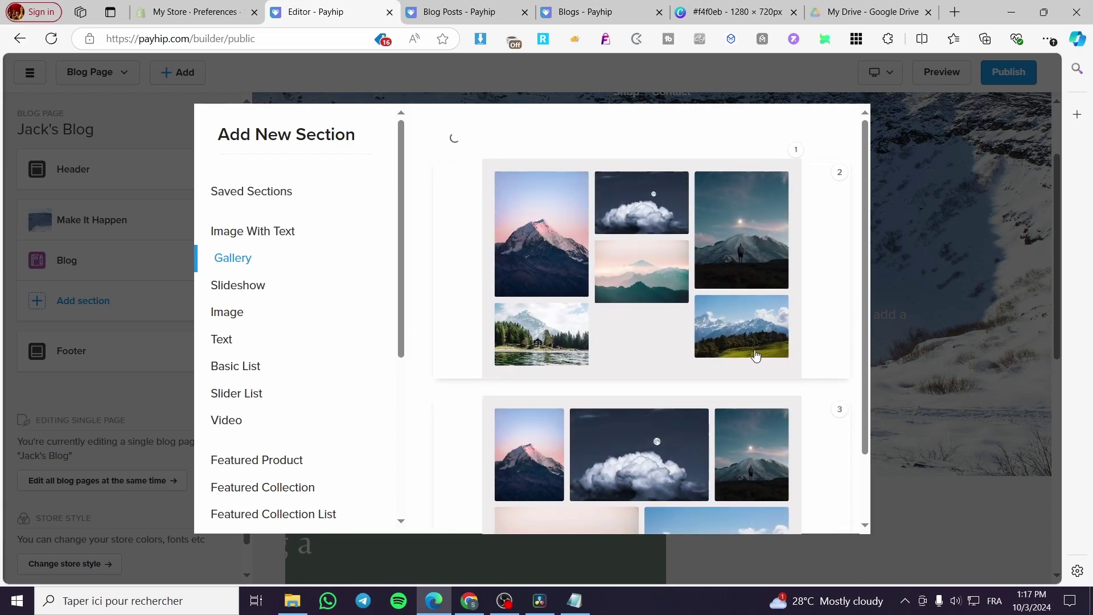
{"action": "scroll", "coordinate": [742, 354], "scroll_direction": "down", "scroll_amount": 1}
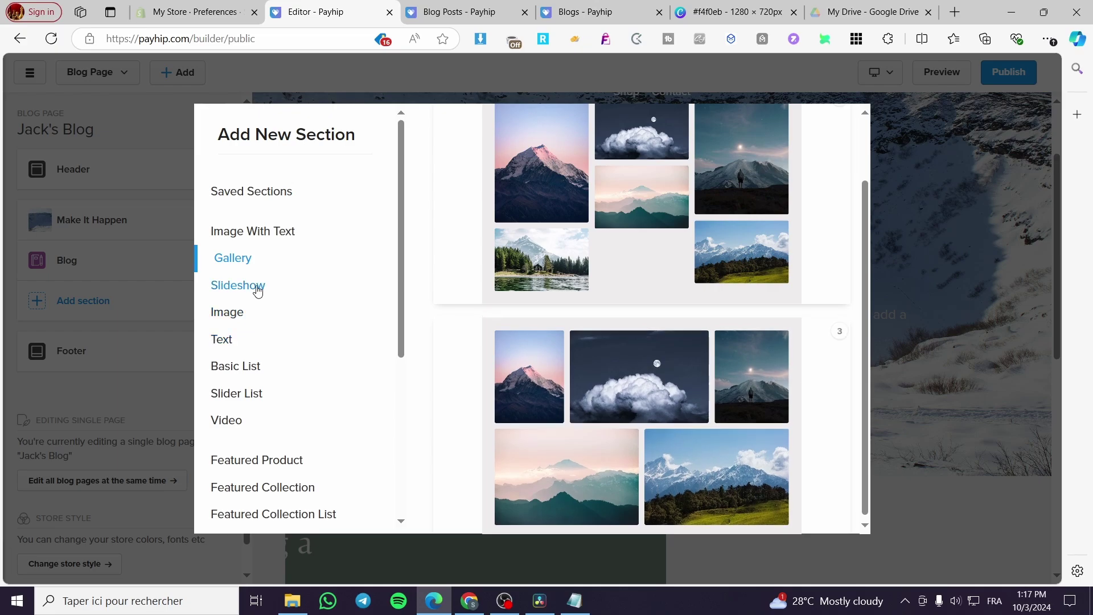
{"action": "left_click", "coordinate": [290, 286]}
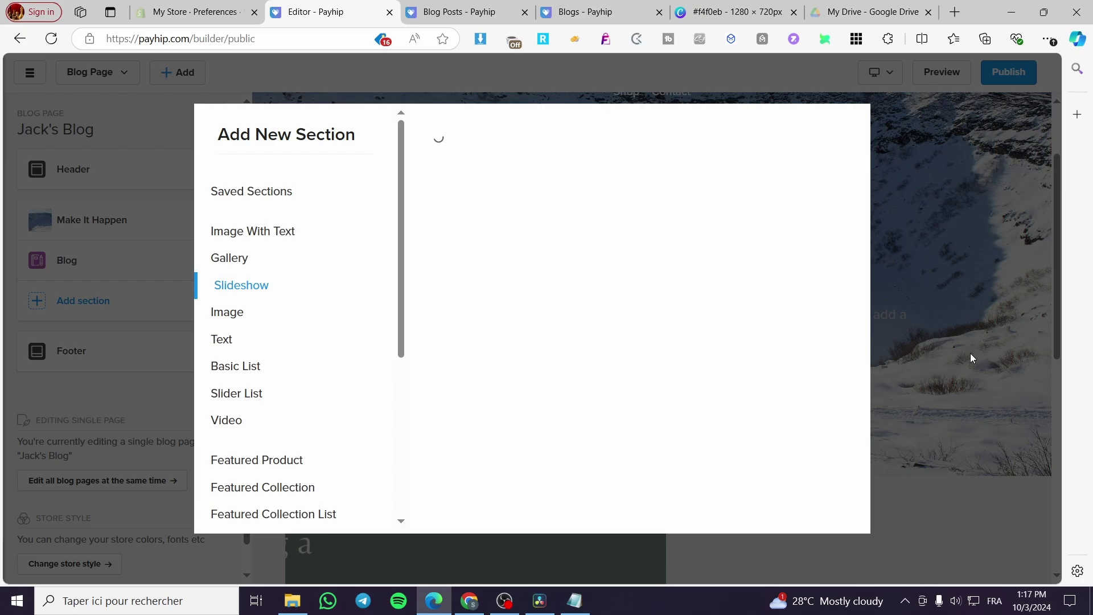
{"action": "left_click", "coordinate": [958, 301]}
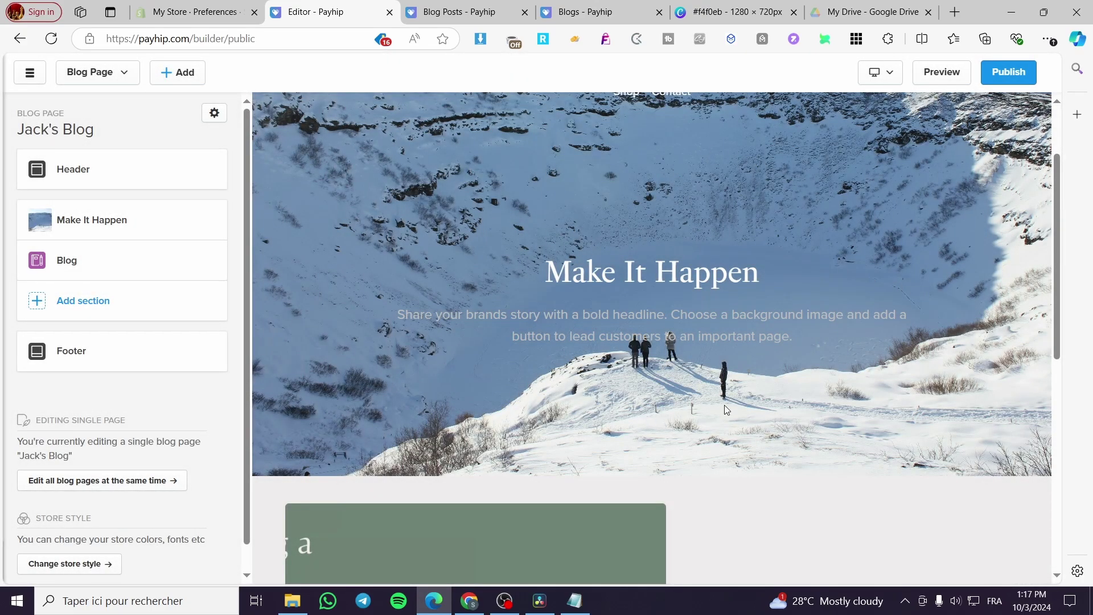
Preview the blog page in the Mobile layout, examine the banner and post, and switch back to the Desktop layout
{"action": "scroll", "coordinate": [384, 351], "scroll_direction": "up", "scroll_amount": 2}
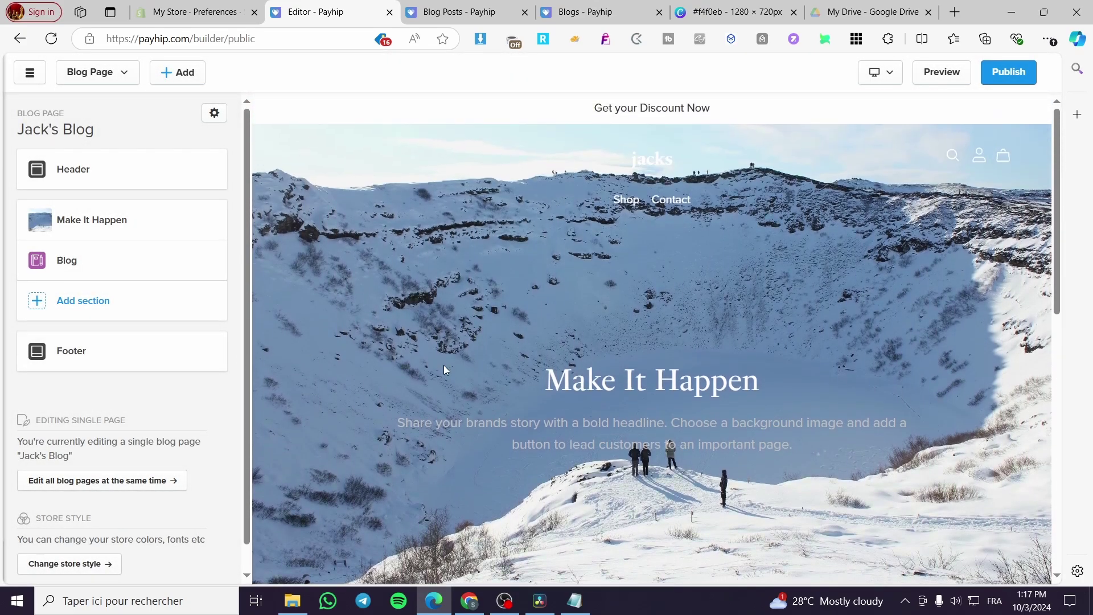
{"action": "left_click", "coordinate": [889, 81]}
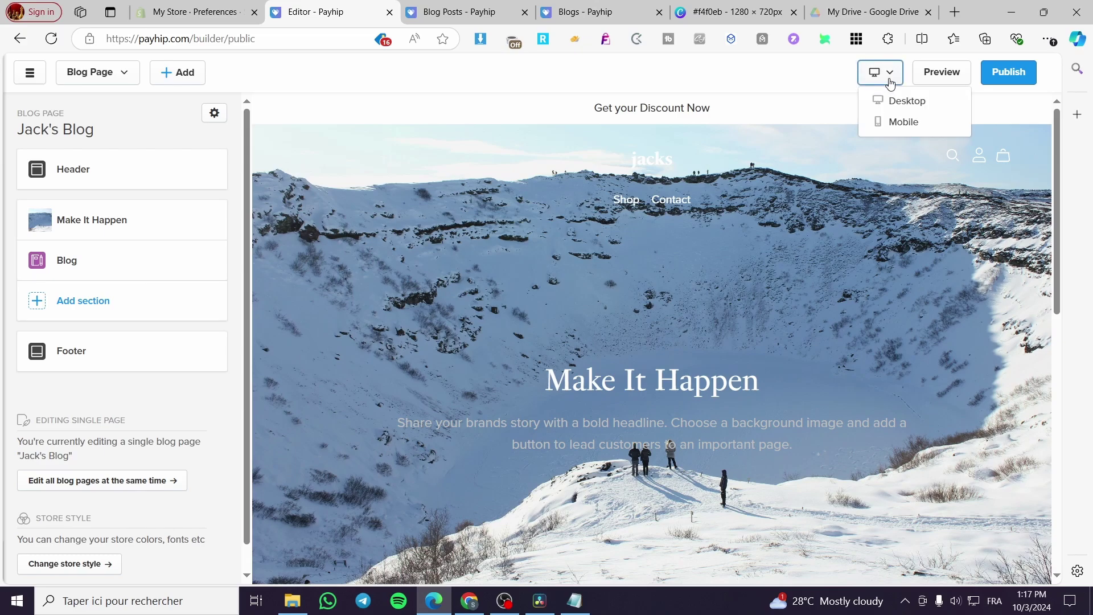
{"action": "left_click", "coordinate": [899, 122]}
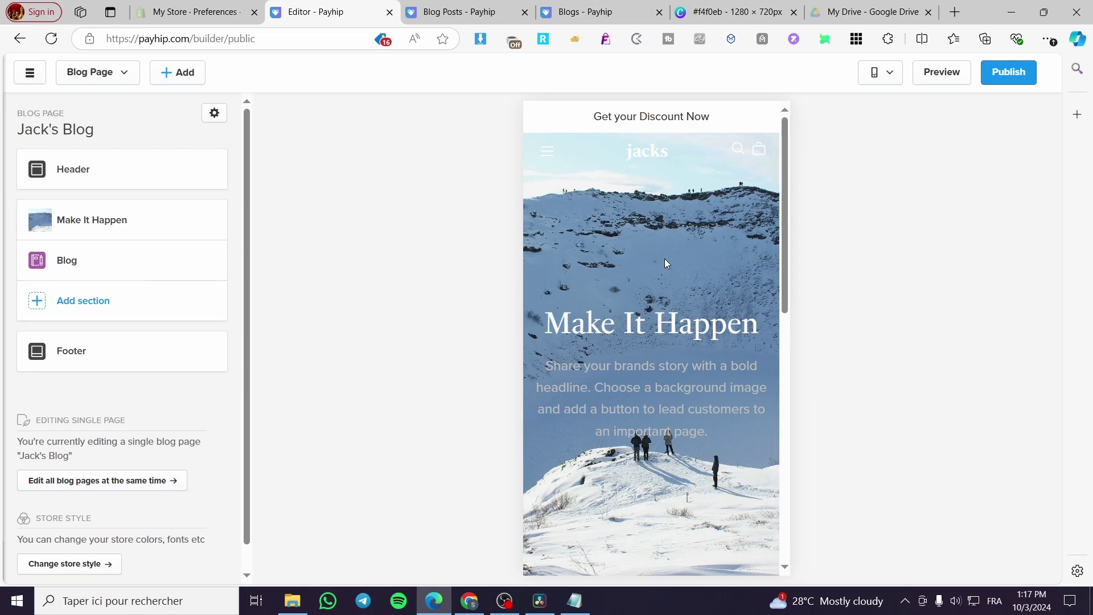
{"action": "scroll", "coordinate": [664, 264], "scroll_direction": "down", "scroll_amount": 8}
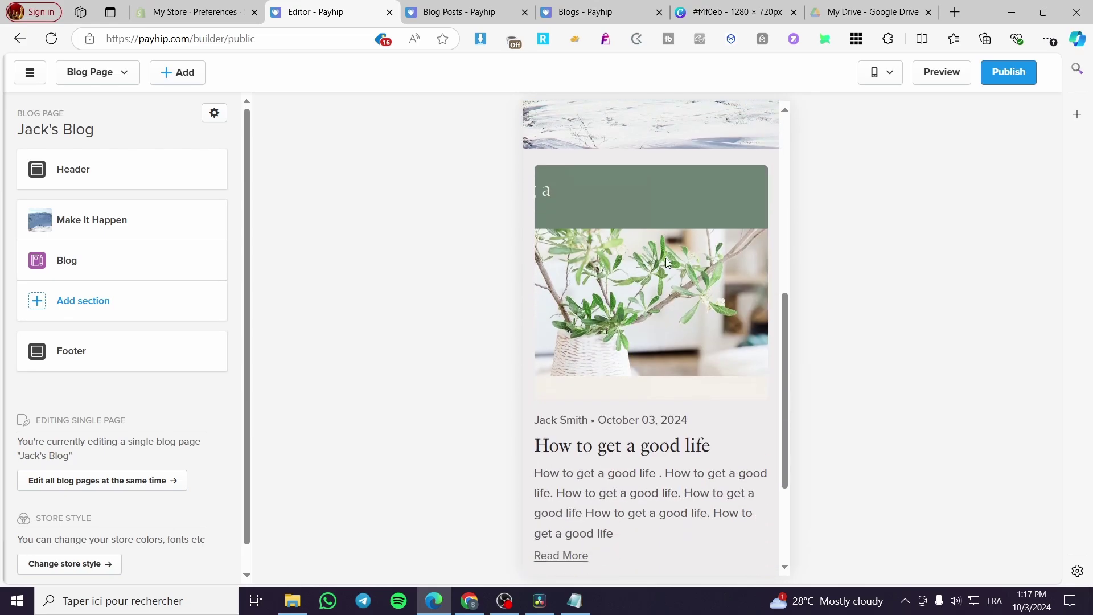
{"action": "scroll", "coordinate": [703, 278], "scroll_direction": "down", "scroll_amount": 3}
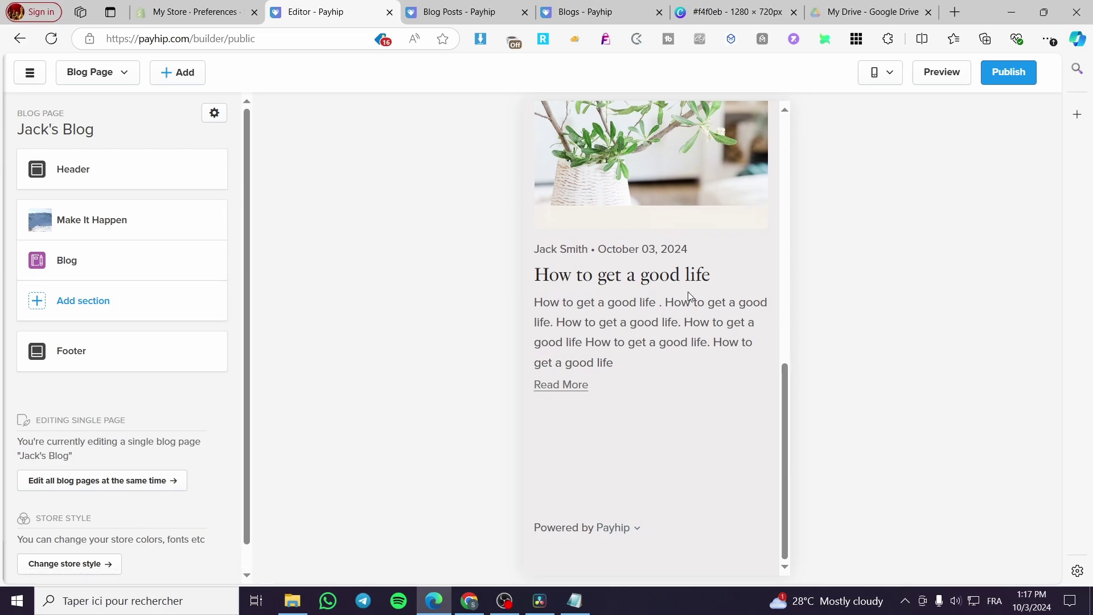
{"action": "scroll", "coordinate": [688, 294], "scroll_direction": "up", "scroll_amount": 7}
{"action": "scroll", "coordinate": [687, 291], "scroll_direction": "up", "scroll_amount": 1}
{"action": "left_click", "coordinate": [880, 72]}
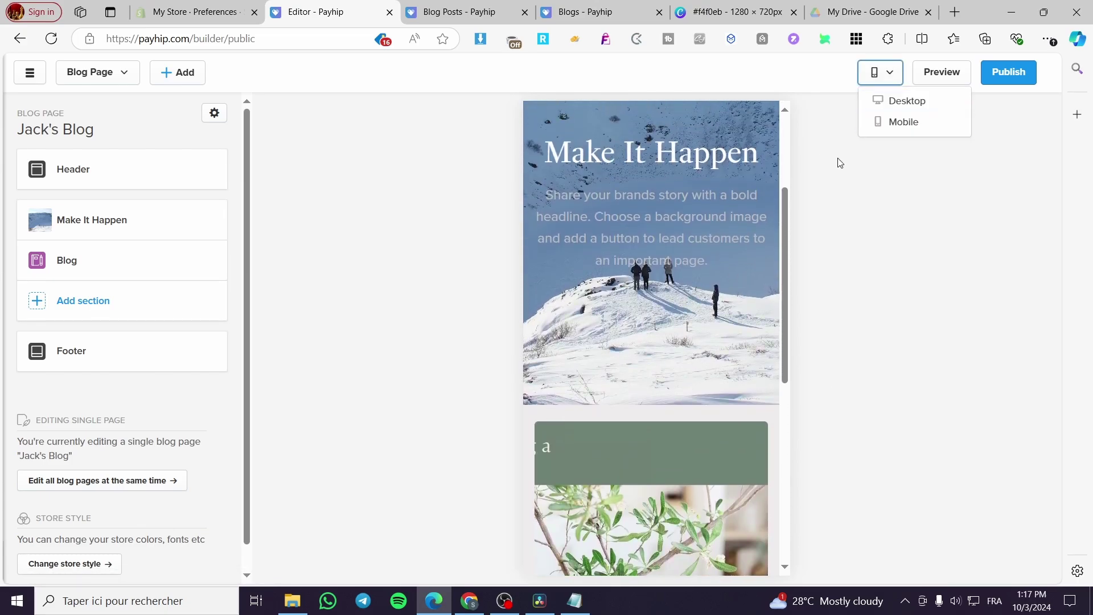
{"action": "left_click", "coordinate": [902, 100]}
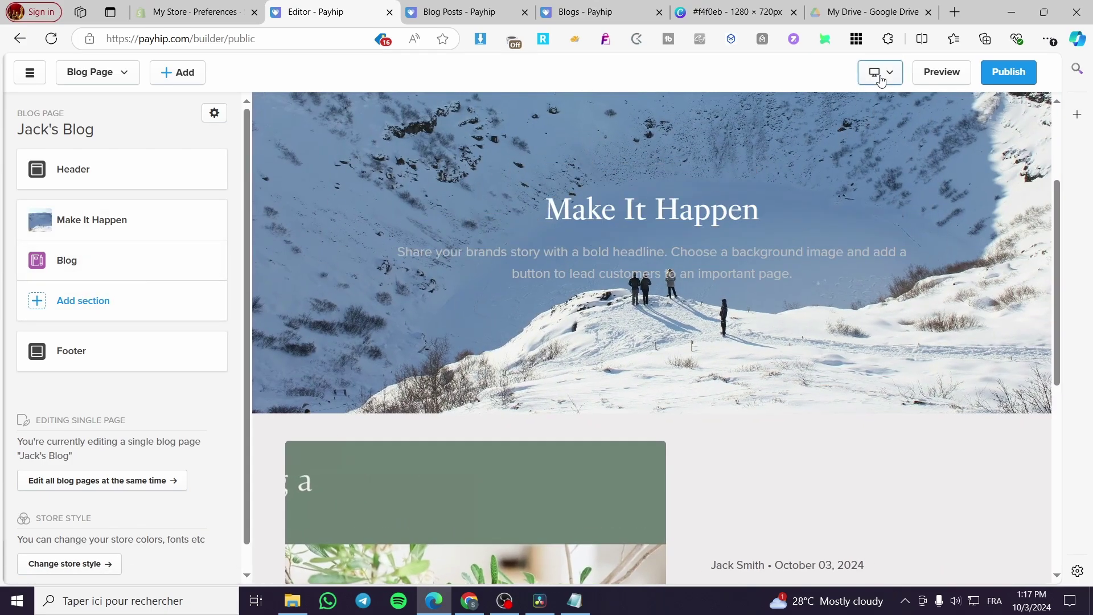
Switch the blog page to the Mobile view again and examine it from the header down to the footer
{"action": "left_click", "coordinate": [880, 72]}
{"action": "left_click", "coordinate": [899, 121]}
{"action": "scroll", "coordinate": [649, 292], "scroll_direction": "down", "scroll_amount": 5}
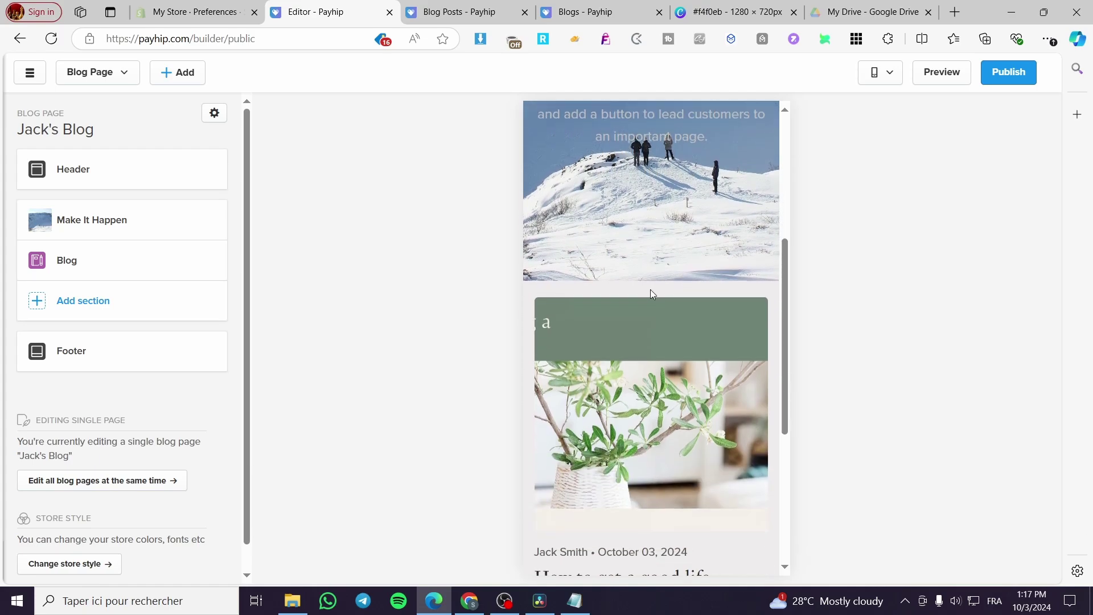
{"action": "scroll", "coordinate": [632, 336], "scroll_direction": "up", "scroll_amount": 5}
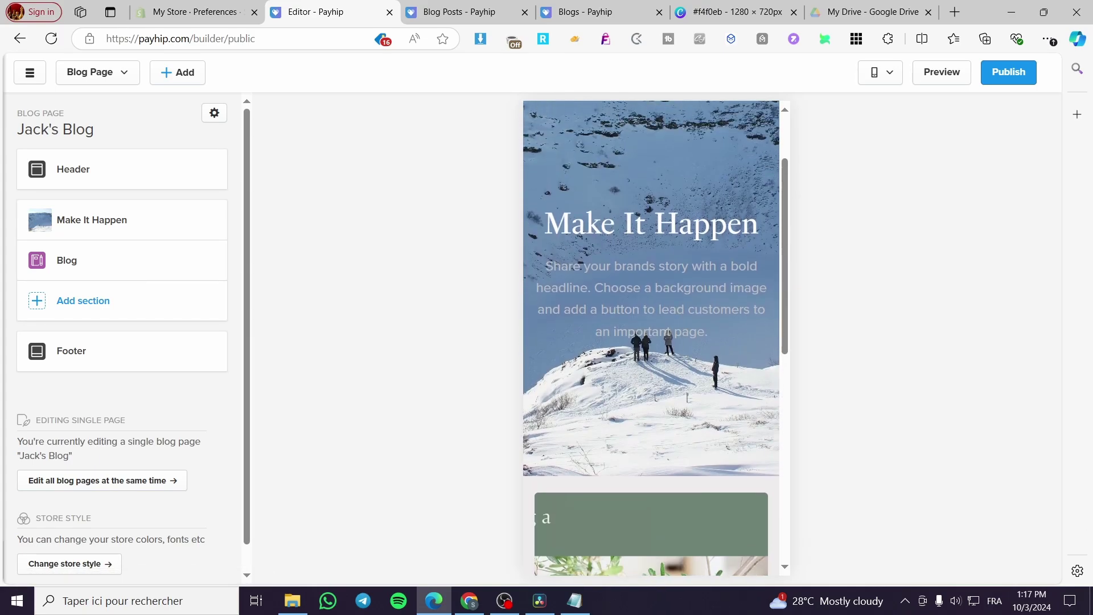
{"action": "scroll", "coordinate": [670, 375], "scroll_direction": "down", "scroll_amount": 1}
{"action": "scroll", "coordinate": [663, 364], "scroll_direction": "up", "scroll_amount": 3}
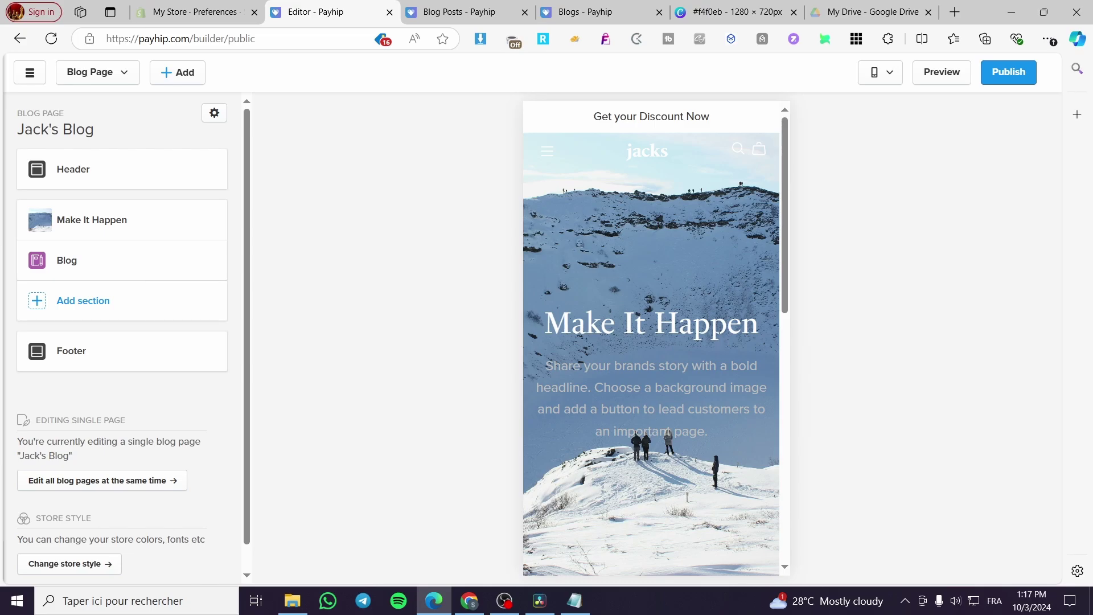
{"action": "left_click_drag", "start_coordinate": [785, 229], "coordinate": [785, 477]}
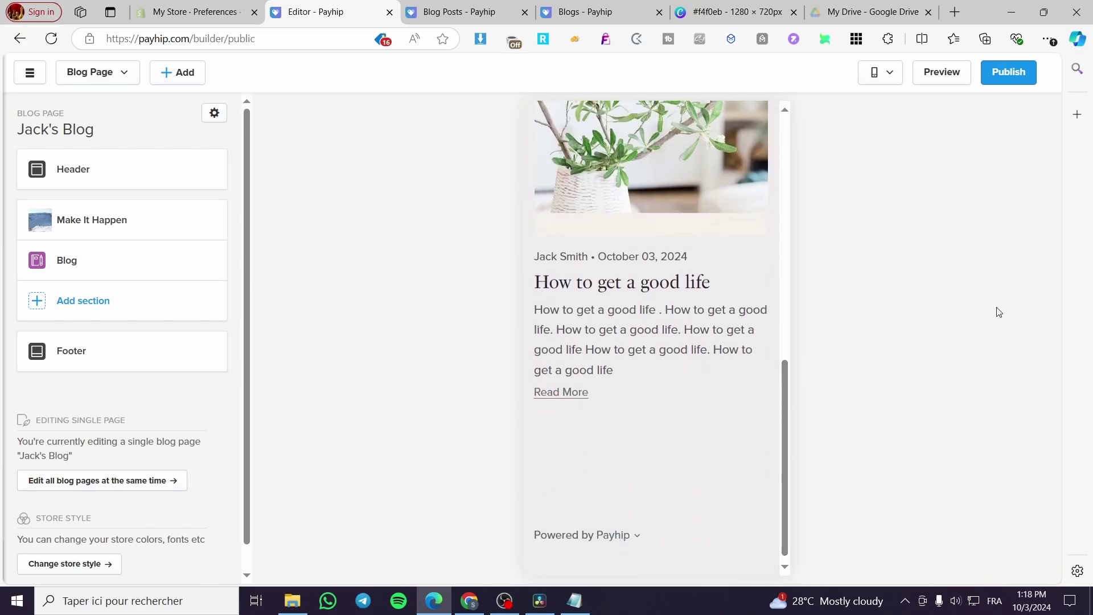